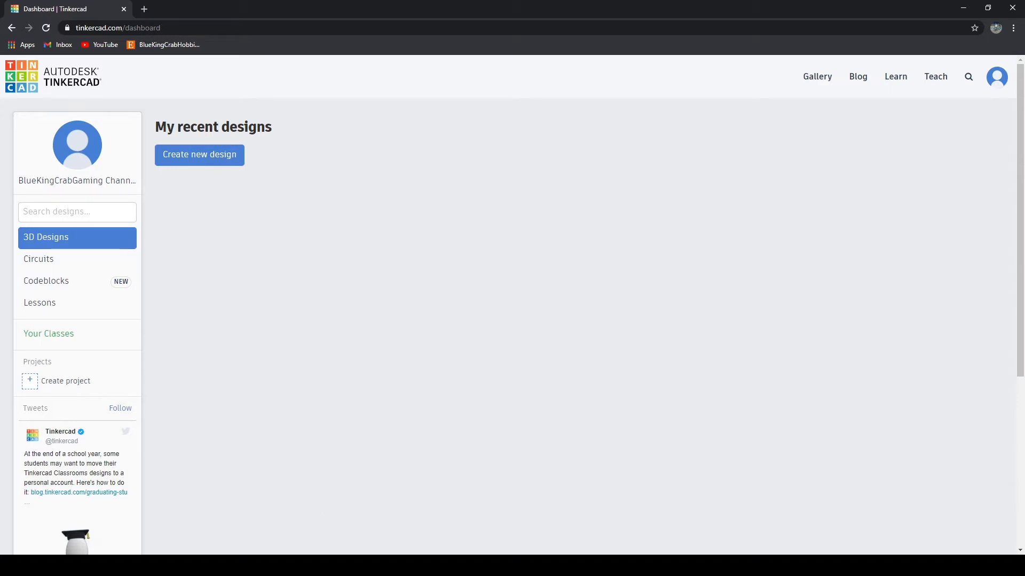
Step: Create a new 3D design and set its workplane grid to inches, 12 wide by 12 long
{"action": "left_click", "coordinate": [192, 154]}
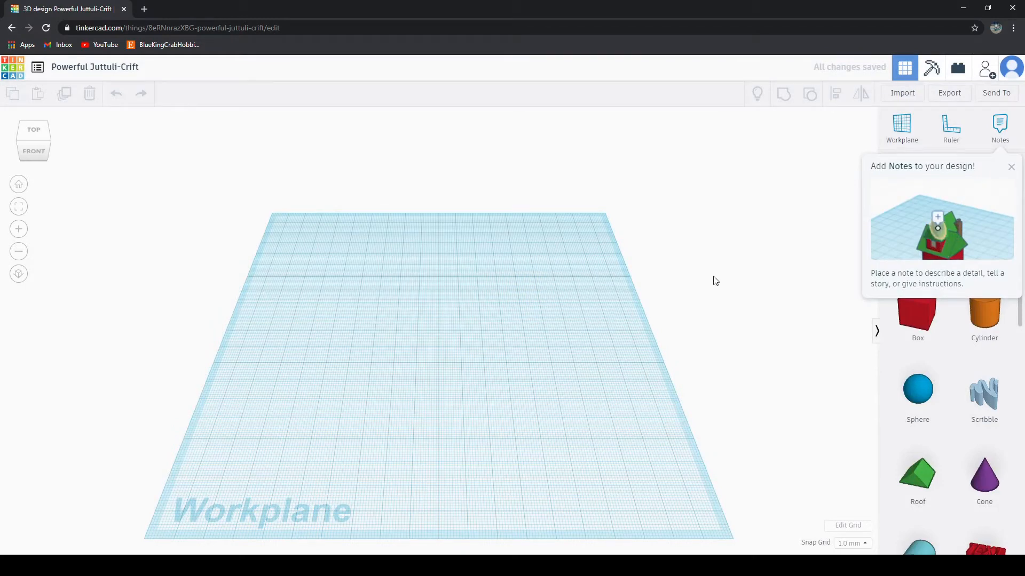
{"action": "left_click", "coordinate": [1011, 168]}
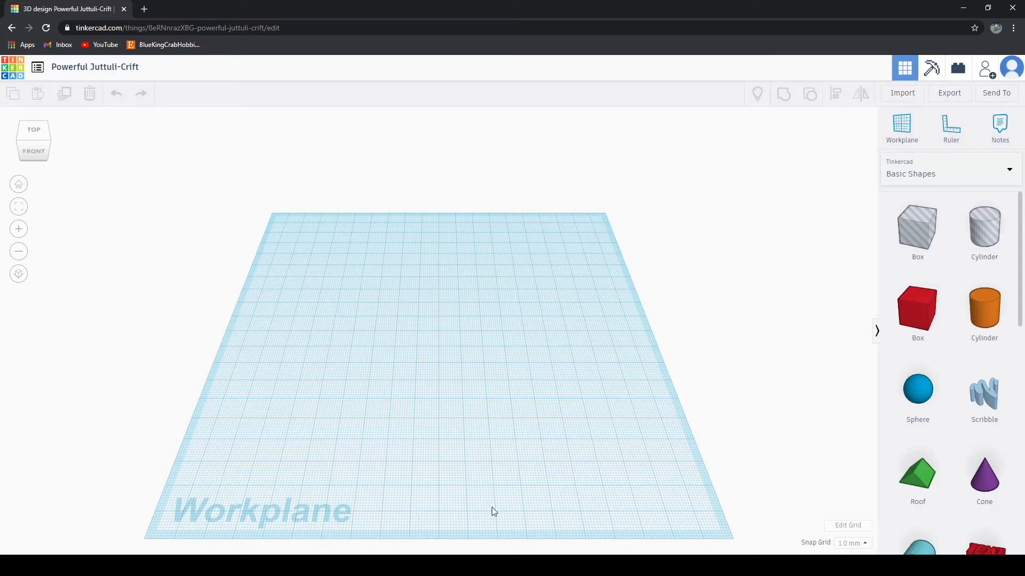
{"action": "left_click", "coordinate": [848, 527]}
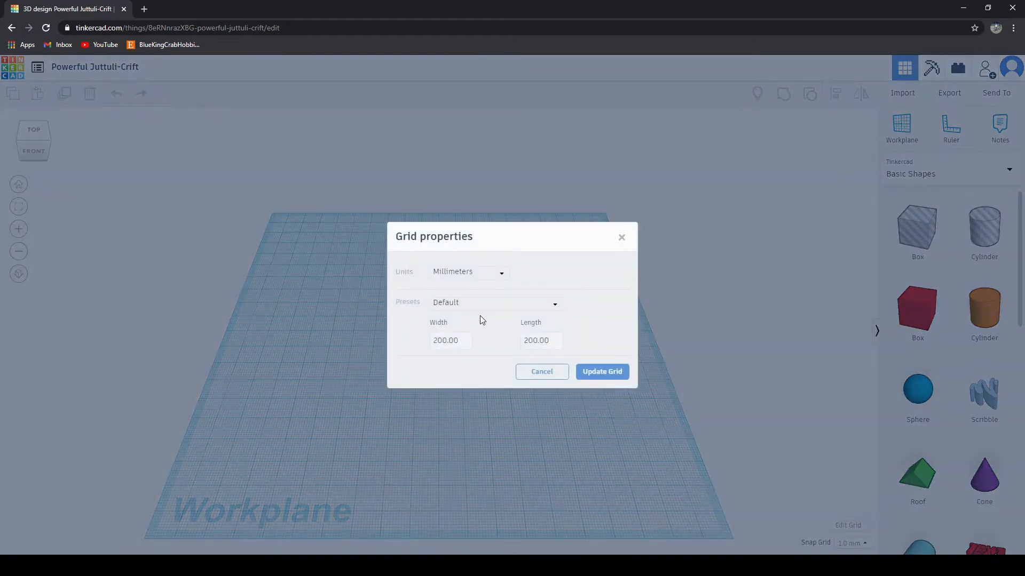
{"action": "left_click", "coordinate": [436, 272]}
{"action": "left_click", "coordinate": [448, 303]}
{"action": "double_click", "coordinate": [453, 344]}
{"action": "type", "text": "12"}
{"action": "key", "text": "Tab"}
{"action": "type", "text": "12"}
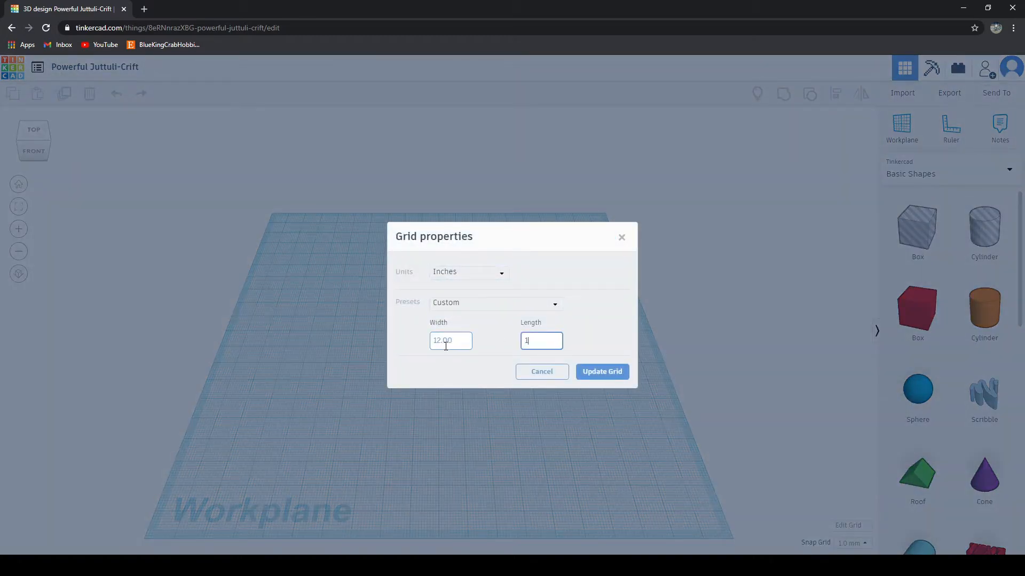
{"action": "left_click", "coordinate": [602, 372]}
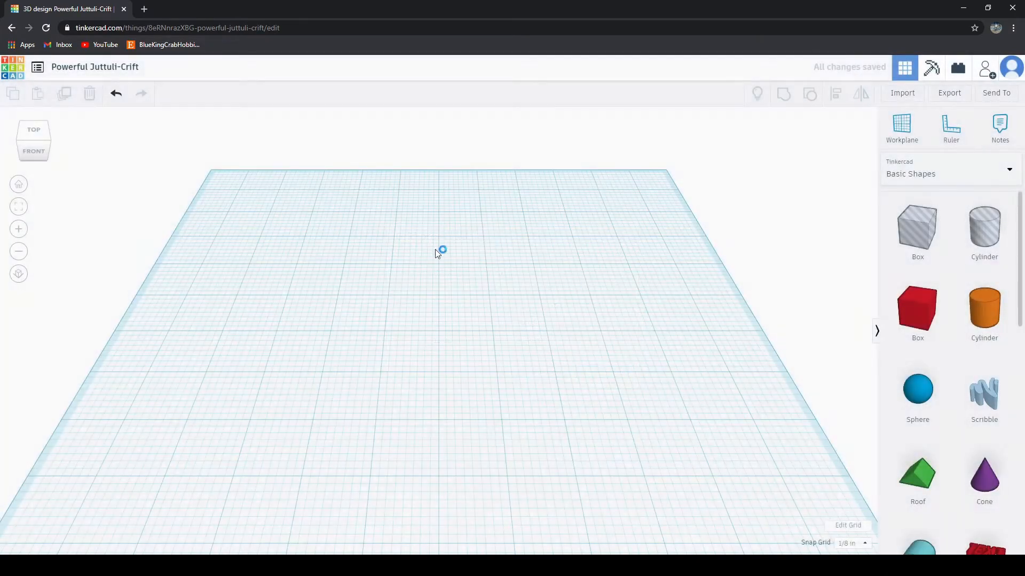
Step: Place a solid red box near the middle of the workplane
{"action": "scroll", "coordinate": [522, 380], "scroll_direction": "up", "scroll_amount": 2}
{"action": "middle_click_drag", "start_coordinate": [521, 376], "coordinate": [528, 365]}
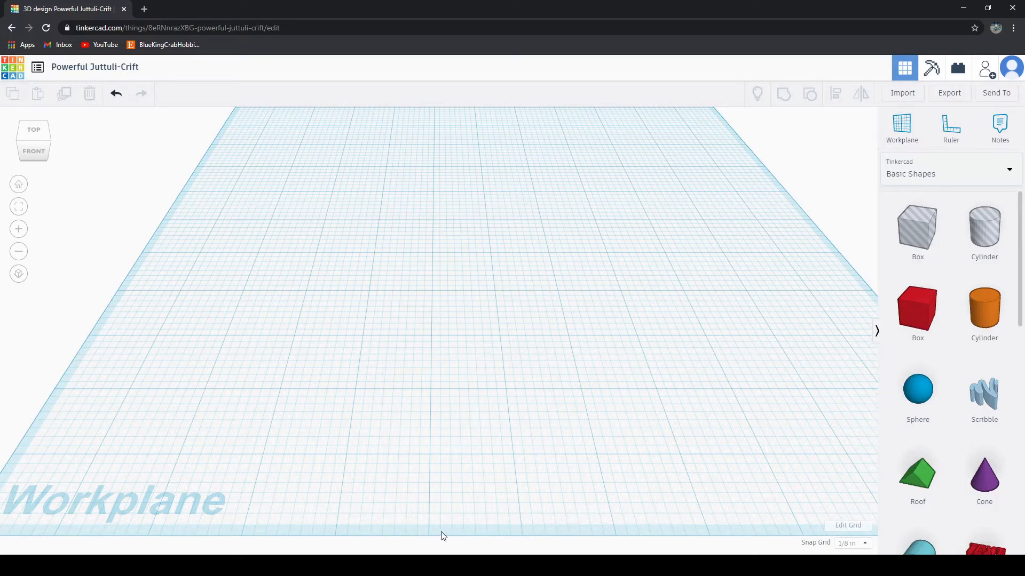
{"action": "right_click_drag", "start_coordinate": [581, 339], "coordinate": [549, 444]}
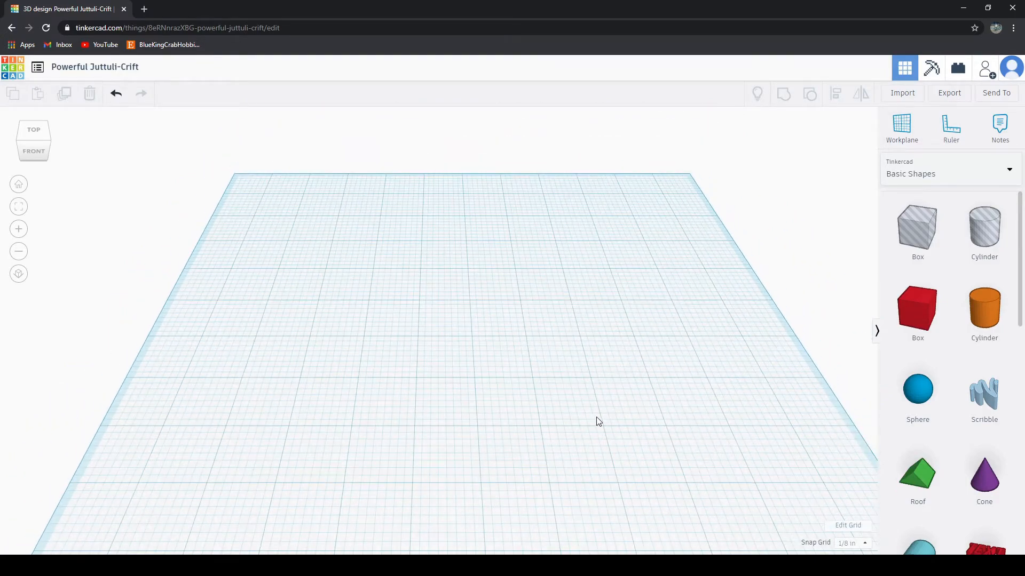
{"action": "left_click_drag", "start_coordinate": [917, 312], "coordinate": [503, 359]}
{"action": "right_click_drag", "start_coordinate": [627, 466], "coordinate": [798, 524]}
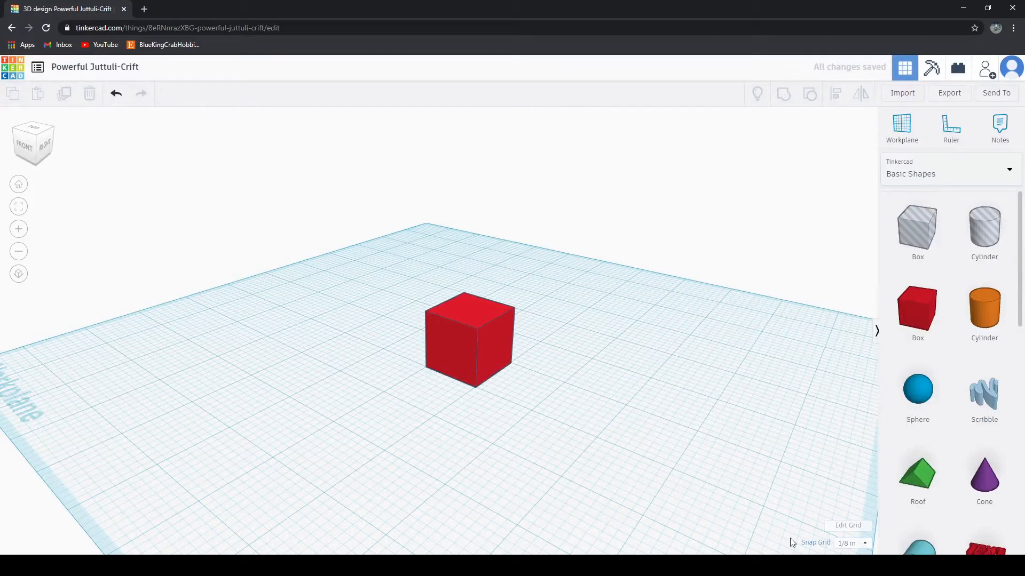
{"action": "right_click_drag", "start_coordinate": [564, 412], "coordinate": [577, 440]}
{"action": "scroll", "coordinate": [563, 441], "scroll_direction": "up", "scroll_amount": 4}
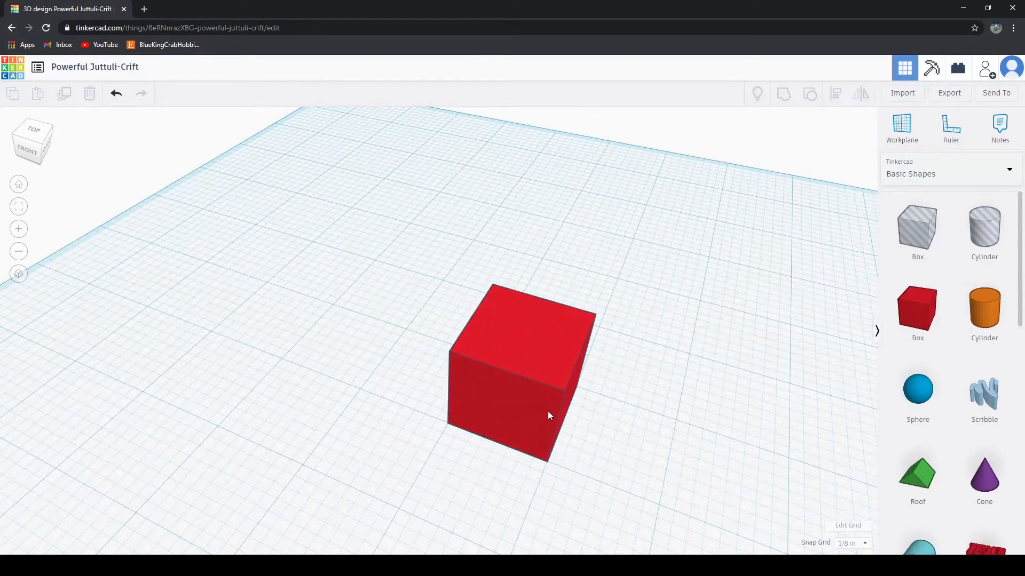
Step: Move the red box 3 inches toward the front of the workplane
{"action": "left_click", "coordinate": [548, 412]}
{"action": "left_click_drag", "start_coordinate": [553, 414], "coordinate": [557, 416]}
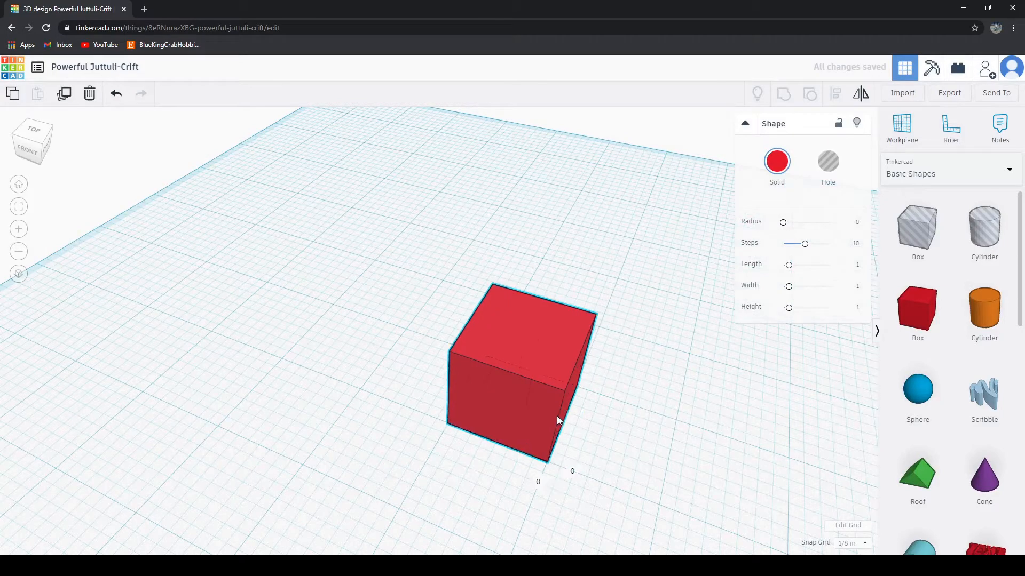
{"action": "left_click", "coordinate": [615, 480]}
{"action": "scroll", "coordinate": [643, 483], "scroll_direction": "down", "scroll_amount": 2}
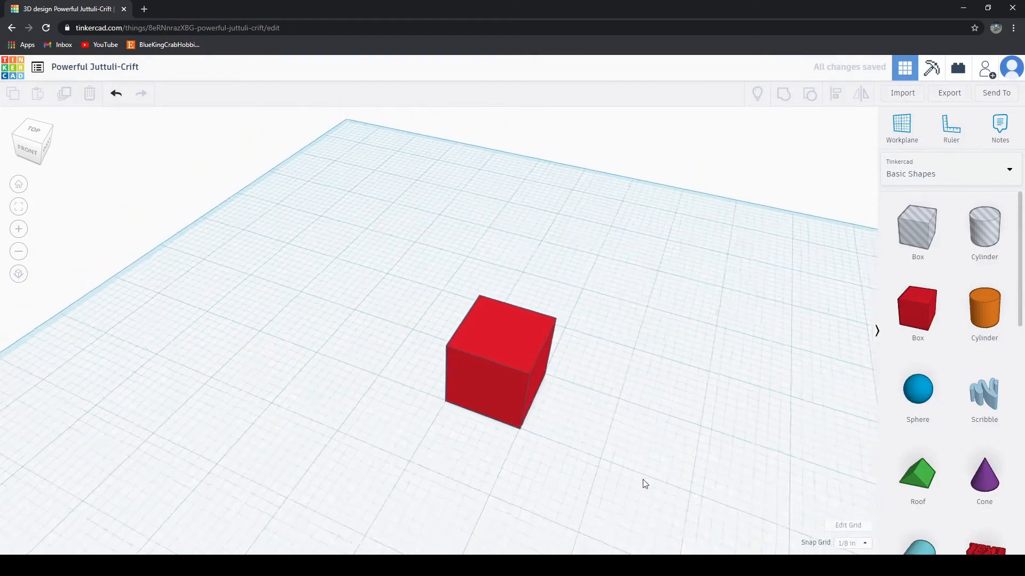
{"action": "right_click_drag", "start_coordinate": [642, 482], "coordinate": [569, 426]}
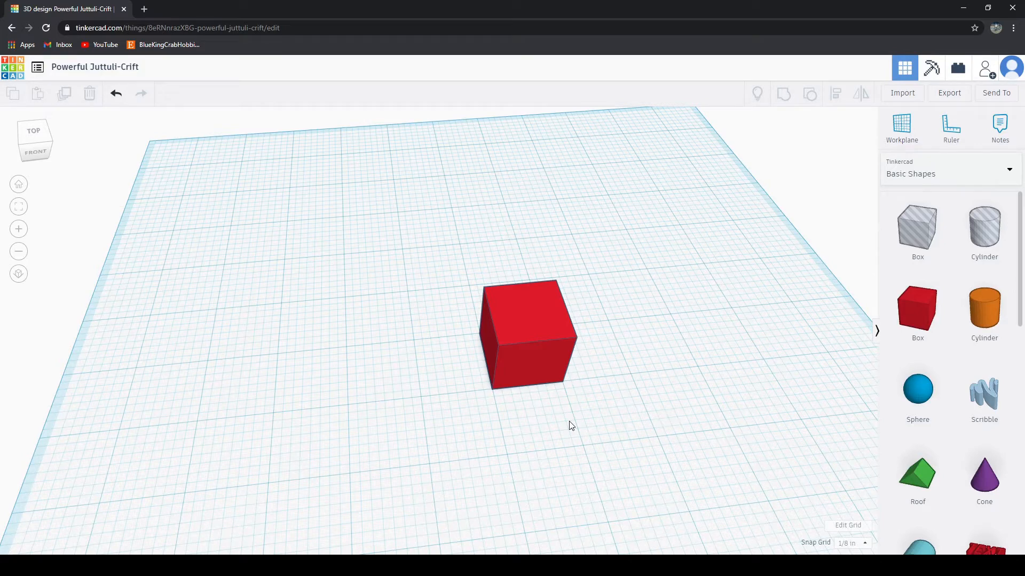
{"action": "middle_click_drag", "start_coordinate": [616, 381], "coordinate": [570, 246]}
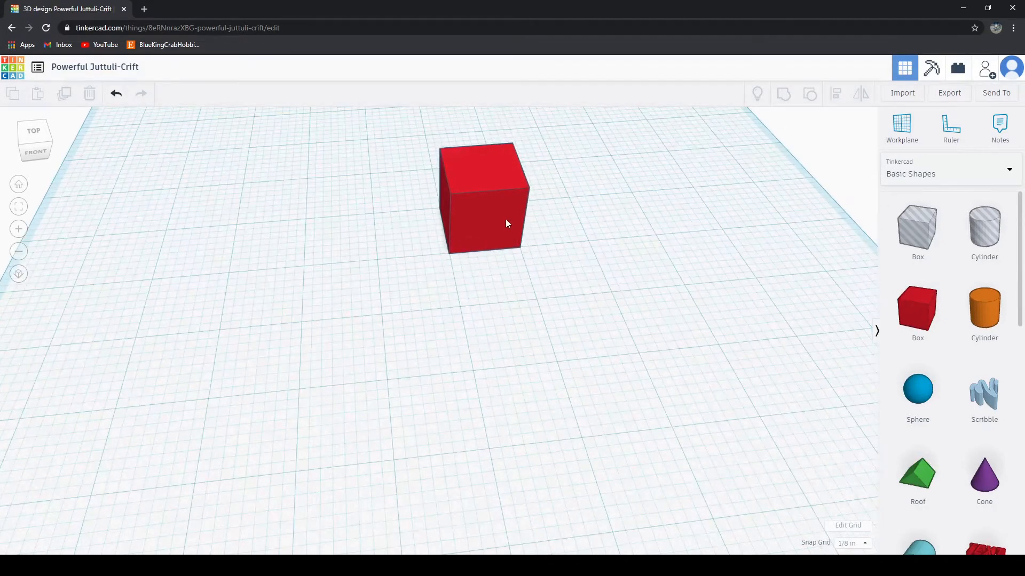
{"action": "left_click_drag", "start_coordinate": [485, 218], "coordinate": [536, 405]}
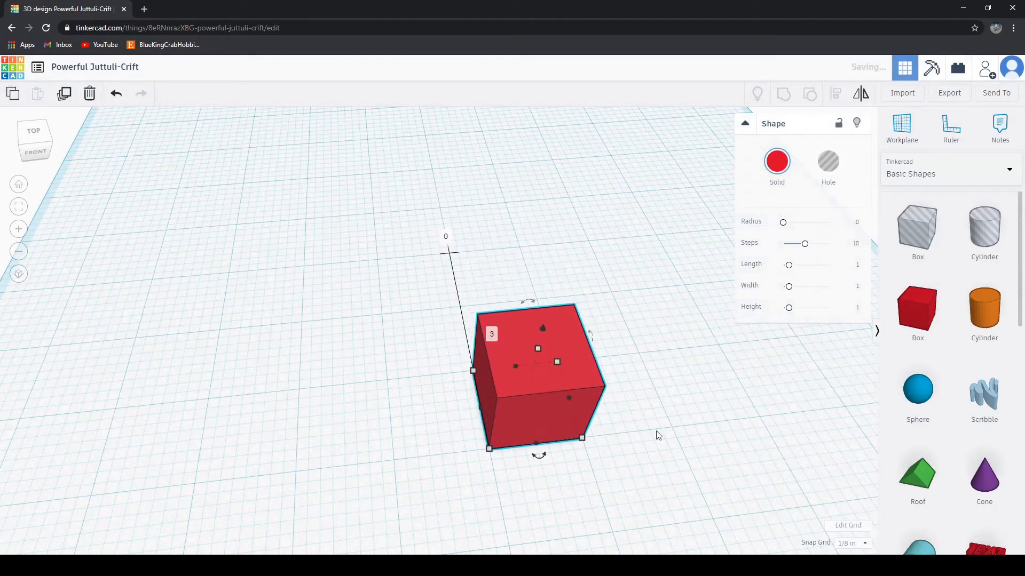
{"action": "left_click", "coordinate": [708, 456]}
Step: Stretch the red box sideways in both directions to a width of 4½ inches
{"action": "middle_click_drag", "start_coordinate": [679, 482], "coordinate": [549, 320]}
{"action": "right_click_drag", "start_coordinate": [547, 316], "coordinate": [598, 306]}
{"action": "scroll", "coordinate": [587, 342], "scroll_direction": "up", "scroll_amount": 3}
{"action": "left_click", "coordinate": [466, 273]}
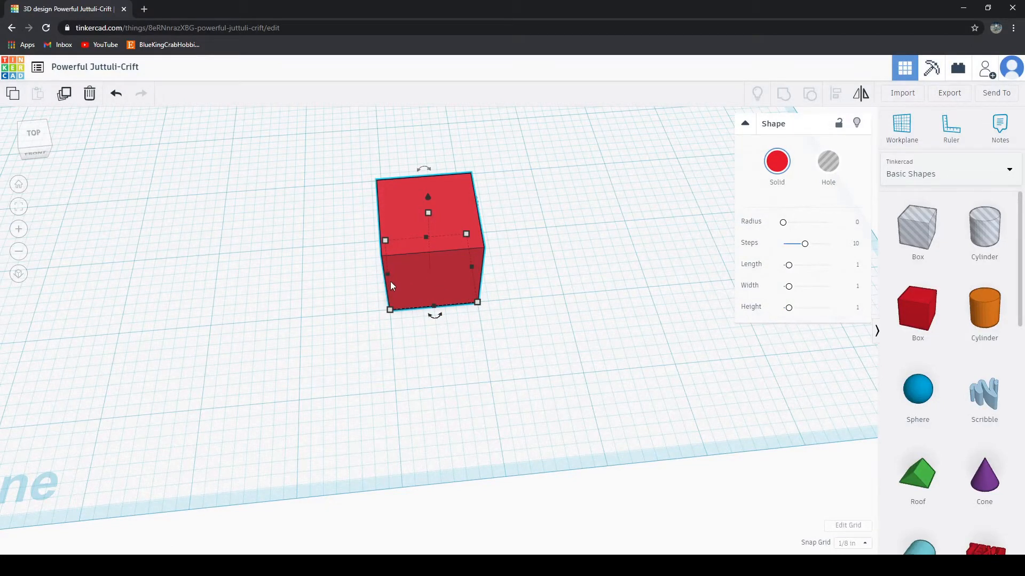
{"action": "left_click_drag", "start_coordinate": [387, 274], "coordinate": [208, 264]}
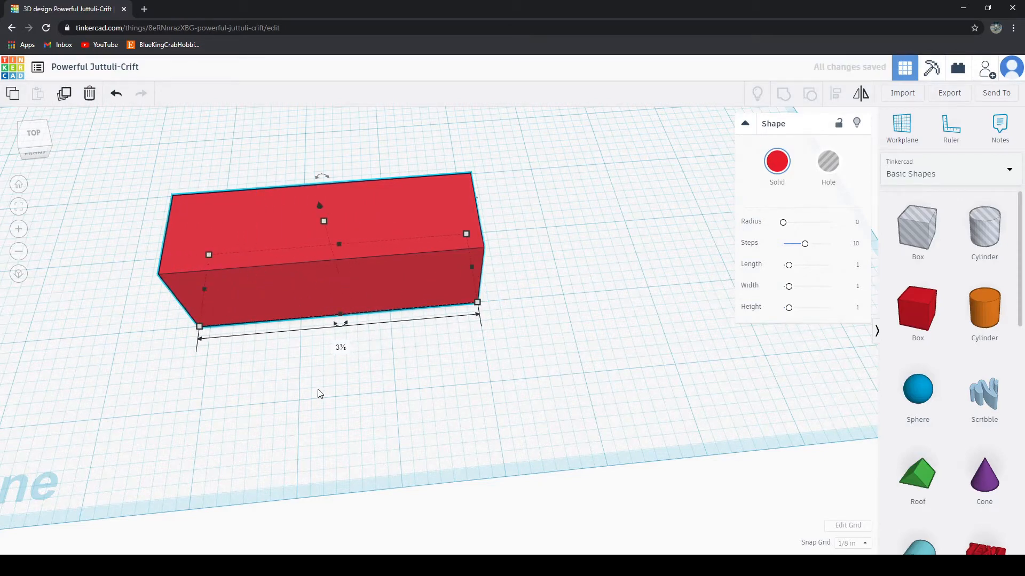
{"action": "left_click_drag", "start_coordinate": [204, 292], "coordinate": [213, 289]}
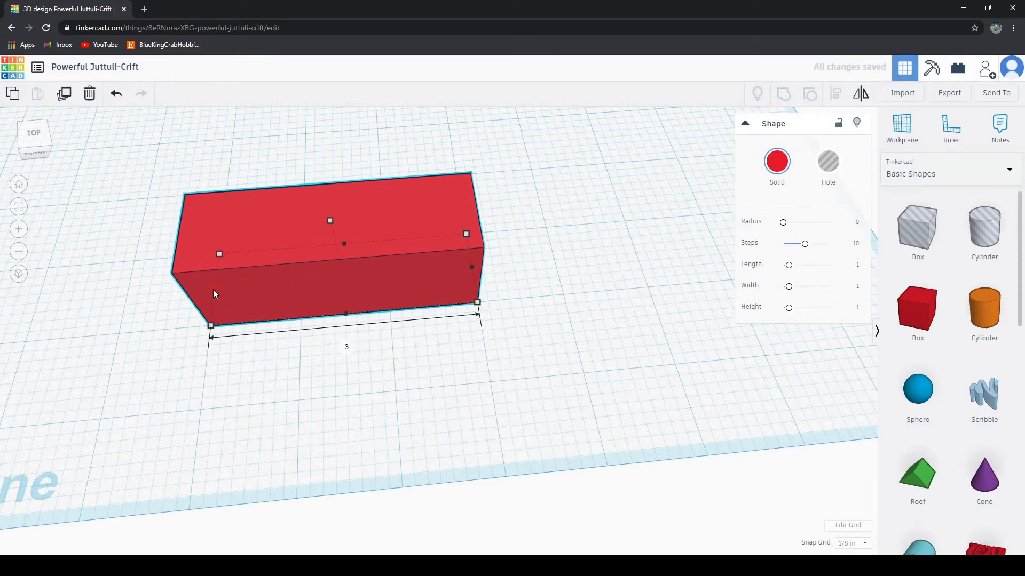
{"action": "left_click_drag", "start_coordinate": [474, 268], "coordinate": [614, 294]}
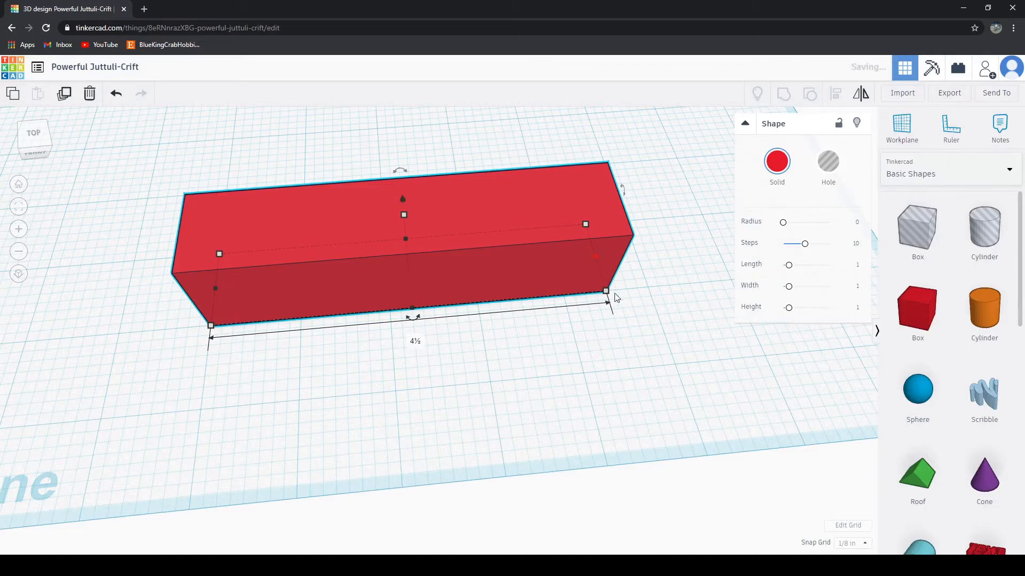
{"action": "left_click", "coordinate": [574, 425]}
Step: Stretch the long red bar toward the back of the workplane to a length of 7½ inches
{"action": "right_click_drag", "start_coordinate": [574, 425], "coordinate": [266, 262]}
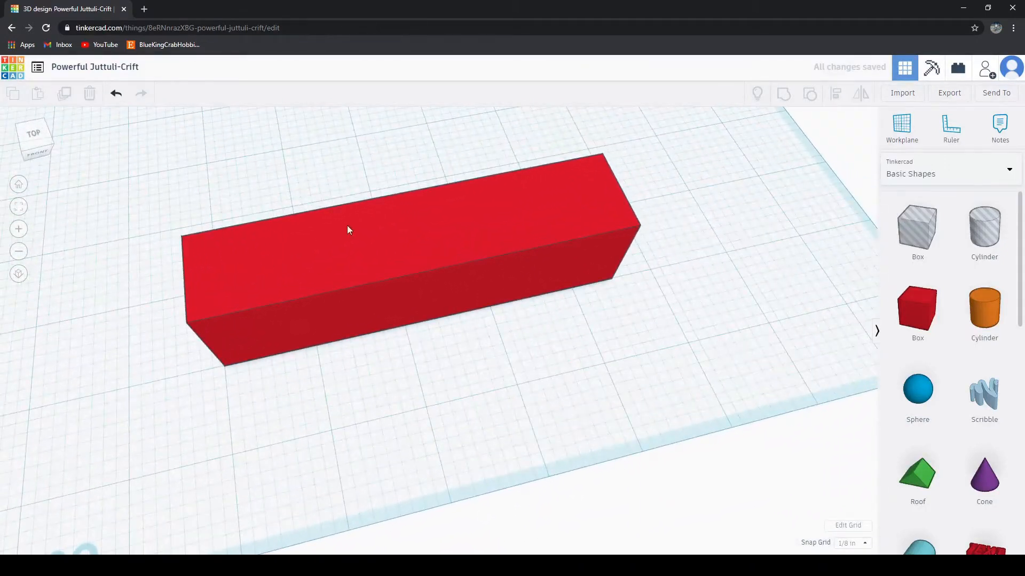
{"action": "right_click_drag", "start_coordinate": [731, 377], "coordinate": [459, 416]}
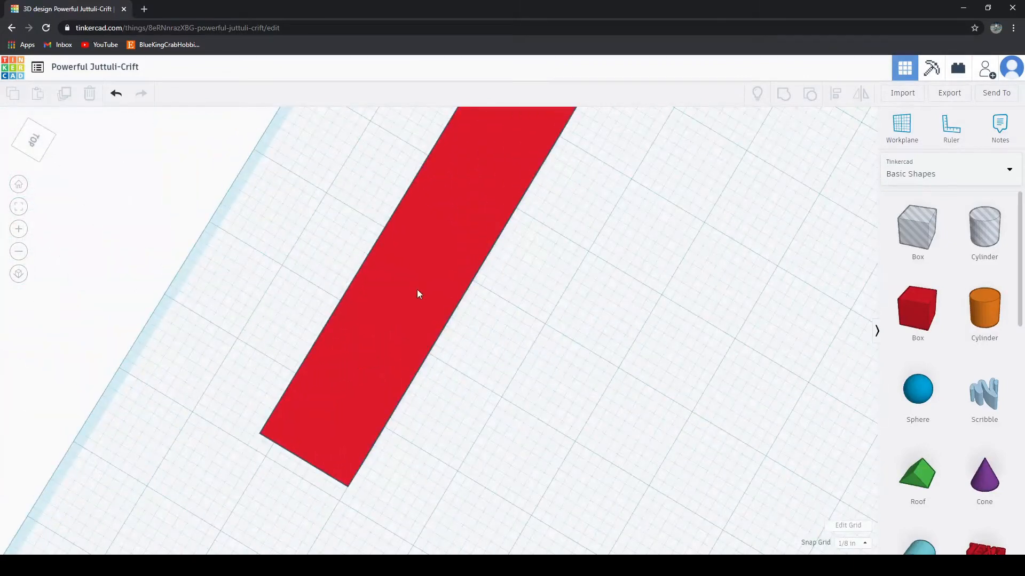
{"action": "left_click", "coordinate": [418, 290]}
{"action": "right_click_drag", "start_coordinate": [571, 395], "coordinate": [513, 273]}
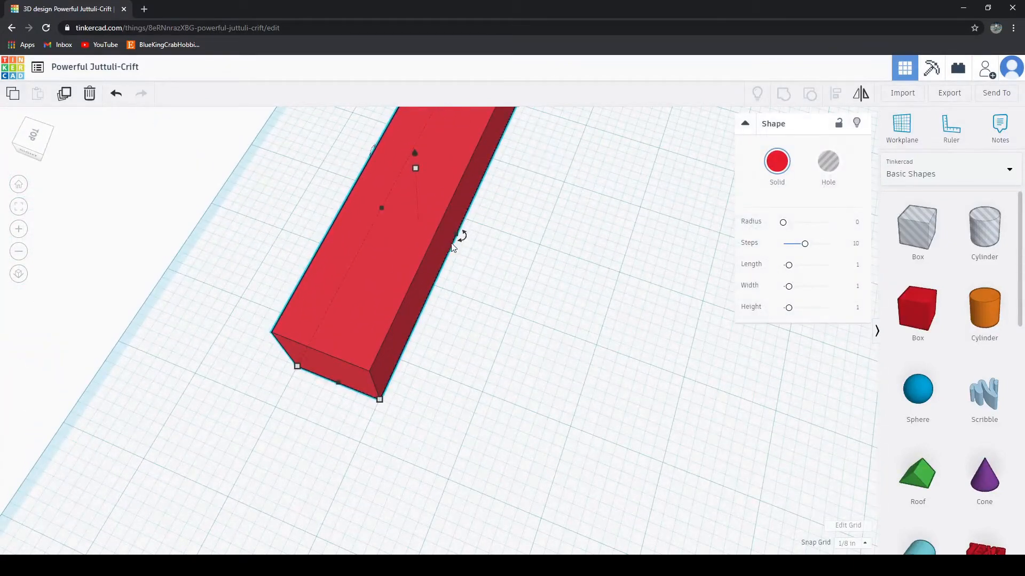
{"action": "scroll", "coordinate": [753, 429], "scroll_direction": "down", "scroll_amount": 3}
{"action": "middle_click_drag", "start_coordinate": [705, 443], "coordinate": [558, 387]}
{"action": "left_click_drag", "start_coordinate": [344, 223], "coordinate": [737, 353]}
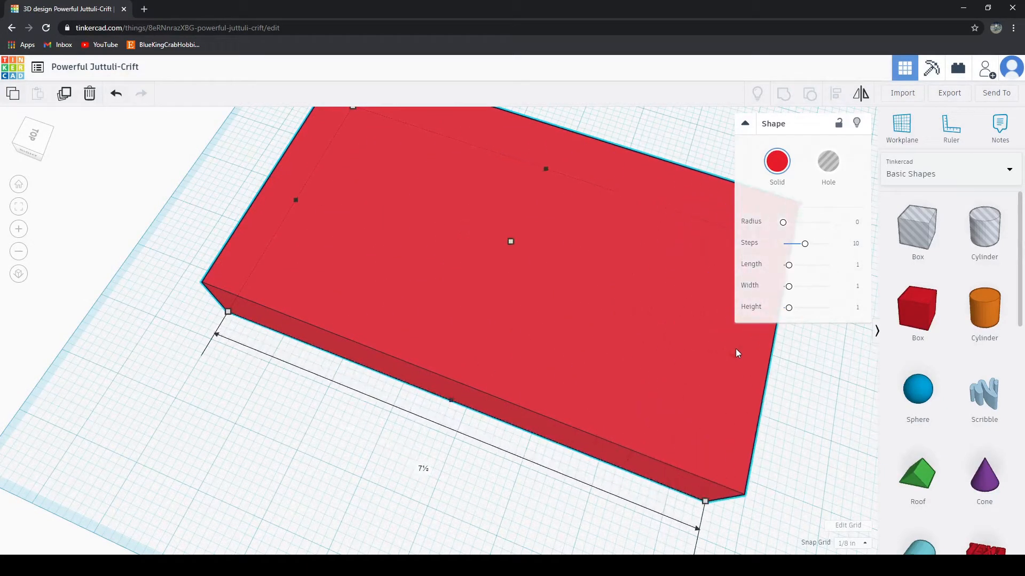
{"action": "left_click", "coordinate": [395, 529]}
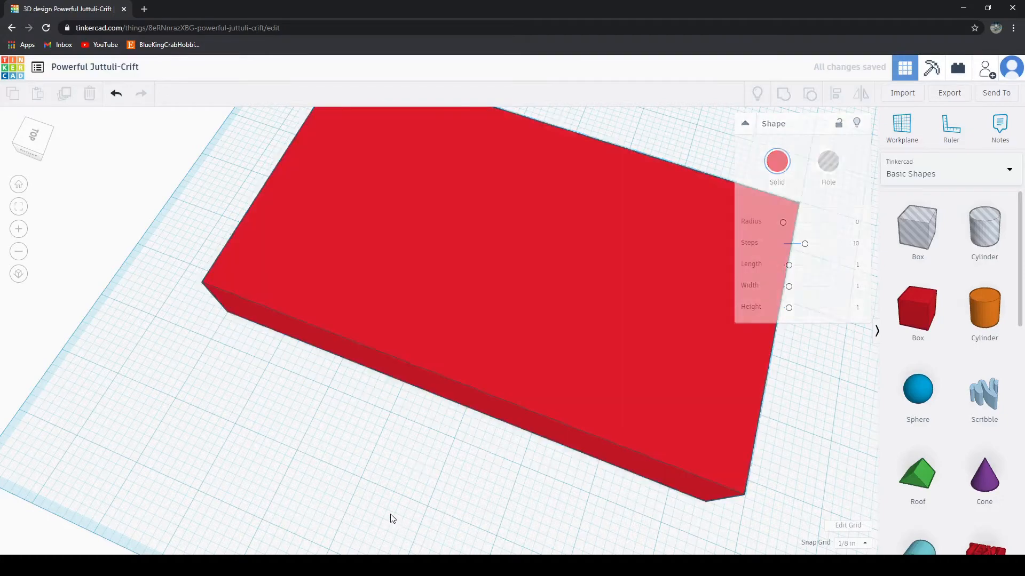
Step: Duplicate the red slab, shift the copy sideways and colour it blue
{"action": "right_click_drag", "start_coordinate": [390, 517], "coordinate": [553, 285]}
{"action": "left_click", "coordinate": [553, 285]}
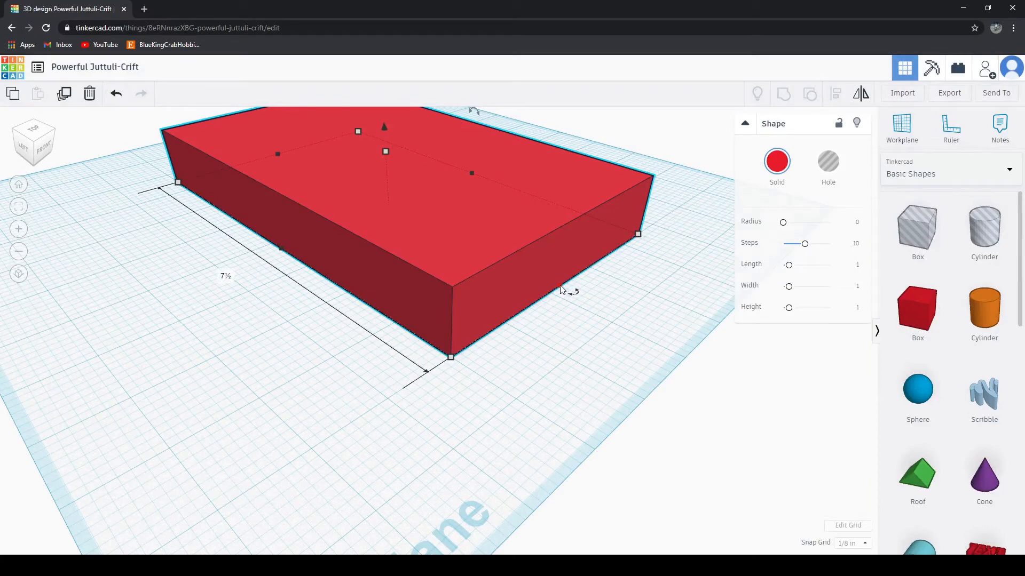
{"action": "right_click_drag", "start_coordinate": [560, 290], "coordinate": [546, 320]}
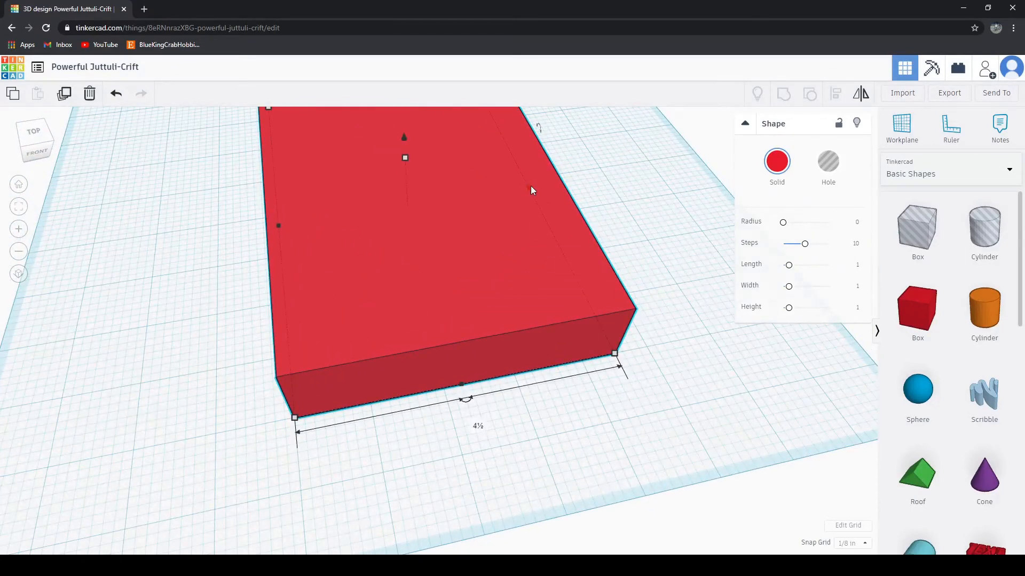
{"action": "right_click_drag", "start_coordinate": [687, 393], "coordinate": [570, 278]}
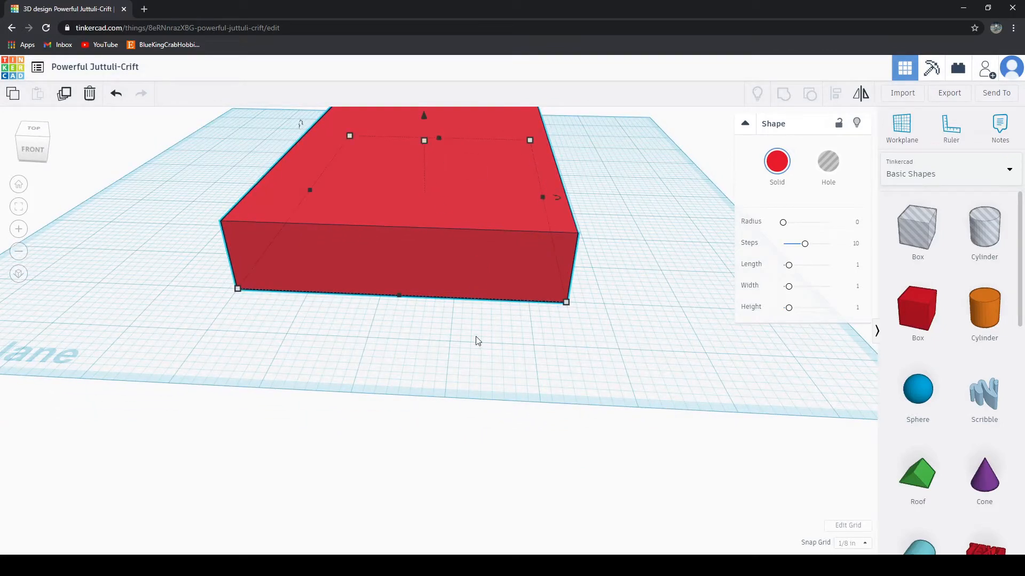
{"action": "right_click_drag", "start_coordinate": [477, 341], "coordinate": [533, 341]}
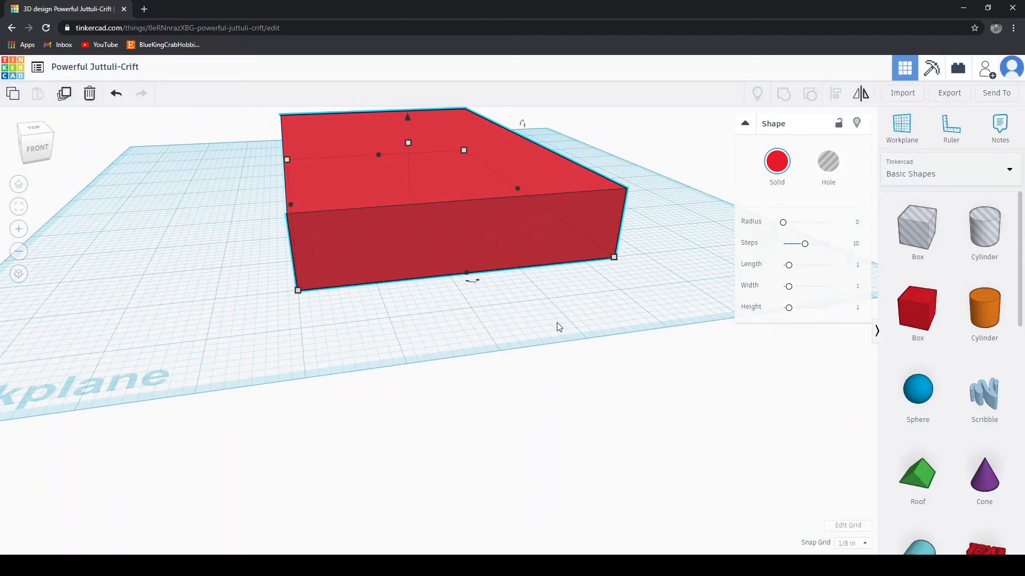
{"action": "right_click_drag", "start_coordinate": [429, 303], "coordinate": [536, 373]}
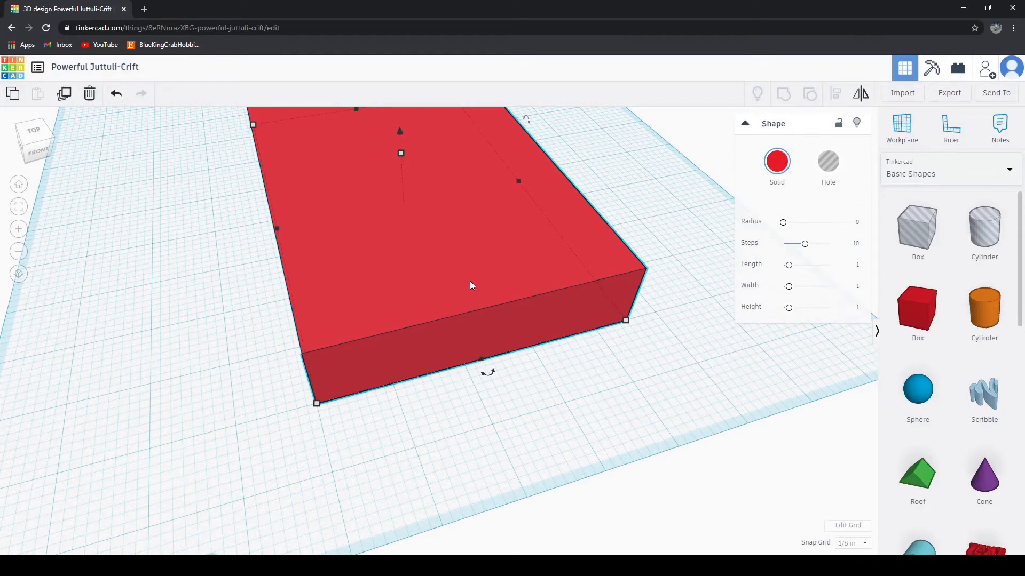
{"action": "key", "text": "ctrl+c"}
{"action": "key", "text": "ctrl+v"}
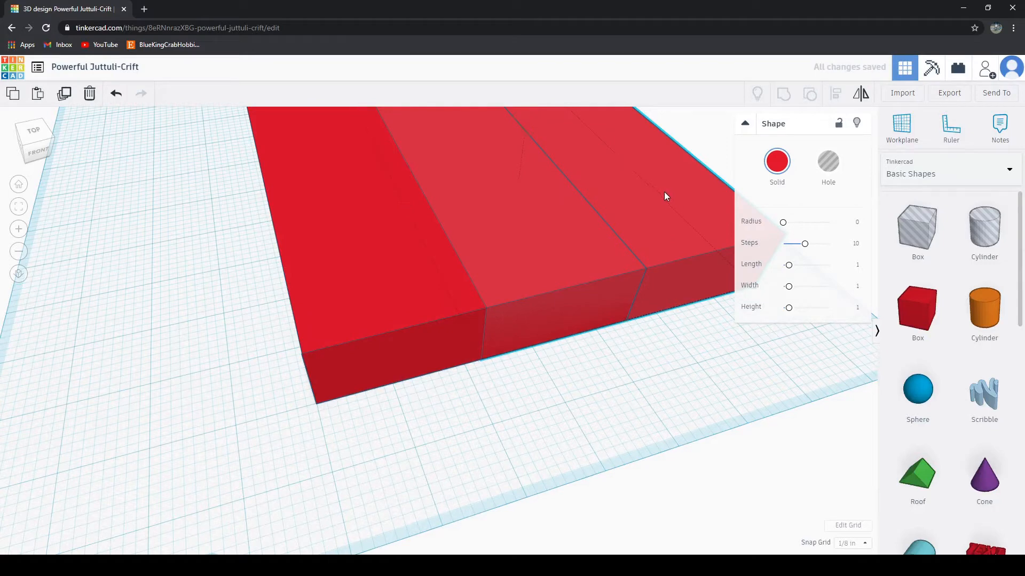
{"action": "left_click_drag", "start_coordinate": [666, 193], "coordinate": [390, 250]}
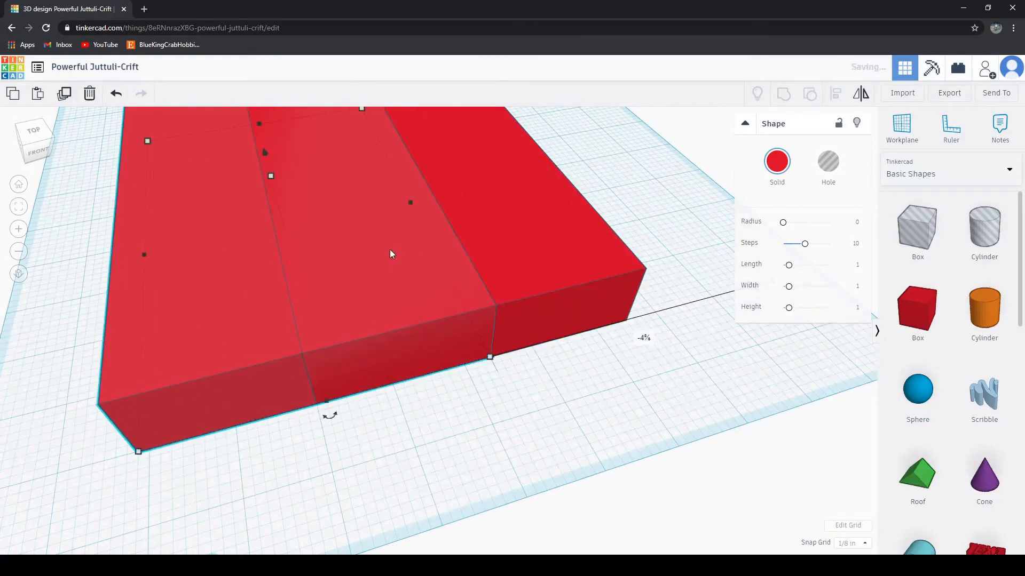
{"action": "left_click", "coordinate": [777, 162]}
{"action": "left_click", "coordinate": [861, 259]}
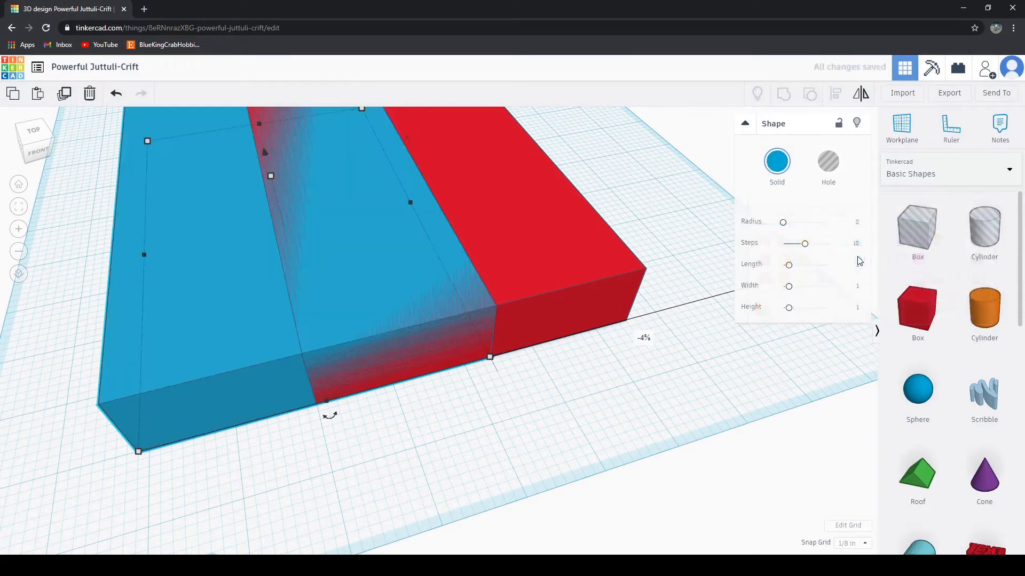
Step: Position the blue slab over the red one and raise it to sit on top, lined up with its edges
{"action": "left_click_drag", "start_coordinate": [158, 305], "coordinate": [331, 280]}
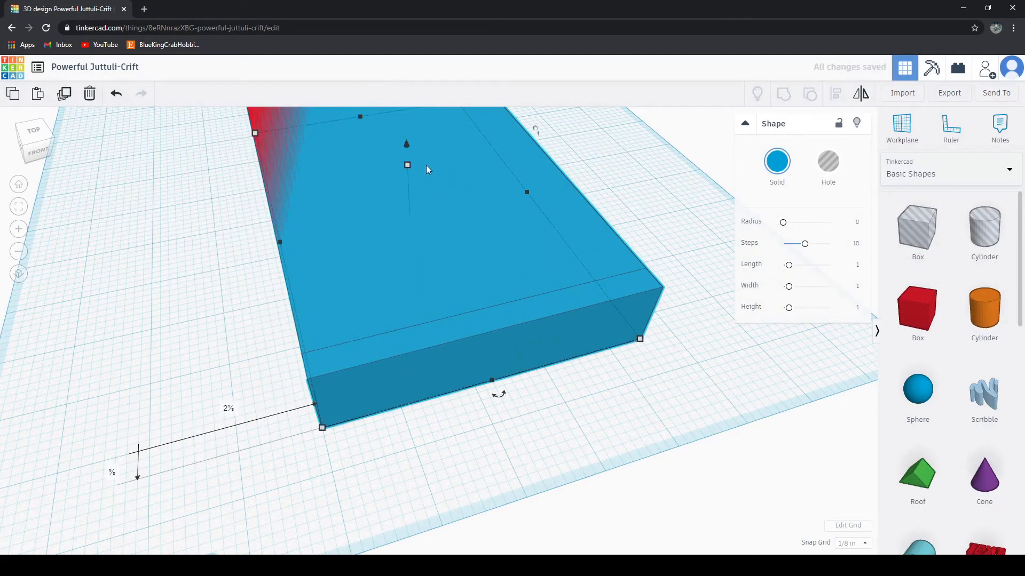
{"action": "right_click_drag", "start_coordinate": [496, 440], "coordinate": [512, 413]}
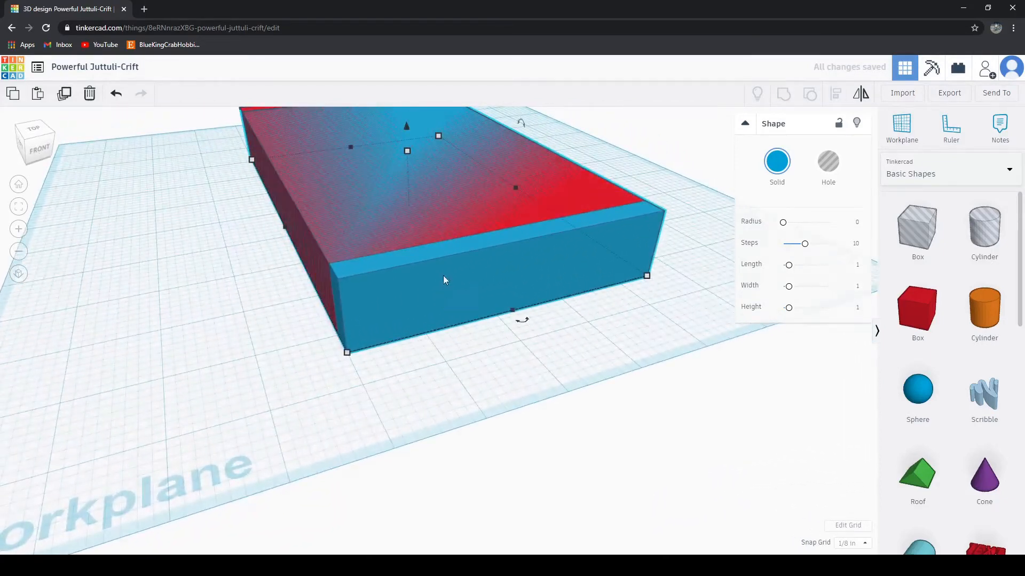
{"action": "left_click_drag", "start_coordinate": [407, 151], "coordinate": [416, 49]}
{"action": "left_click", "coordinate": [552, 382]}
{"action": "right_click_drag", "start_coordinate": [551, 382], "coordinate": [536, 481]}
{"action": "mouse_move", "coordinate": [473, 447]}
{"action": "left_mouse_down"}
{"action": "mouse_move", "coordinate": [473, 428]}
{"action": "mouse_move", "coordinate": [475, 452]}
{"action": "left_mouse_up"}
{"action": "right_click_drag", "start_coordinate": [476, 452], "coordinate": [443, 454]}
Step: Pull the blue slab's corners inward from the red box's edges, reducing its width to 4¼ inches
{"action": "right_click_drag", "start_coordinate": [649, 434], "coordinate": [595, 424]}
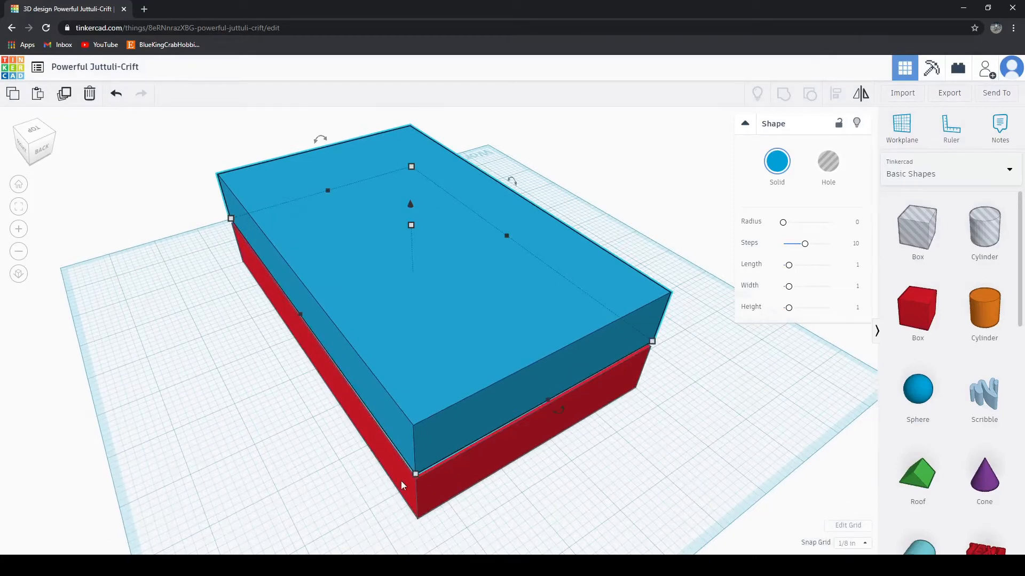
{"action": "mouse_move", "coordinate": [415, 473]}
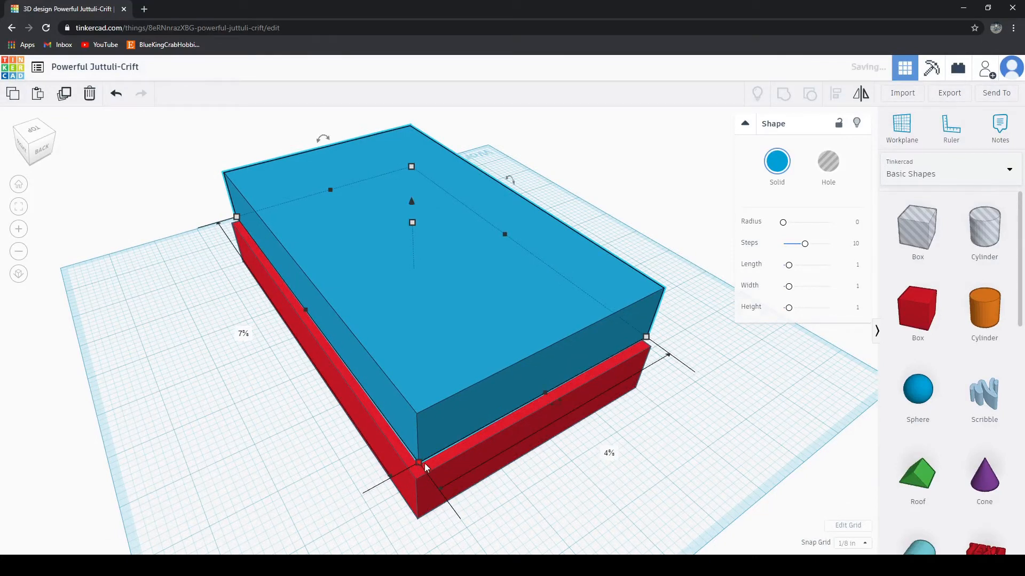
{"action": "right_click_drag", "start_coordinate": [427, 462], "coordinate": [678, 491]}
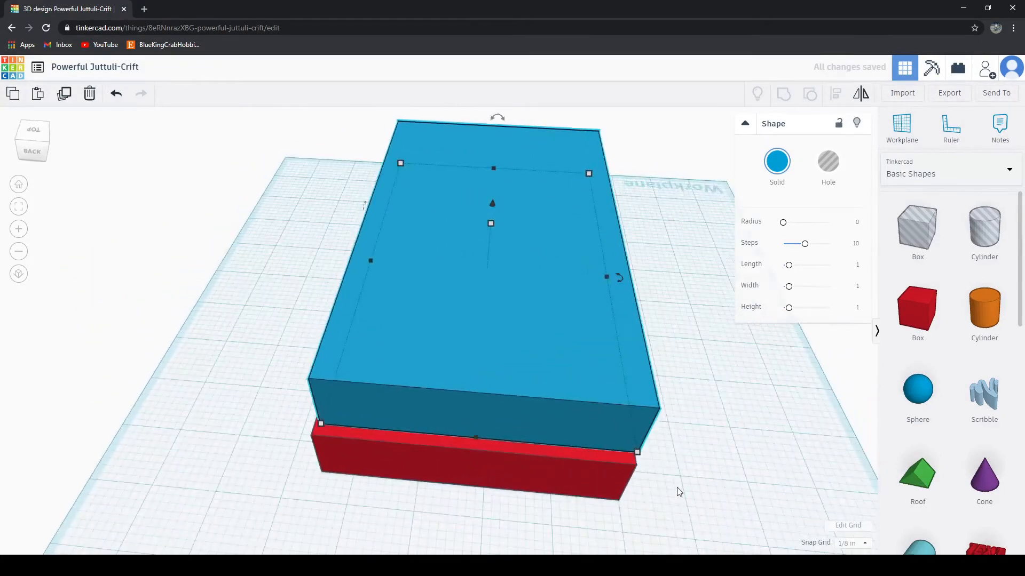
{"action": "left_click_drag", "start_coordinate": [636, 453], "coordinate": [628, 453]}
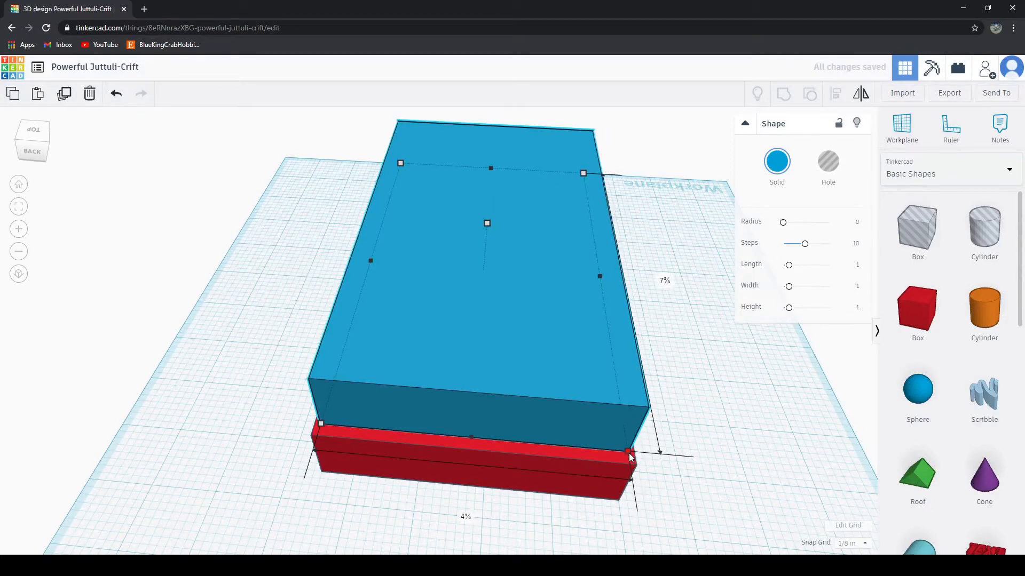
Step: Shorten the blue slab at the remaining corner and end edge to a length of 7¼ inches
{"action": "left_click", "coordinate": [722, 472]}
{"action": "right_click_drag", "start_coordinate": [722, 471], "coordinate": [560, 490]}
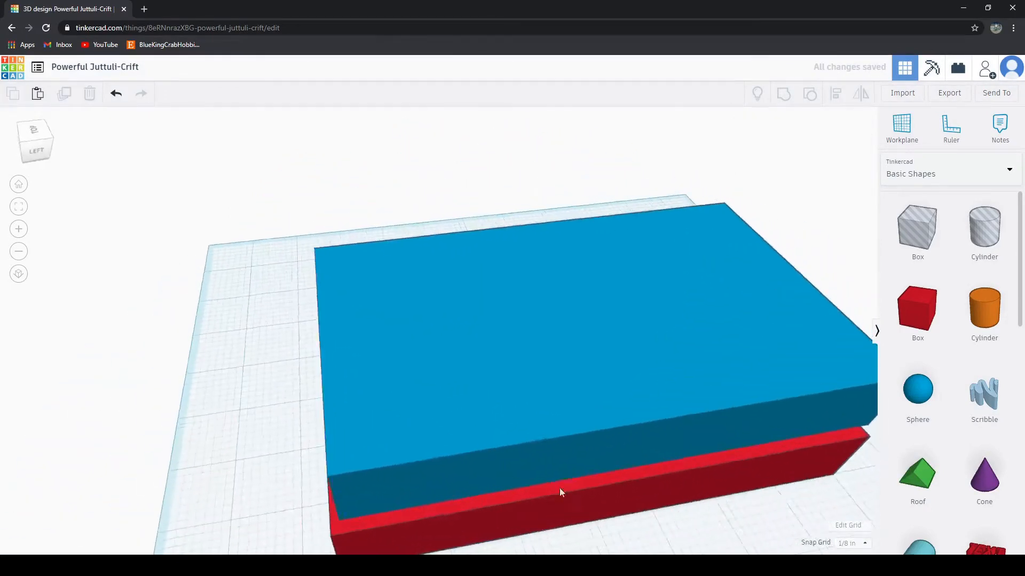
{"action": "right_click_drag", "start_coordinate": [814, 510], "coordinate": [493, 494]}
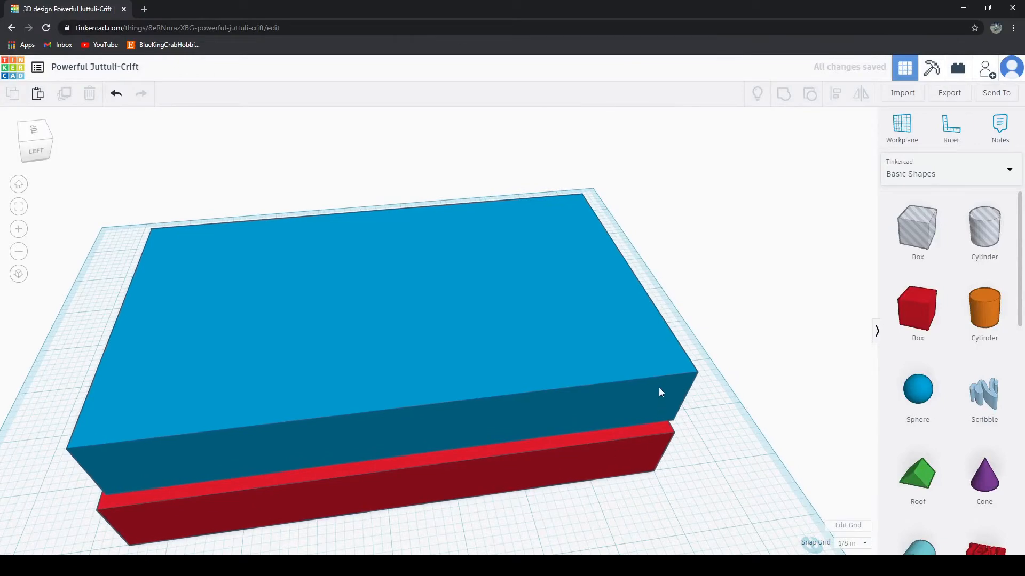
{"action": "left_click", "coordinate": [659, 390]}
{"action": "left_click_drag", "start_coordinate": [673, 421], "coordinate": [656, 418]}
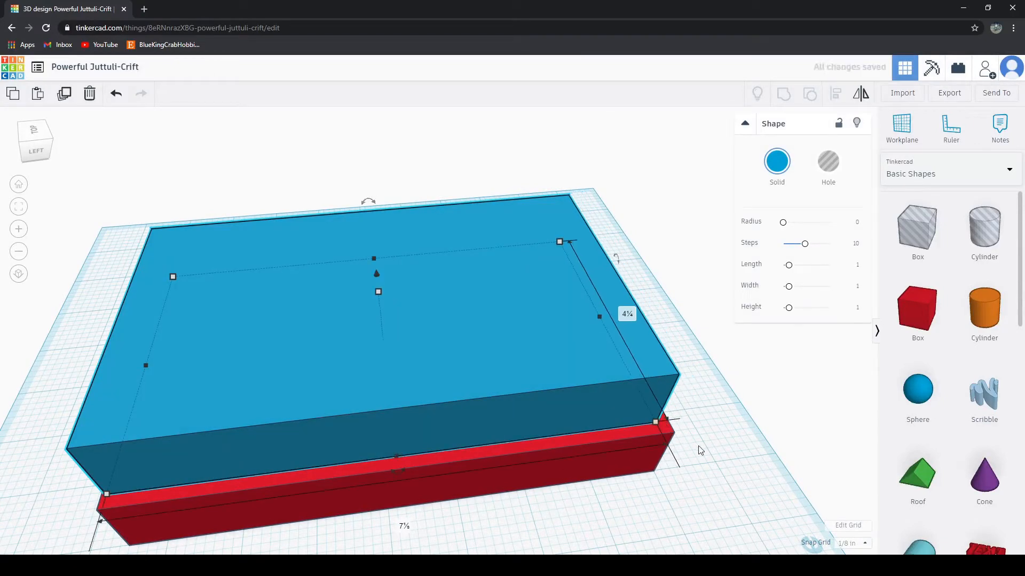
{"action": "right_click_drag", "start_coordinate": [717, 462], "coordinate": [569, 499]}
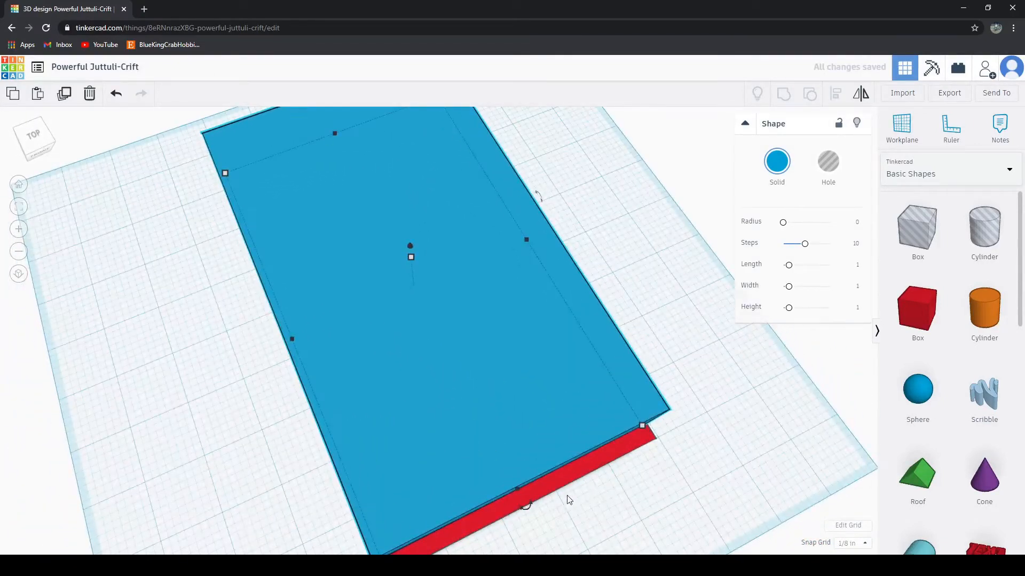
{"action": "left_click_drag", "start_coordinate": [583, 502], "coordinate": [655, 517]}
{"action": "right_click_drag", "start_coordinate": [654, 517], "coordinate": [606, 440]}
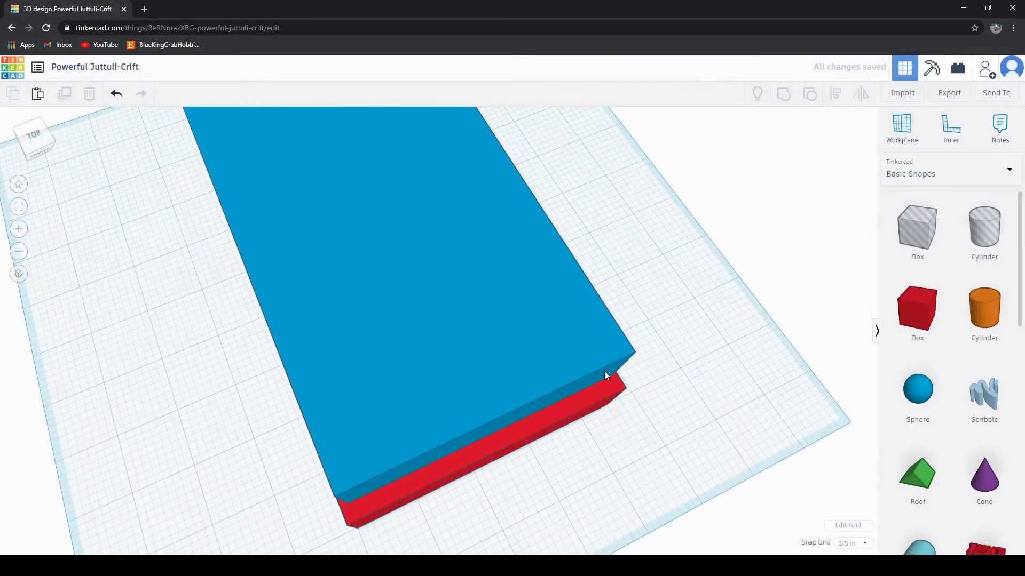
{"action": "middle_click_drag", "start_coordinate": [671, 403], "coordinate": [620, 417]}
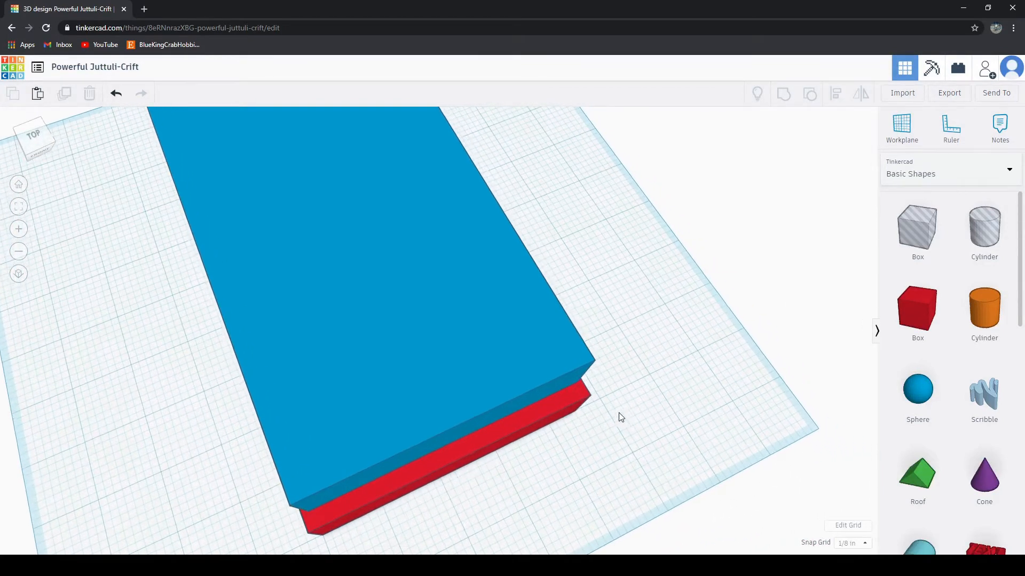
{"action": "right_click_drag", "start_coordinate": [621, 417], "coordinate": [442, 432]}
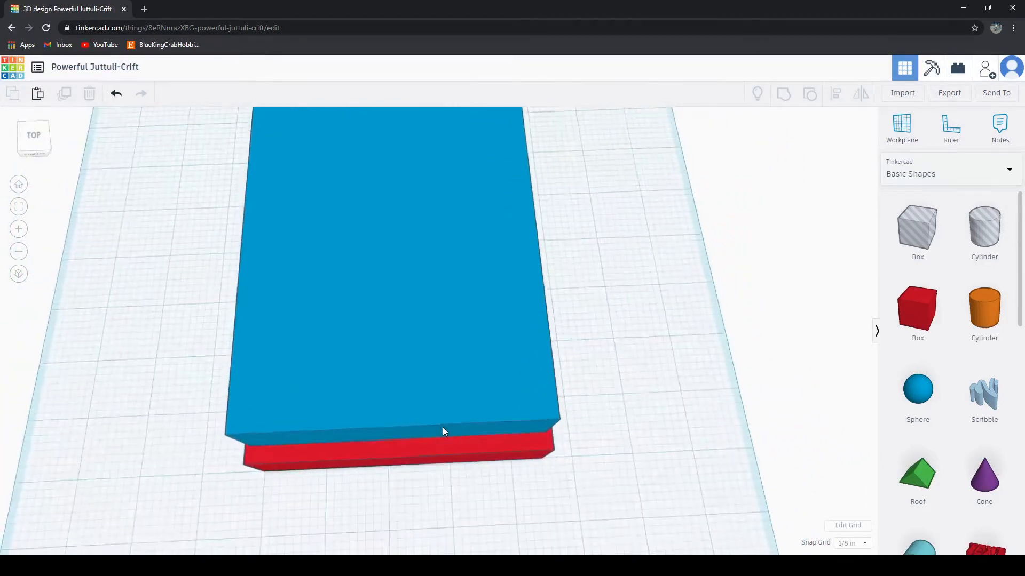
{"action": "left_click", "coordinate": [422, 440]}
{"action": "left_click_drag", "start_coordinate": [399, 439], "coordinate": [402, 447]}
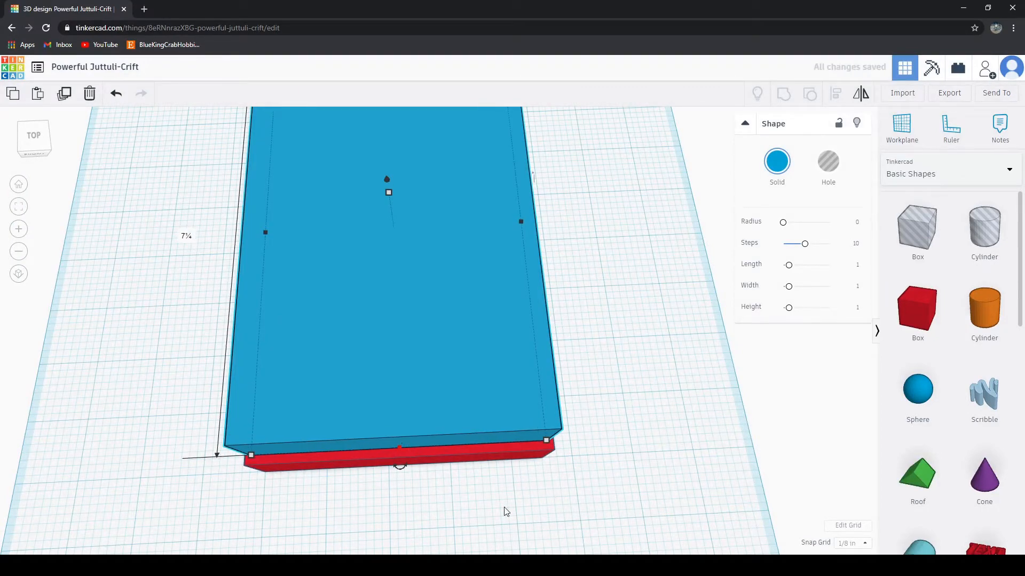
Step: Lower the blue slab into the red box until their top faces are level
{"action": "right_click_drag", "start_coordinate": [505, 512], "coordinate": [586, 498]}
{"action": "scroll", "coordinate": [599, 441], "scroll_direction": "down", "scroll_amount": 3}
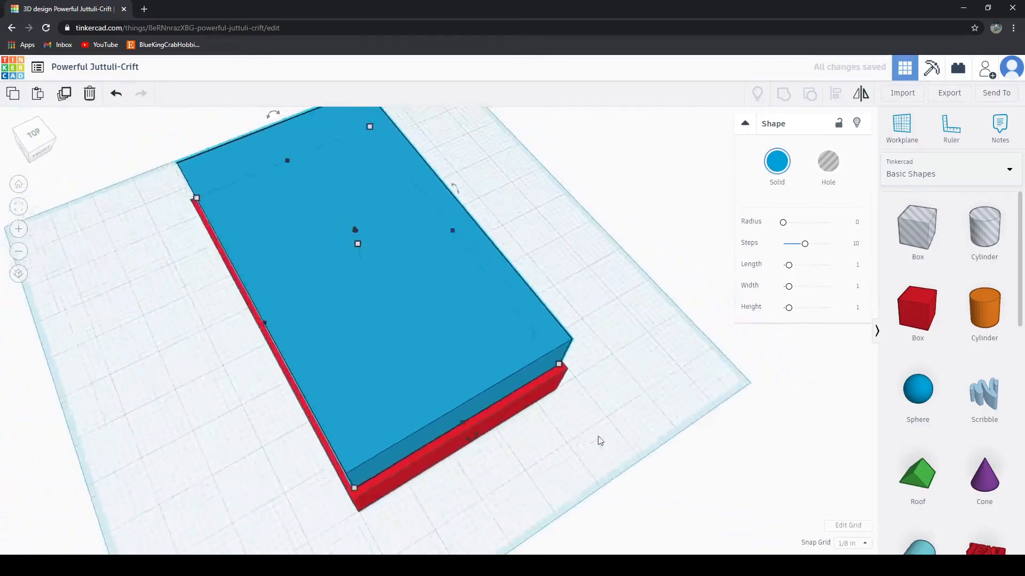
{"action": "right_click_drag", "start_coordinate": [599, 441], "coordinate": [538, 437]}
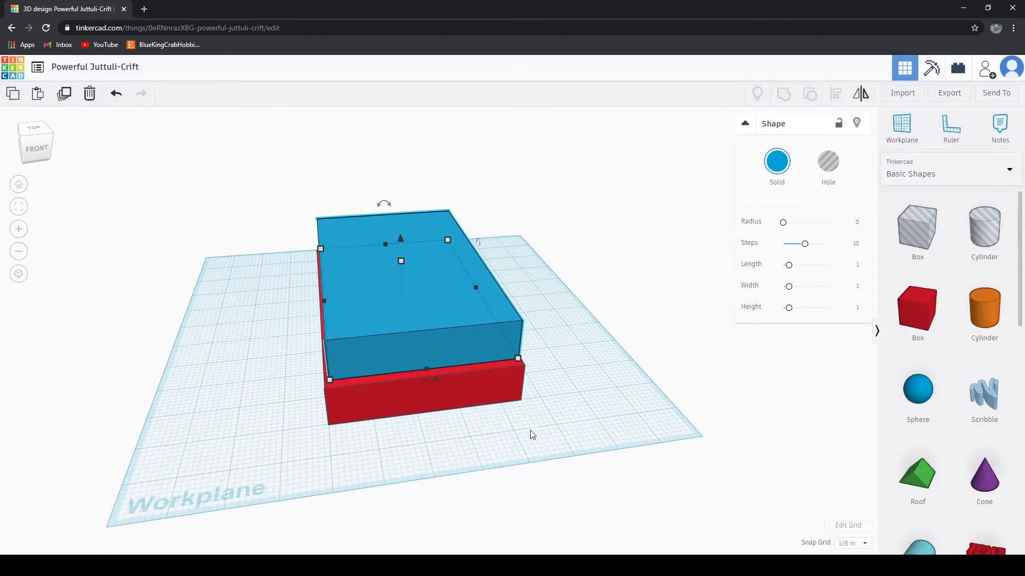
{"action": "scroll", "coordinate": [455, 306], "scroll_direction": "up", "scroll_amount": 3}
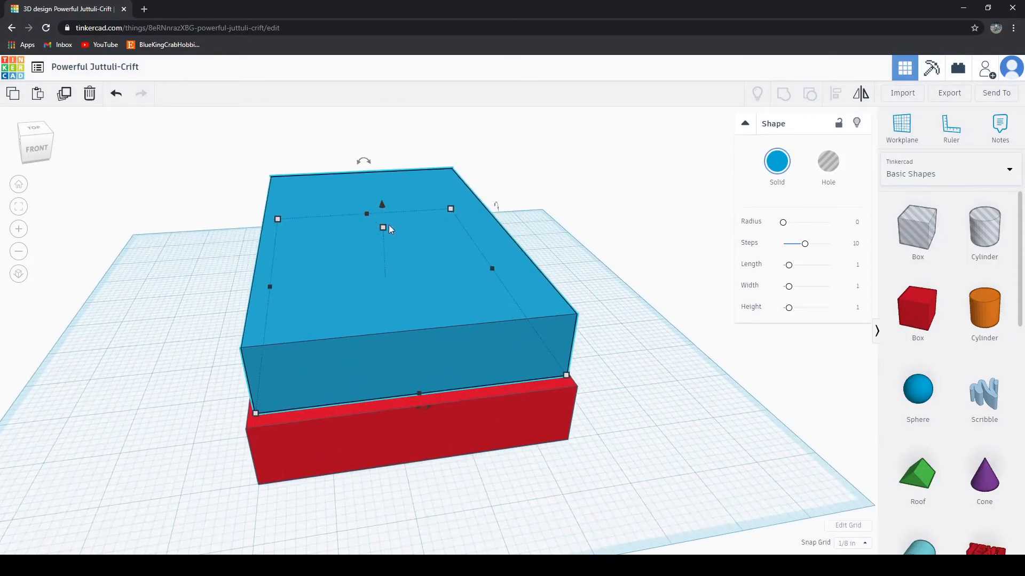
{"action": "left_click_drag", "start_coordinate": [383, 204], "coordinate": [380, 256]}
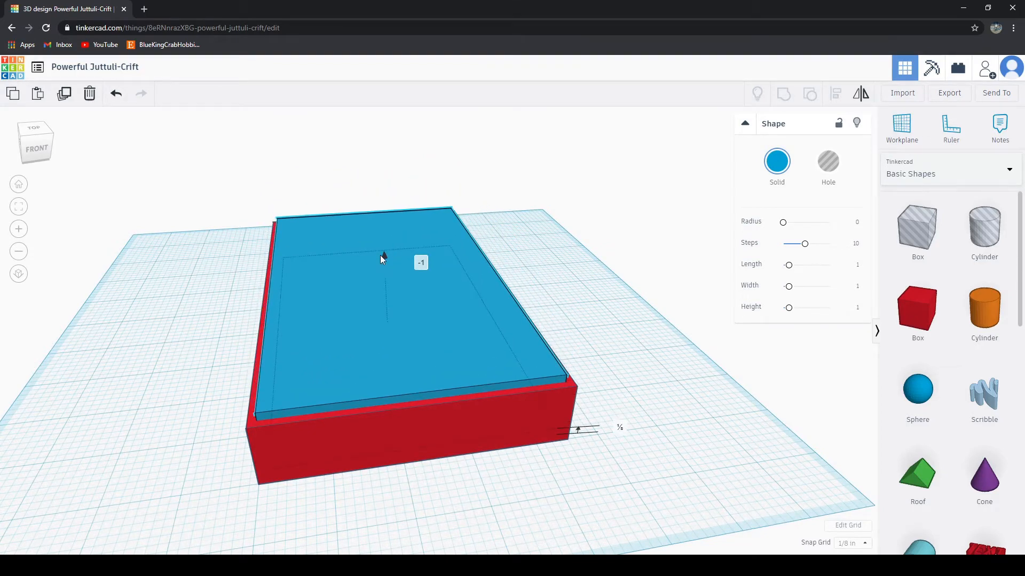
{"action": "left_click_drag", "start_coordinate": [380, 255], "coordinate": [381, 261]}
{"action": "left_click", "coordinate": [603, 509]}
{"action": "right_click_drag", "start_coordinate": [603, 509], "coordinate": [487, 372]}
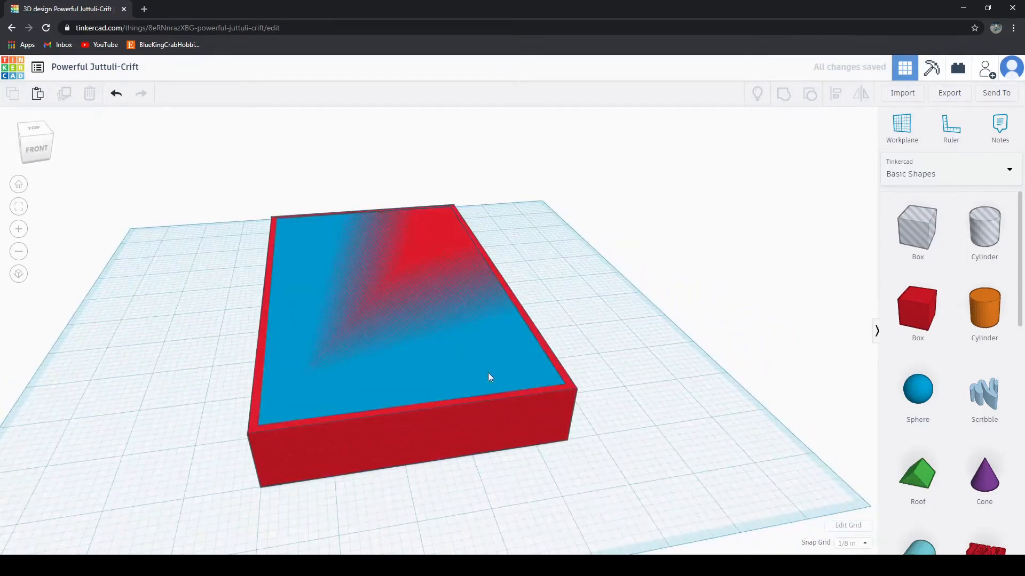
Step: Increase the blue slab's height to about 1⅜ inches and turn it into a hole
{"action": "left_click", "coordinate": [457, 329]}
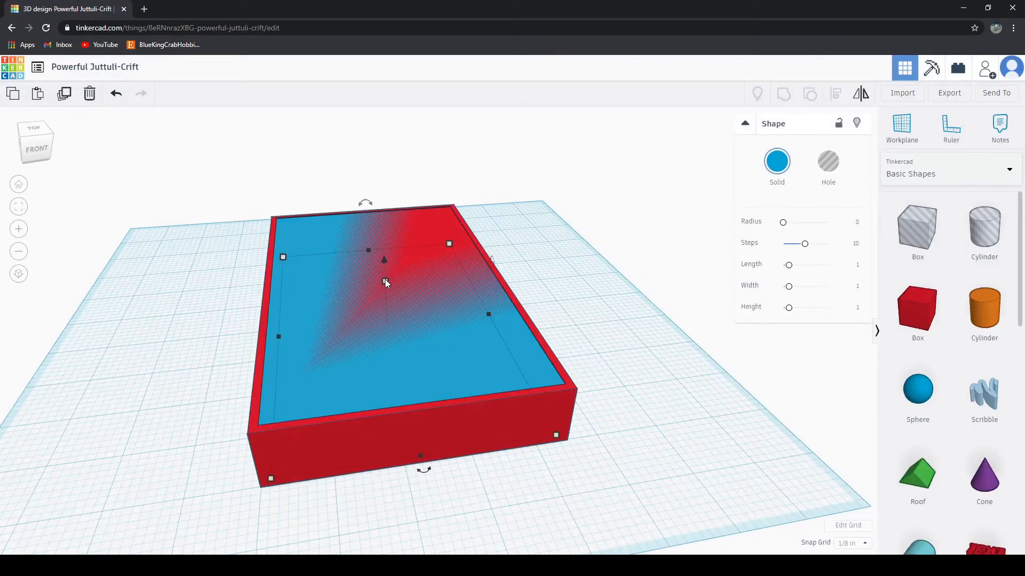
{"action": "left_click_drag", "start_coordinate": [385, 279], "coordinate": [388, 264]}
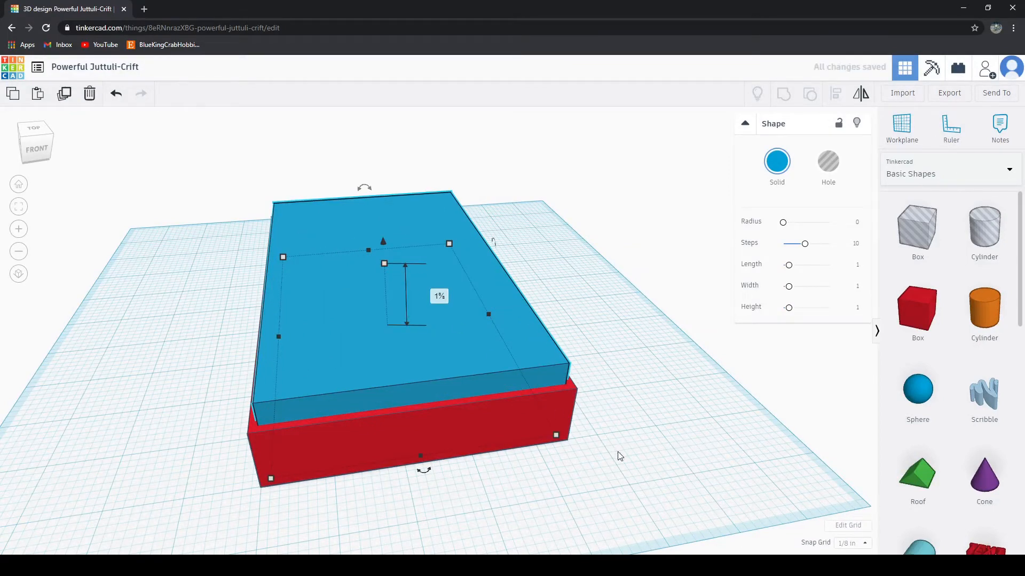
{"action": "right_click_drag", "start_coordinate": [617, 453], "coordinate": [513, 293]}
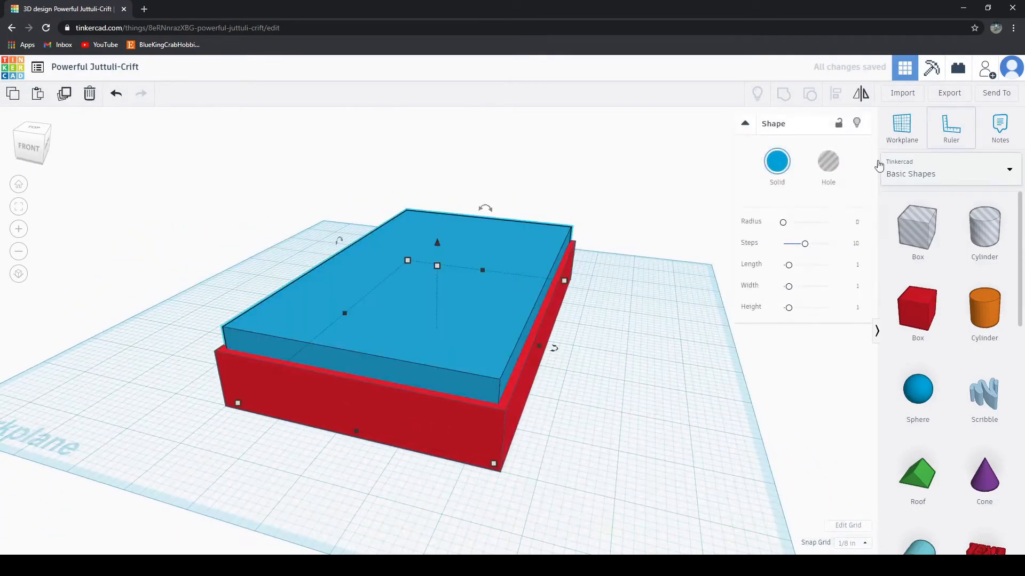
{"action": "left_click", "coordinate": [828, 166]}
{"action": "left_click", "coordinate": [738, 434]}
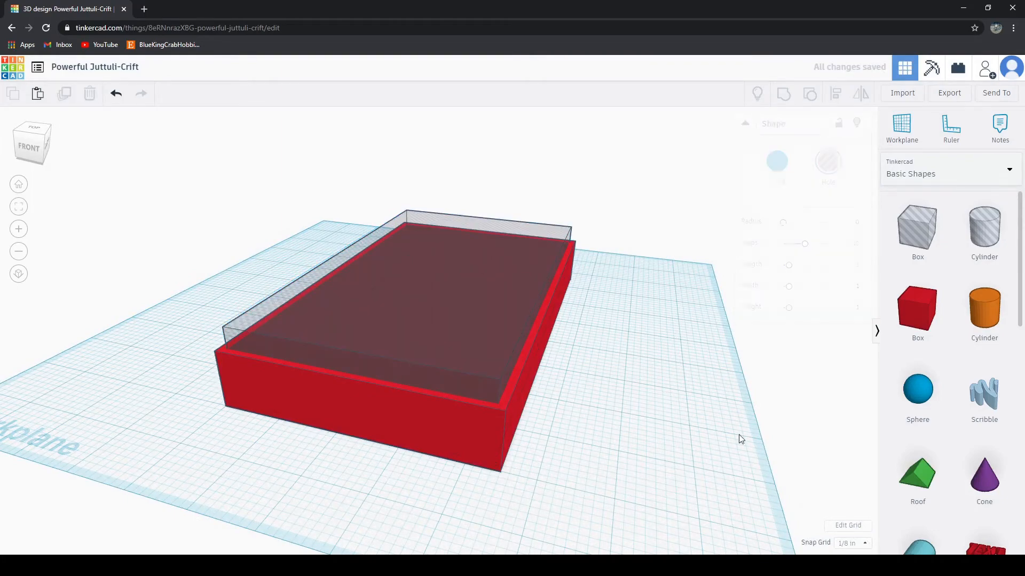
Step: Inspect the red box and the hole inside it from the sides, above and underneath
{"action": "right_click_drag", "start_coordinate": [738, 434], "coordinate": [551, 450]}
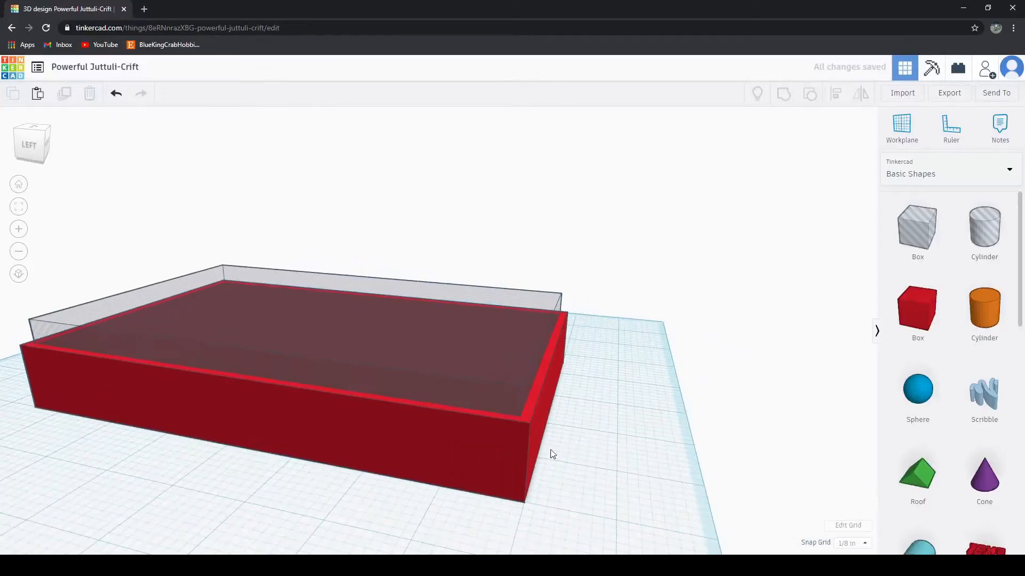
{"action": "left_click", "coordinate": [530, 439]}
{"action": "right_click_drag", "start_coordinate": [639, 439], "coordinate": [503, 450]}
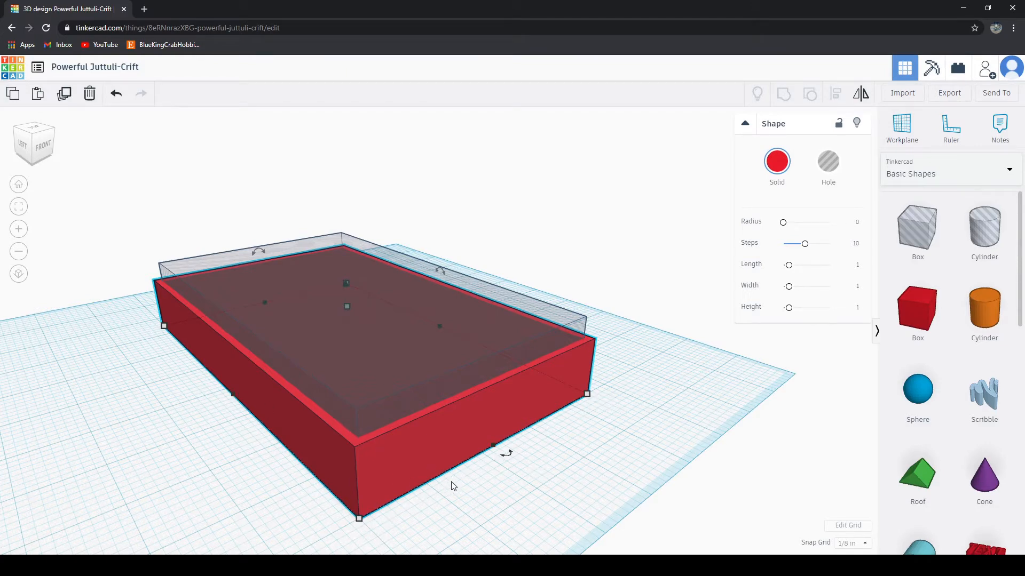
{"action": "right_click_drag", "start_coordinate": [608, 466], "coordinate": [502, 426]}
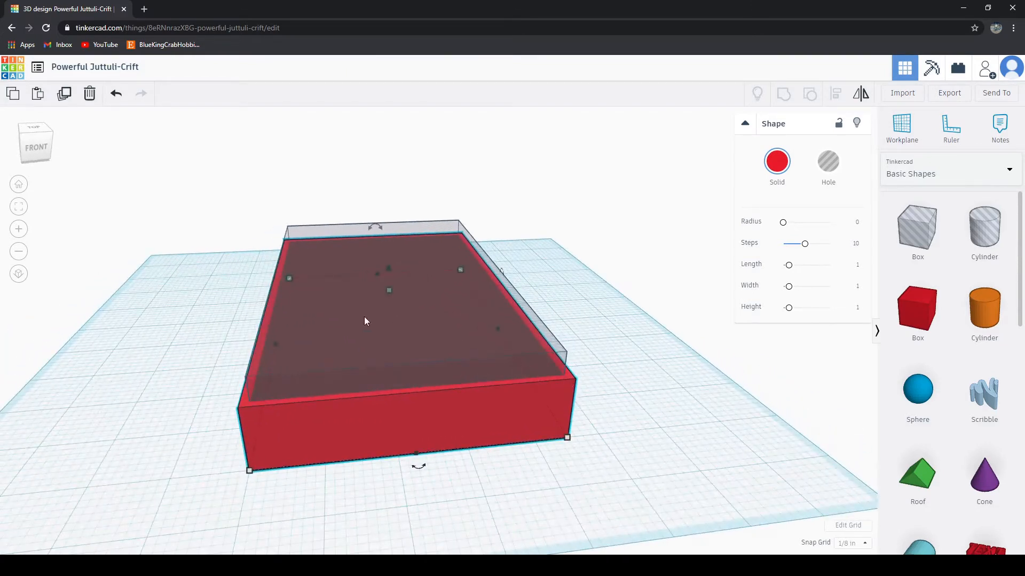
{"action": "right_click_drag", "start_coordinate": [486, 521], "coordinate": [448, 512]}
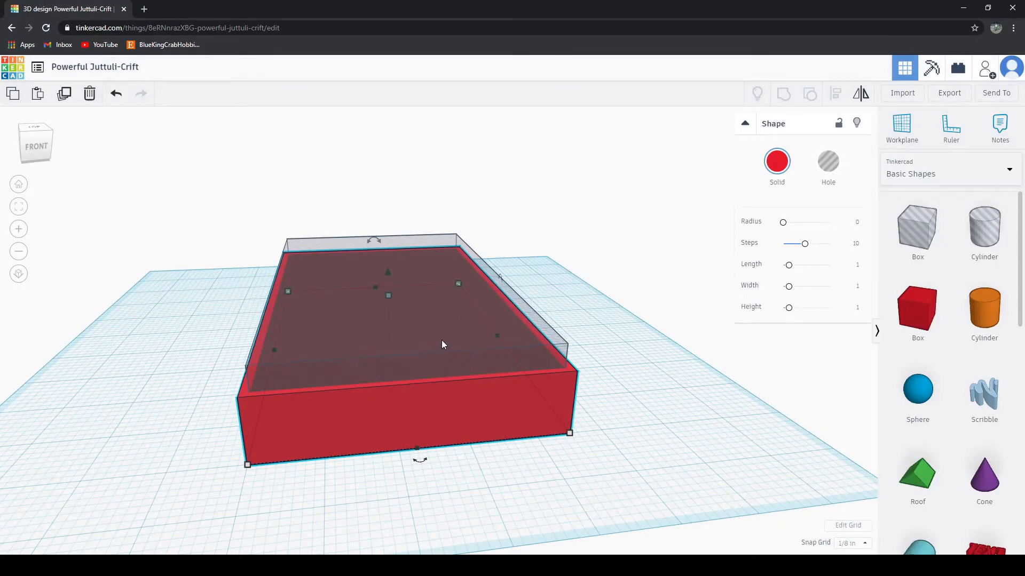
{"action": "right_click_drag", "start_coordinate": [480, 447], "coordinate": [460, 163]}
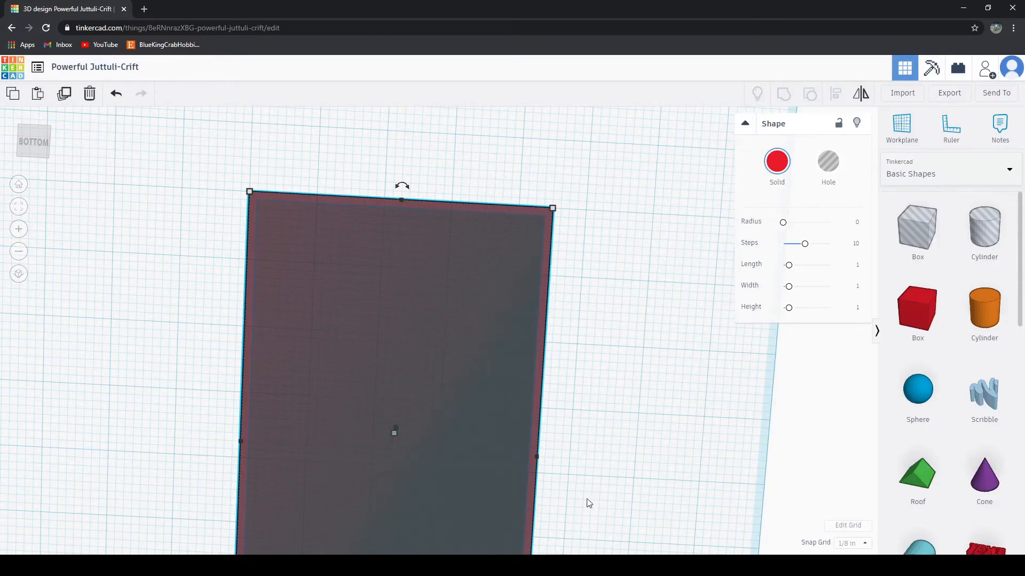
{"action": "right_click_drag", "start_coordinate": [588, 503], "coordinate": [587, 467]}
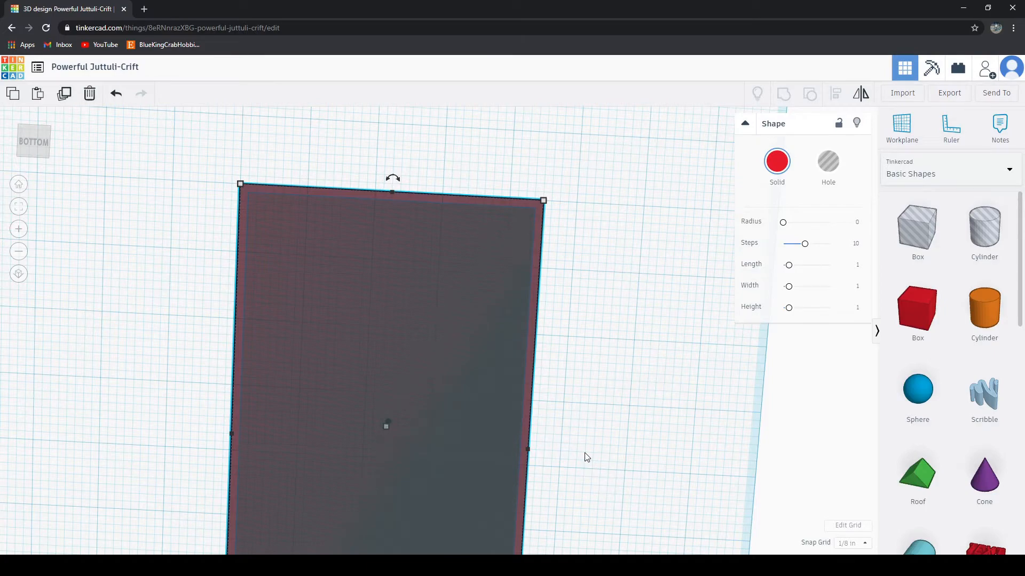
{"action": "right_click_drag", "start_coordinate": [598, 352], "coordinate": [565, 559]}
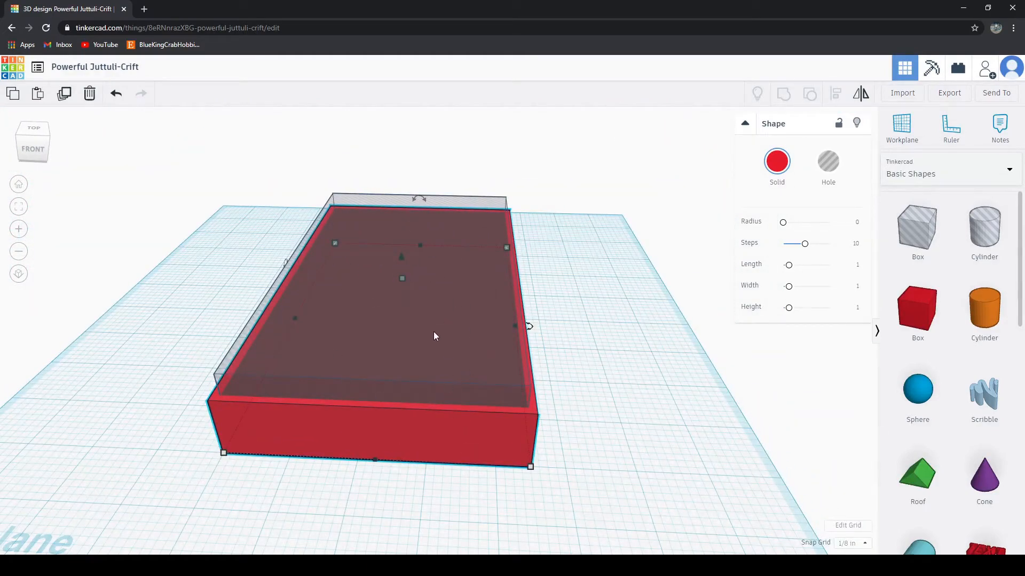
{"action": "right_click_drag", "start_coordinate": [433, 336], "coordinate": [615, 430]}
{"action": "right_click_drag", "start_coordinate": [525, 481], "coordinate": [641, 474]}
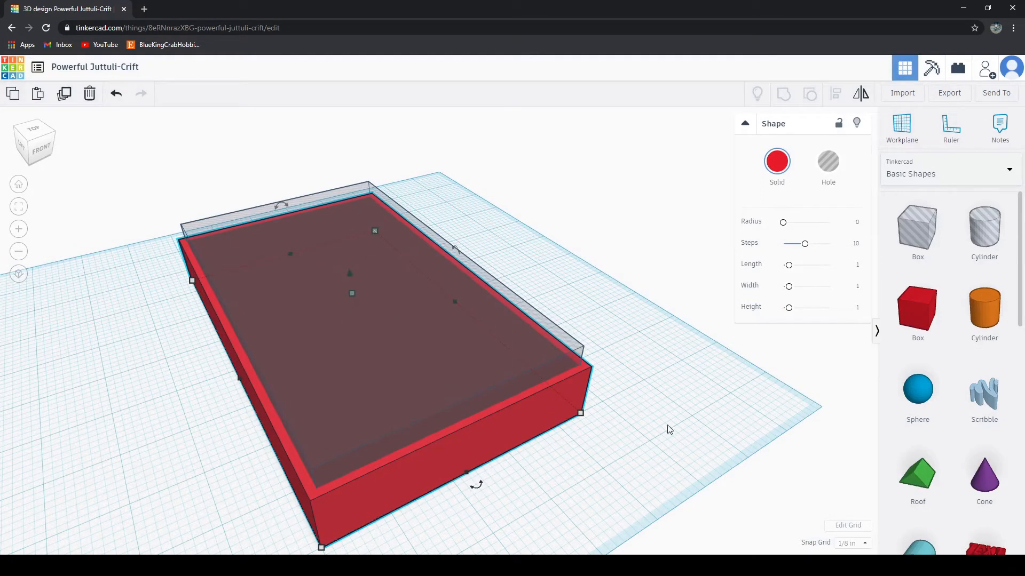
{"action": "right_click_drag", "start_coordinate": [434, 471], "coordinate": [545, 442]}
{"action": "right_click_drag", "start_coordinate": [633, 418], "coordinate": [577, 409]}
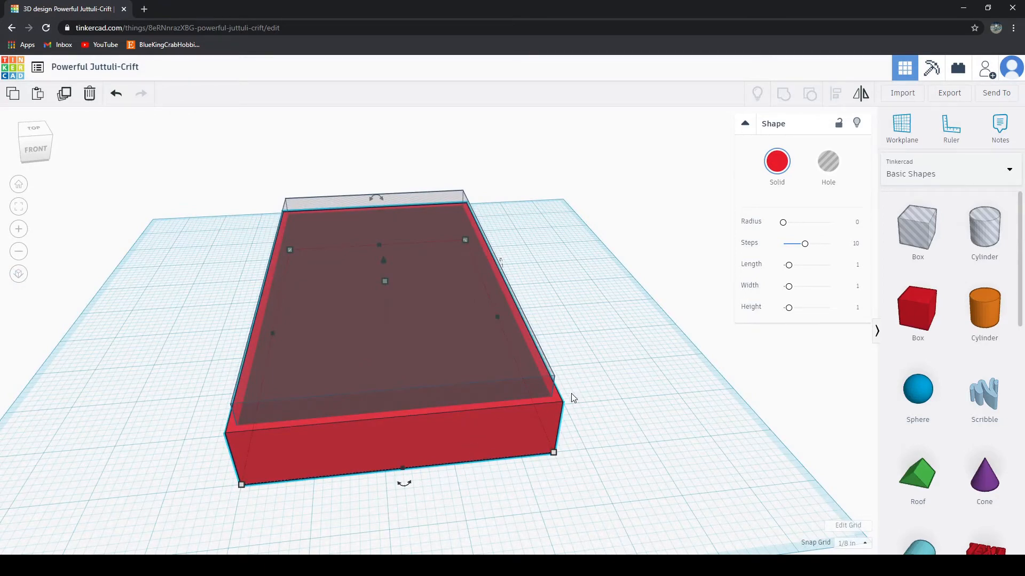
{"action": "right_click_drag", "start_coordinate": [571, 398], "coordinate": [507, 394]}
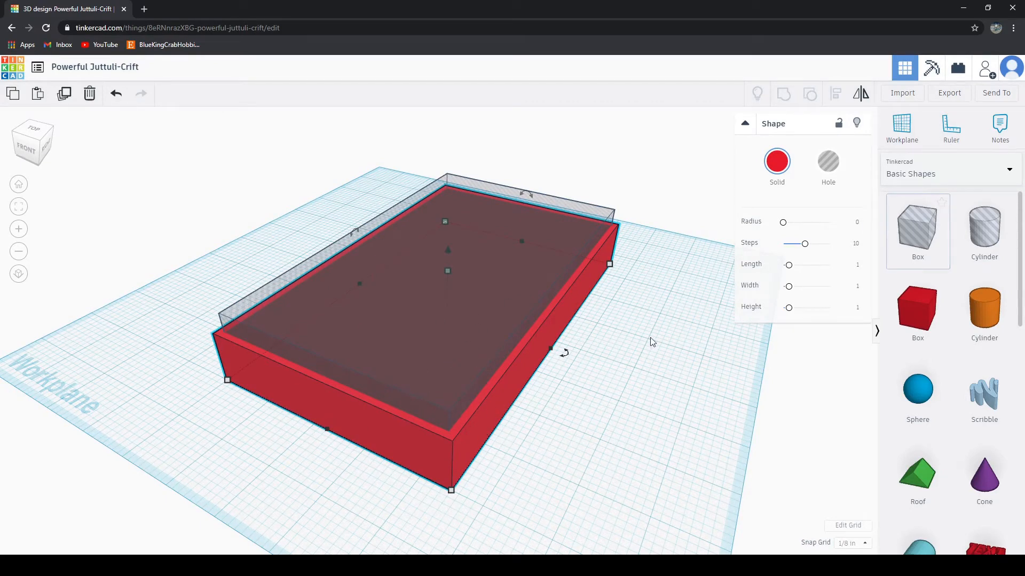
Step: Export everything in the design as an STL file for 3D printing and dismiss the download notice
{"action": "left_click", "coordinate": [782, 405]}
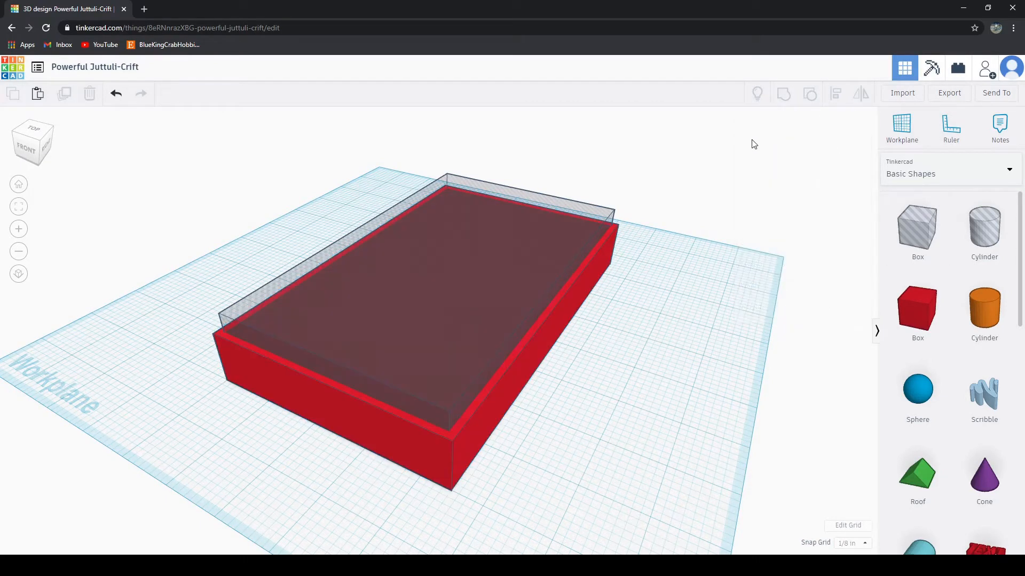
{"action": "left_click", "coordinate": [949, 93]}
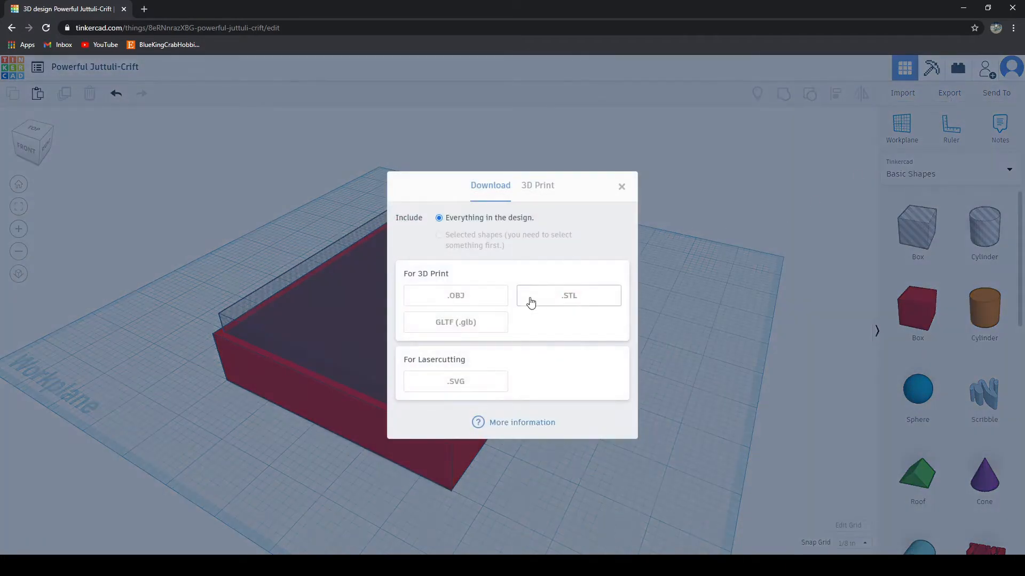
{"action": "left_click", "coordinate": [600, 303]}
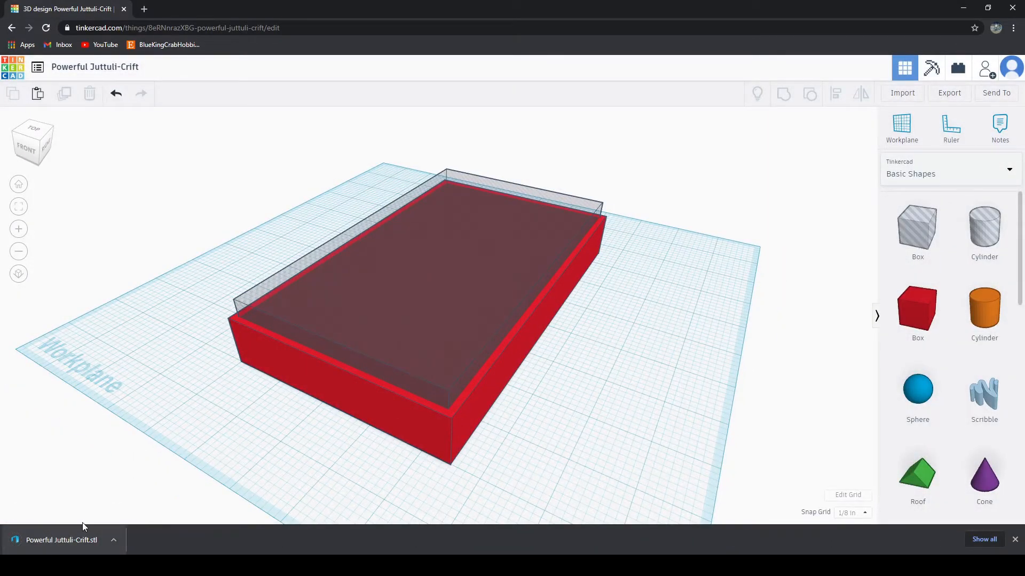
{"action": "left_click", "coordinate": [1015, 540]}
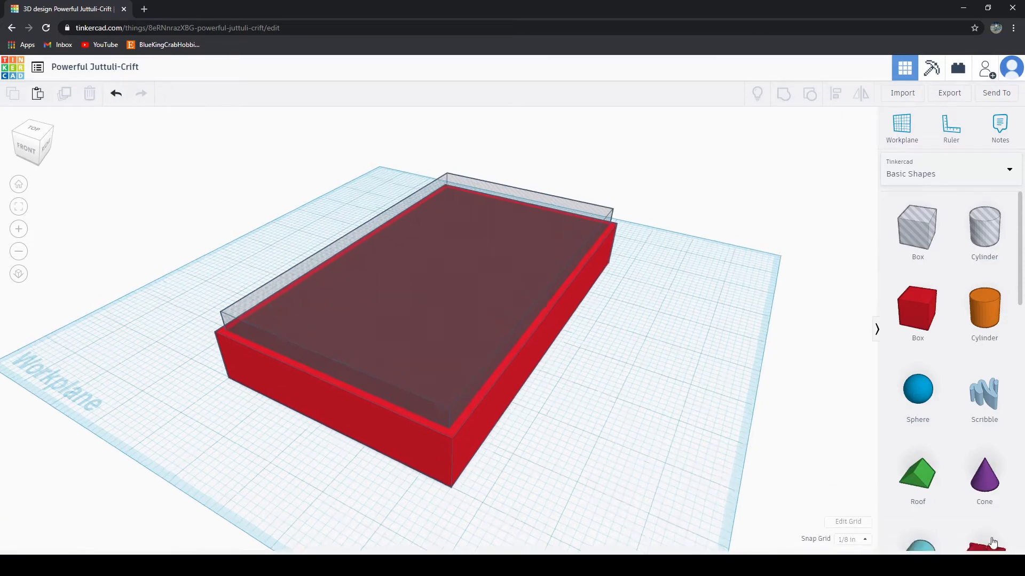
Step: Start a new blank design from the list of designs
{"action": "right_click_drag", "start_coordinate": [661, 470], "coordinate": [421, 275]}
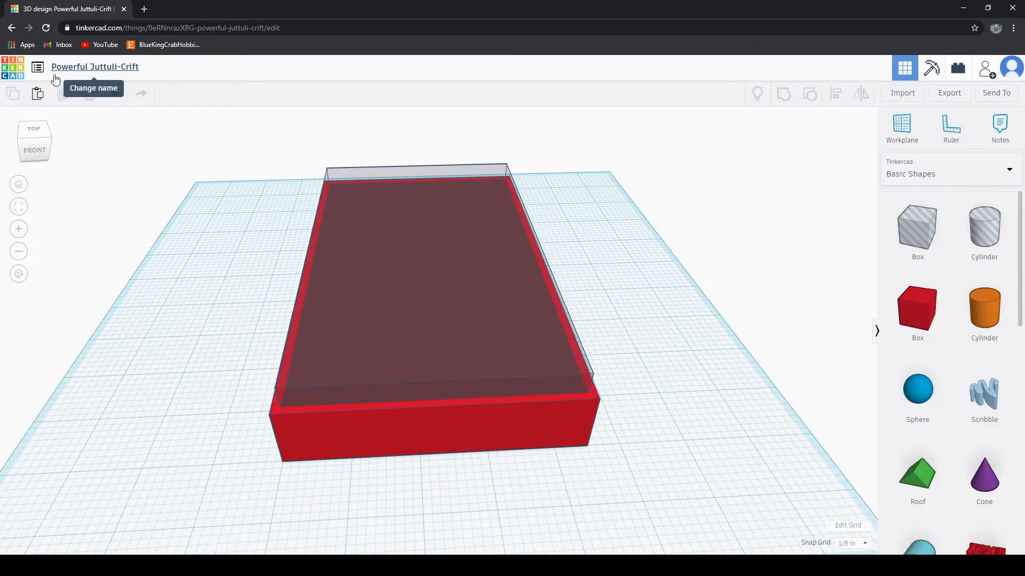
{"action": "left_click", "coordinate": [37, 69]}
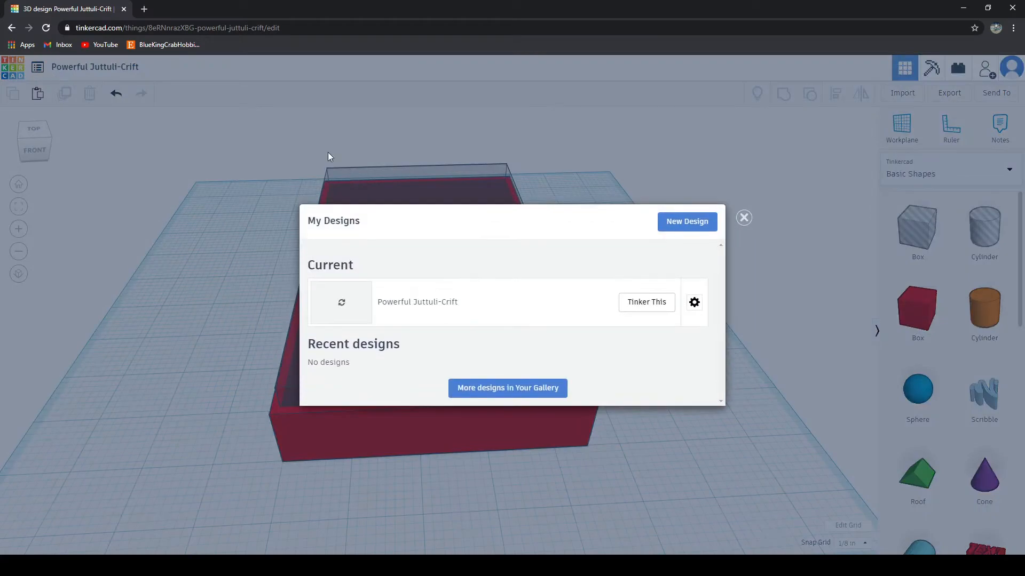
{"action": "left_click", "coordinate": [686, 221]}
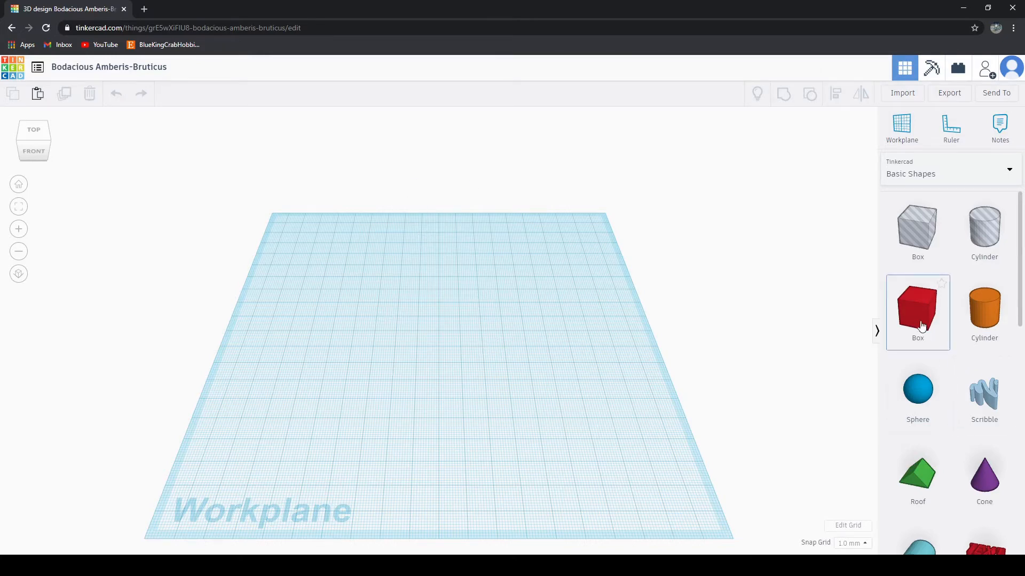
Step: Clear the trial box from the workplane and set the grid to inches, 12 wide and 12 long
{"action": "left_click_drag", "start_coordinate": [921, 326], "coordinate": [752, 382]}
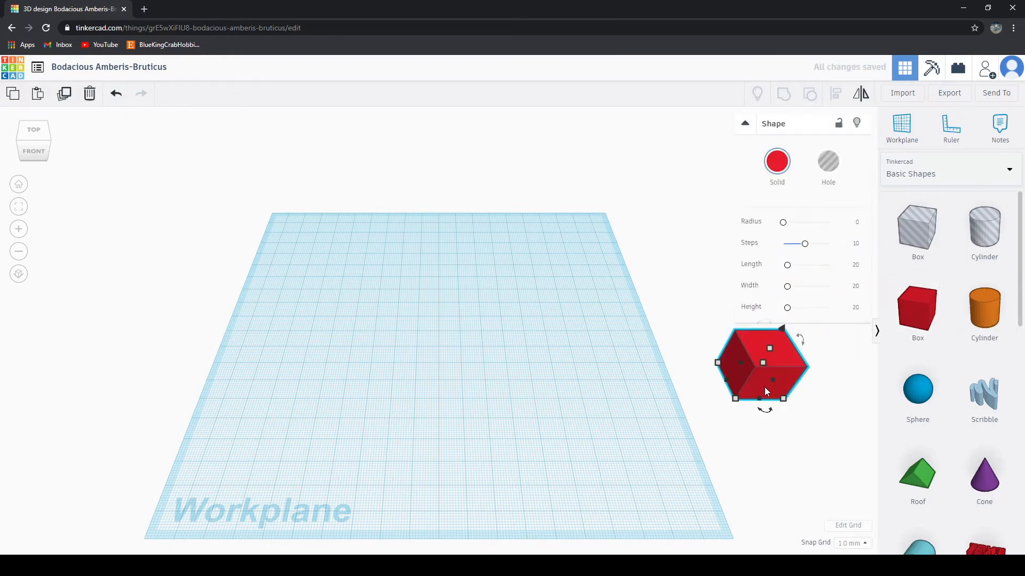
{"action": "key", "text": "Delete"}
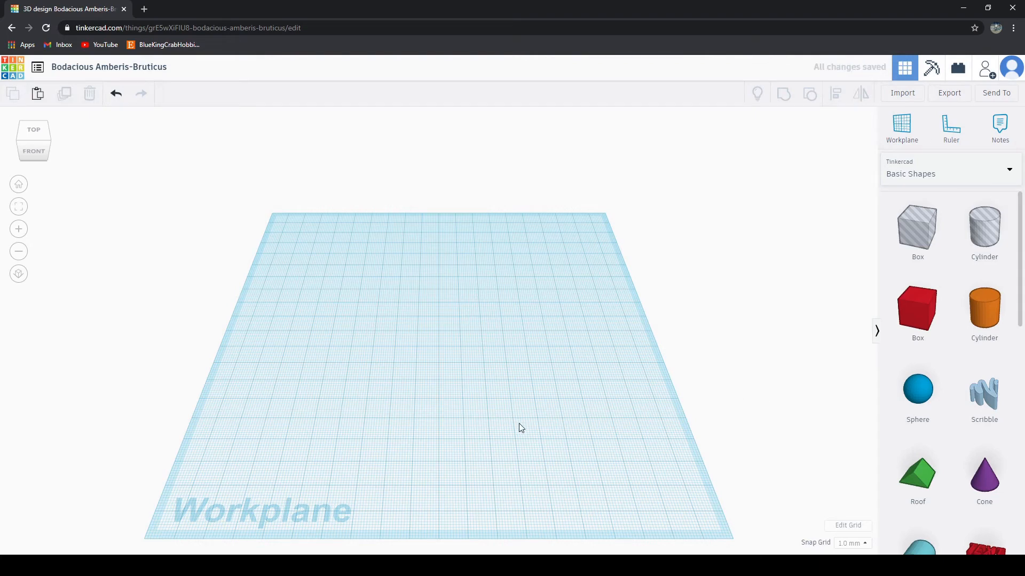
{"action": "left_click", "coordinate": [848, 525]}
{"action": "left_click", "coordinate": [494, 274]}
{"action": "left_click", "coordinate": [465, 306]}
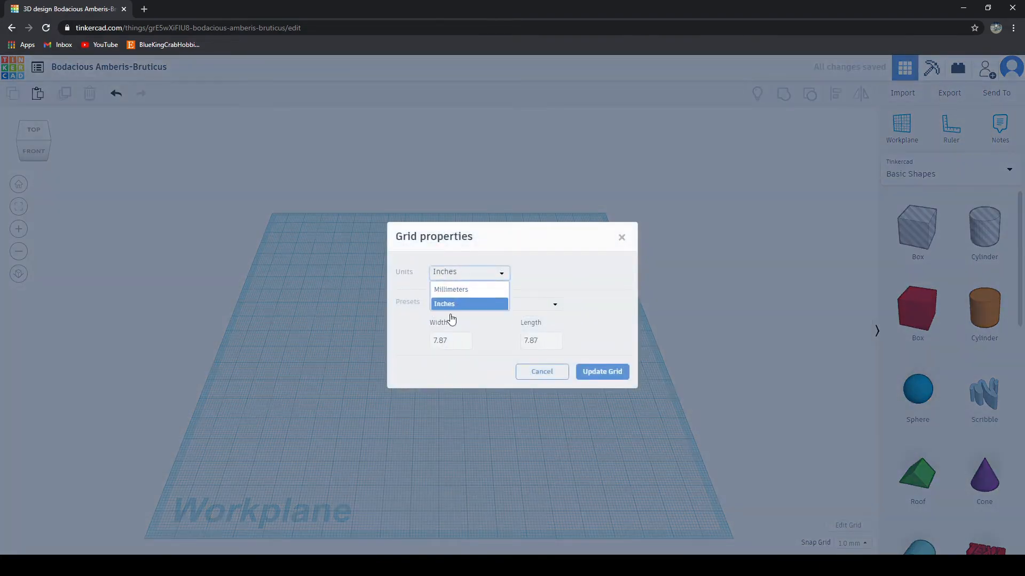
{"action": "left_click", "coordinate": [436, 346]}
{"action": "type", "text": "12"}
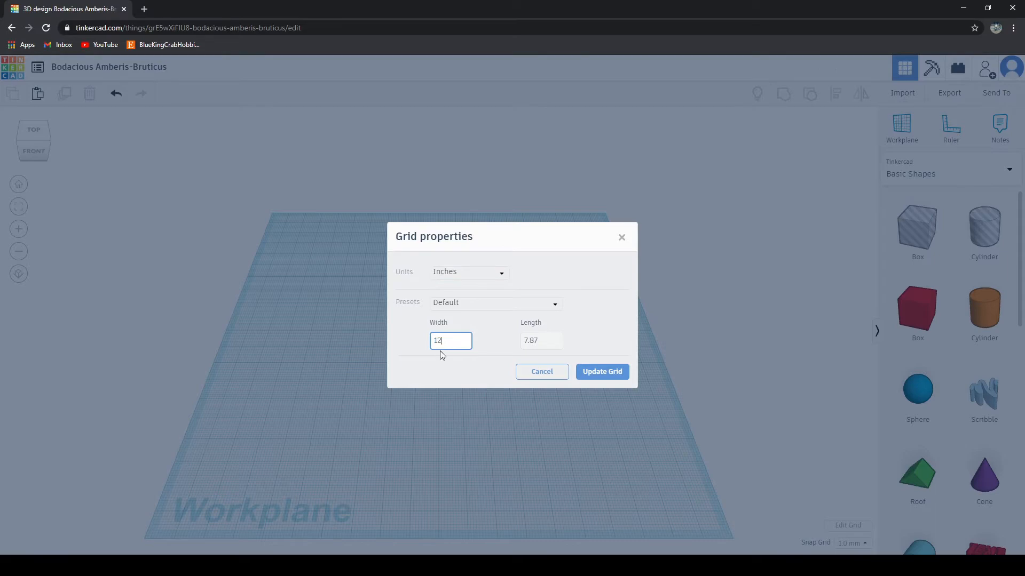
{"action": "key", "text": "Tab"}
{"action": "type", "text": "12"}
{"action": "left_click", "coordinate": [608, 373]}
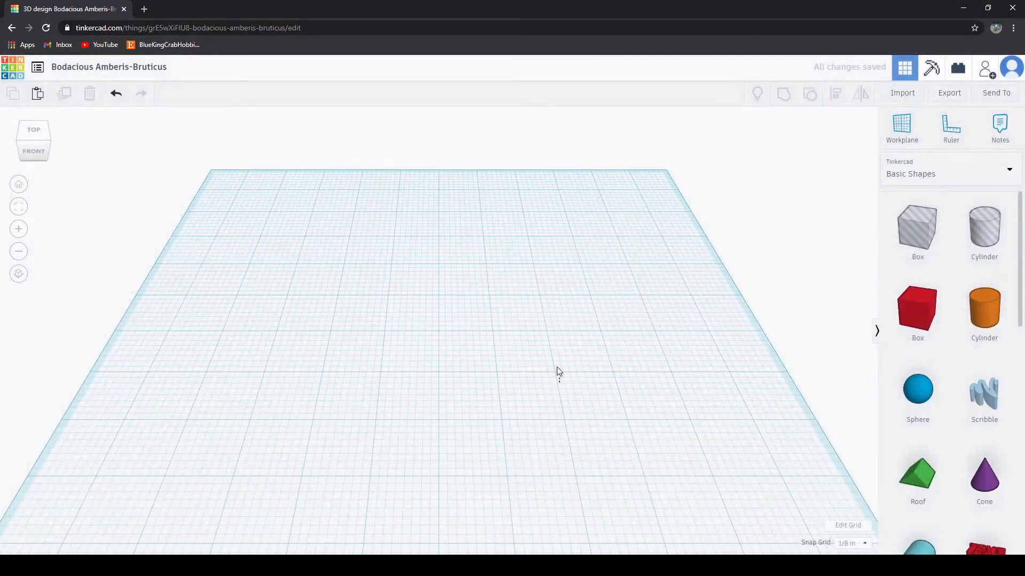
Step: Place a red box near the middle of the workplane and move it 1 inch left and 2 inches toward the front
{"action": "middle_click_drag", "start_coordinate": [525, 406], "coordinate": [522, 341]}
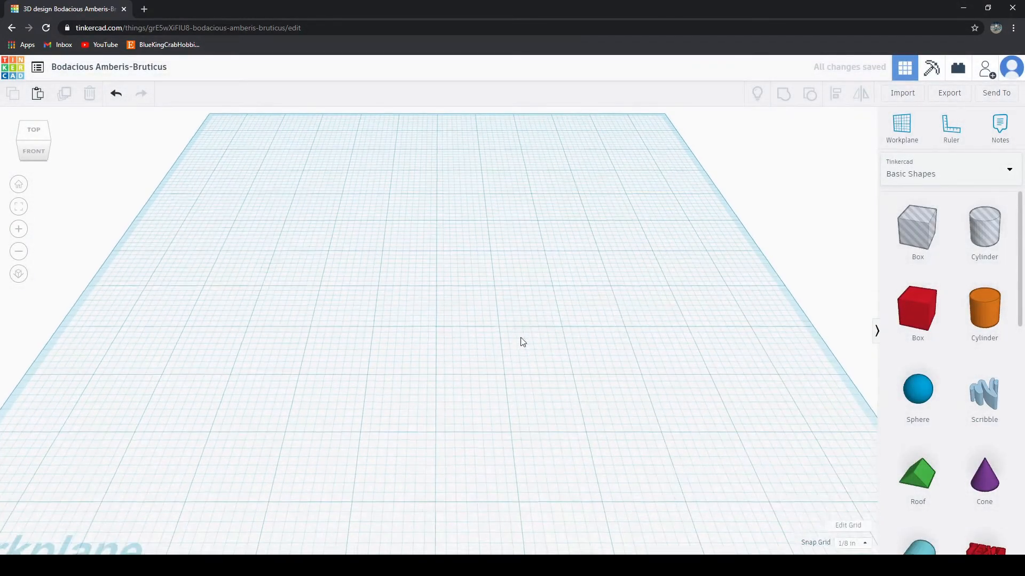
{"action": "left_click_drag", "start_coordinate": [922, 315], "coordinate": [465, 308]}
{"action": "left_click", "coordinate": [596, 414]}
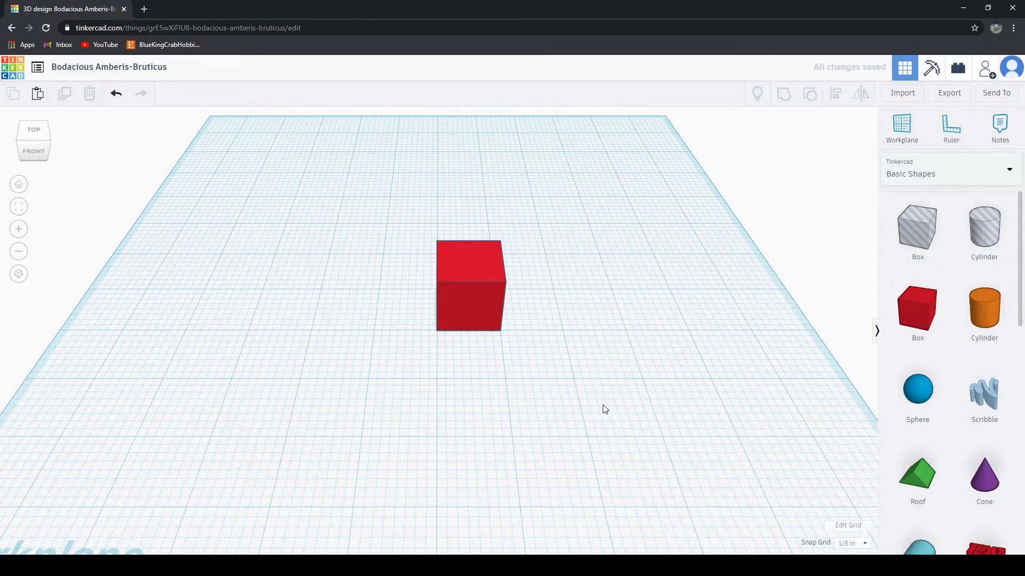
{"action": "scroll", "coordinate": [528, 336], "scroll_direction": "up", "scroll_amount": 3}
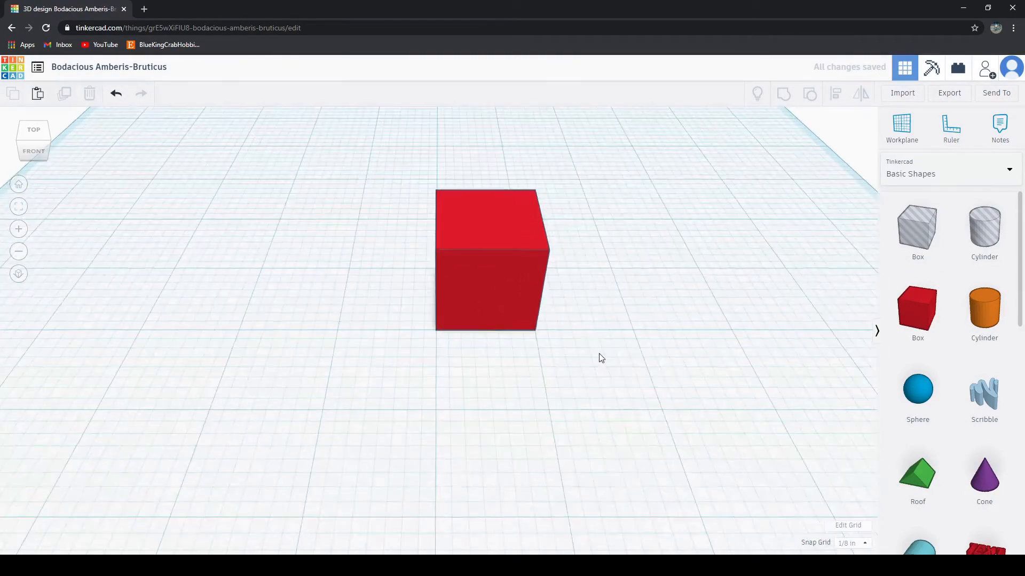
{"action": "scroll", "coordinate": [565, 336], "scroll_direction": "down", "scroll_amount": 5}
{"action": "left_click_drag", "start_coordinate": [462, 313], "coordinate": [414, 386]}
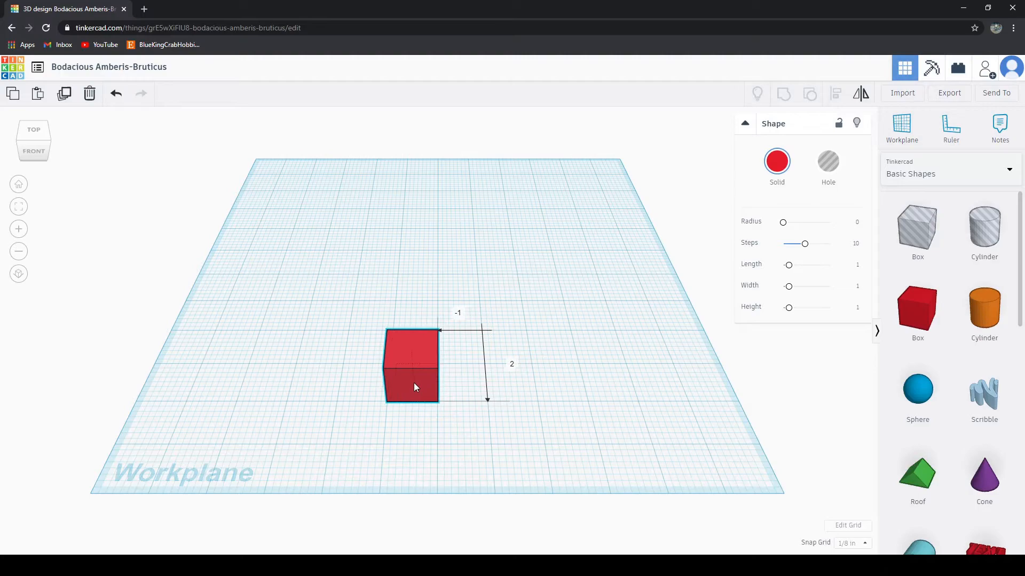
{"action": "left_click", "coordinate": [453, 451]}
{"action": "scroll", "coordinate": [446, 446], "scroll_direction": "up", "scroll_amount": 3}
{"action": "scroll", "coordinate": [444, 444], "scroll_direction": "up", "scroll_amount": 2}
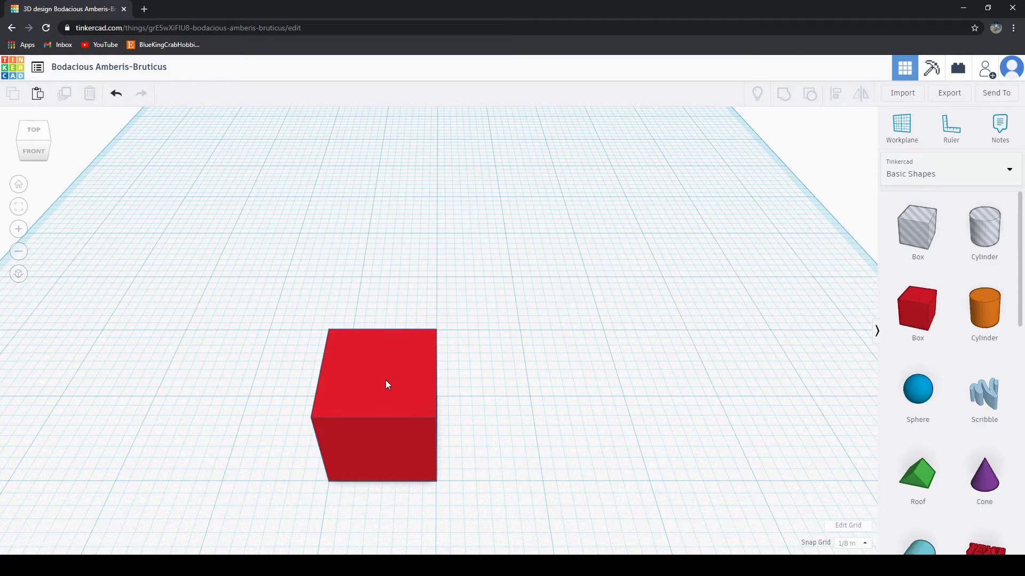
Step: Stretch the red box sideways to 7½ inches and shift it 1 inch left
{"action": "left_click", "coordinate": [417, 419]}
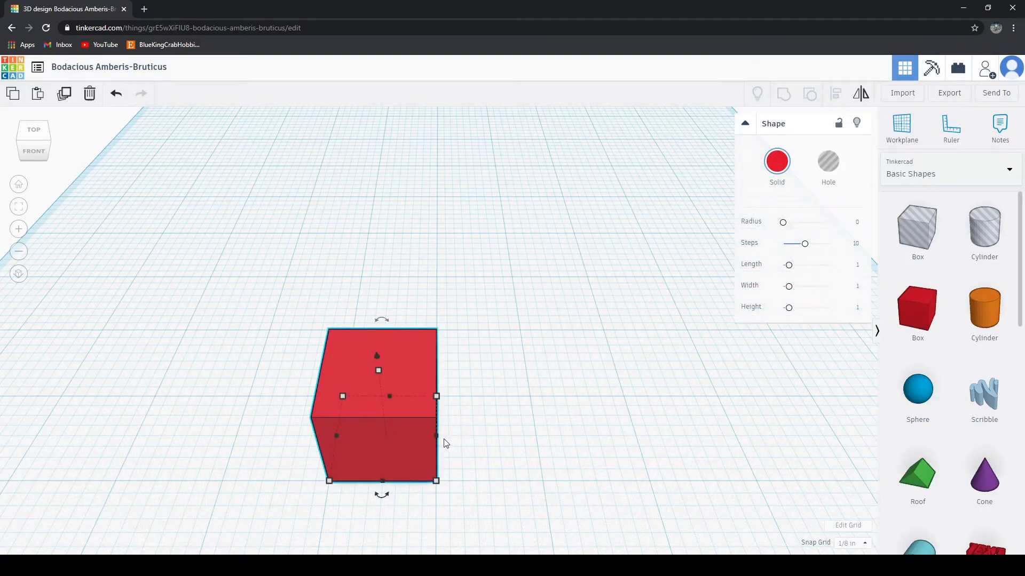
{"action": "left_click_drag", "start_coordinate": [445, 440], "coordinate": [842, 443]}
{"action": "left_click_drag", "start_coordinate": [336, 437], "coordinate": [149, 408]}
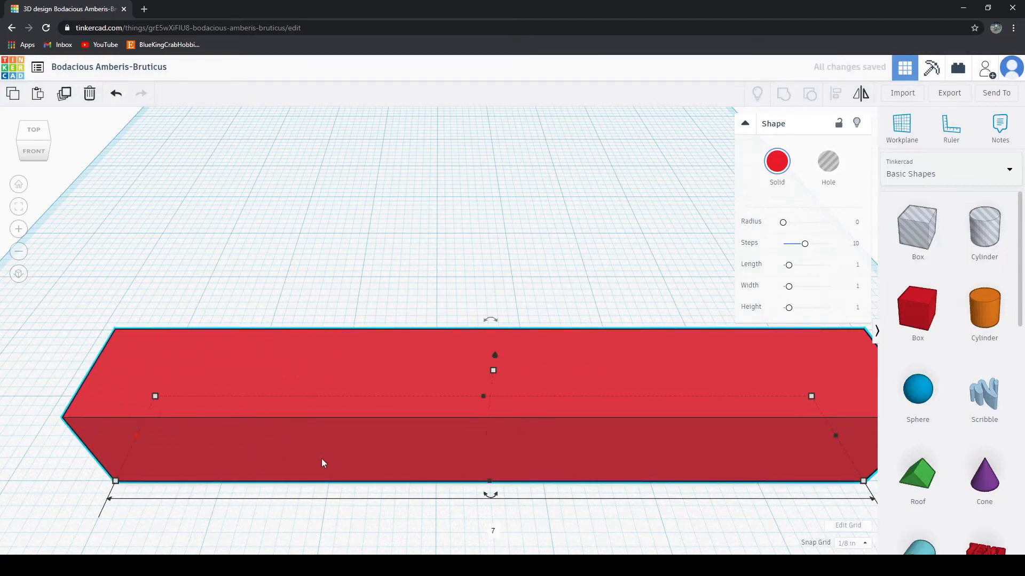
{"action": "scroll", "coordinate": [437, 469], "scroll_direction": "down", "scroll_amount": 4}
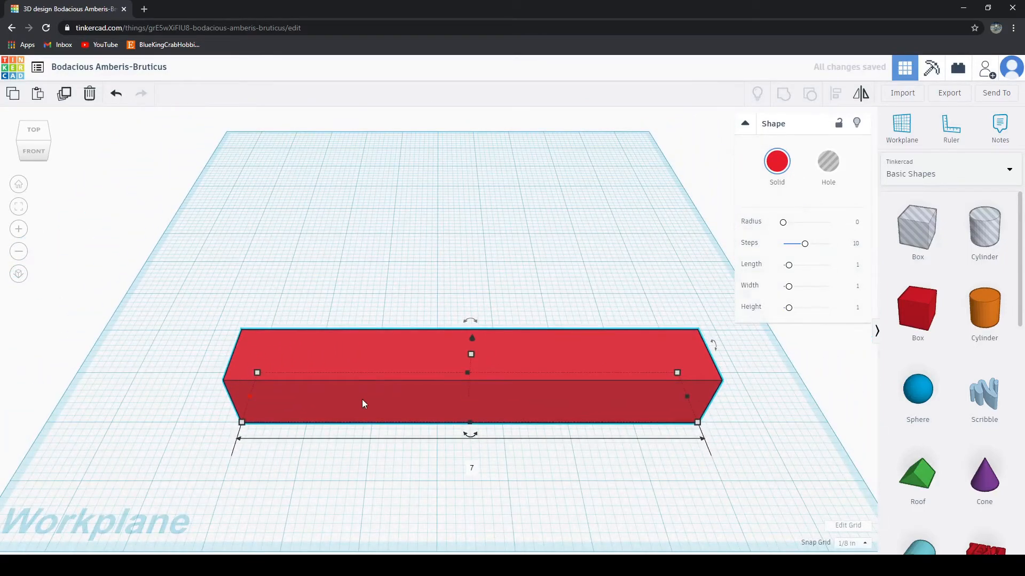
{"action": "left_click_drag", "start_coordinate": [363, 404], "coordinate": [292, 405]}
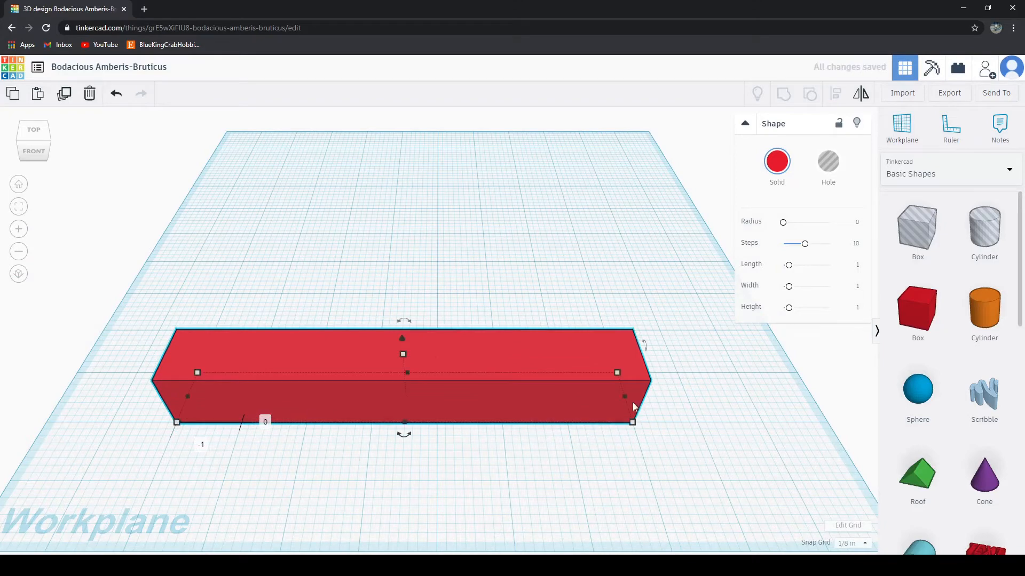
{"action": "left_click_drag", "start_coordinate": [626, 398], "coordinate": [660, 408]}
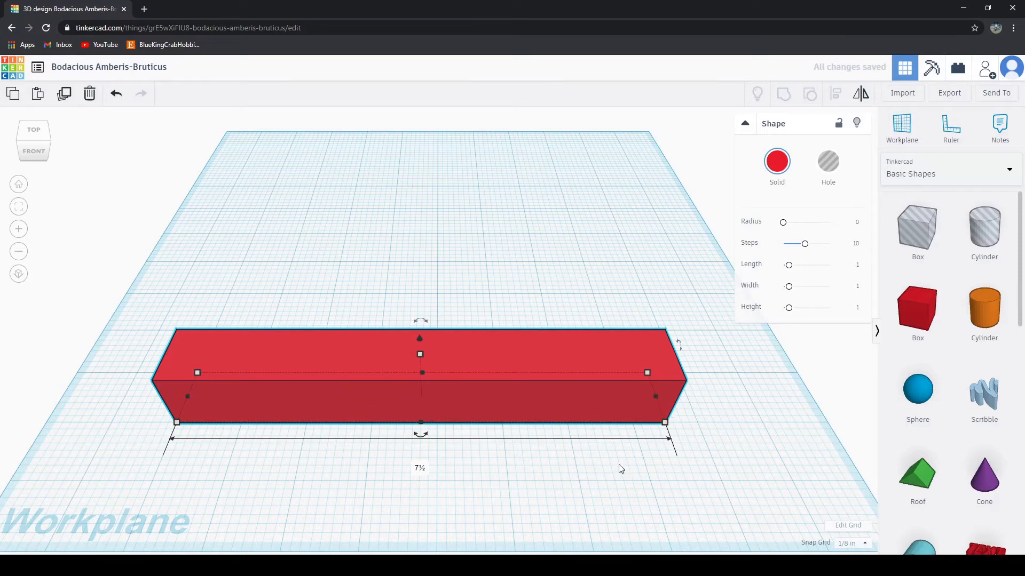
Step: Move the red bar close to the front edge of the workplane and shift it 1 inch left
{"action": "left_click_drag", "start_coordinate": [476, 356], "coordinate": [561, 403]}
{"action": "left_click", "coordinate": [544, 511]}
{"action": "right_click_drag", "start_coordinate": [544, 511], "coordinate": [548, 410]}
{"action": "left_click_drag", "start_coordinate": [506, 371], "coordinate": [457, 392]}
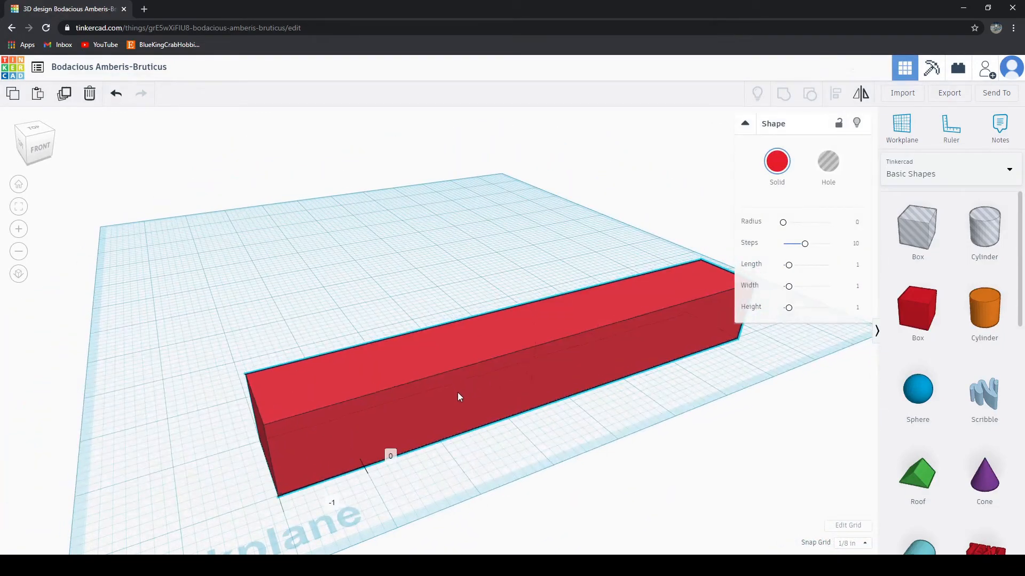
{"action": "left_click", "coordinate": [613, 446]}
Step: Extend the red bar toward the back of the workplane until it is 9 inches deep
{"action": "right_click_drag", "start_coordinate": [613, 446], "coordinate": [389, 144]}
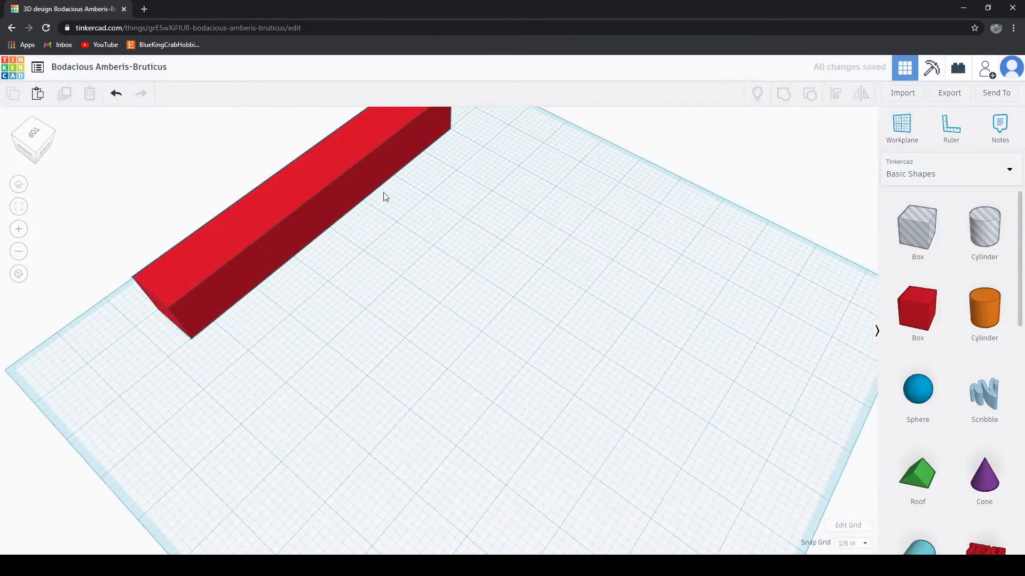
{"action": "left_click", "coordinate": [335, 191]}
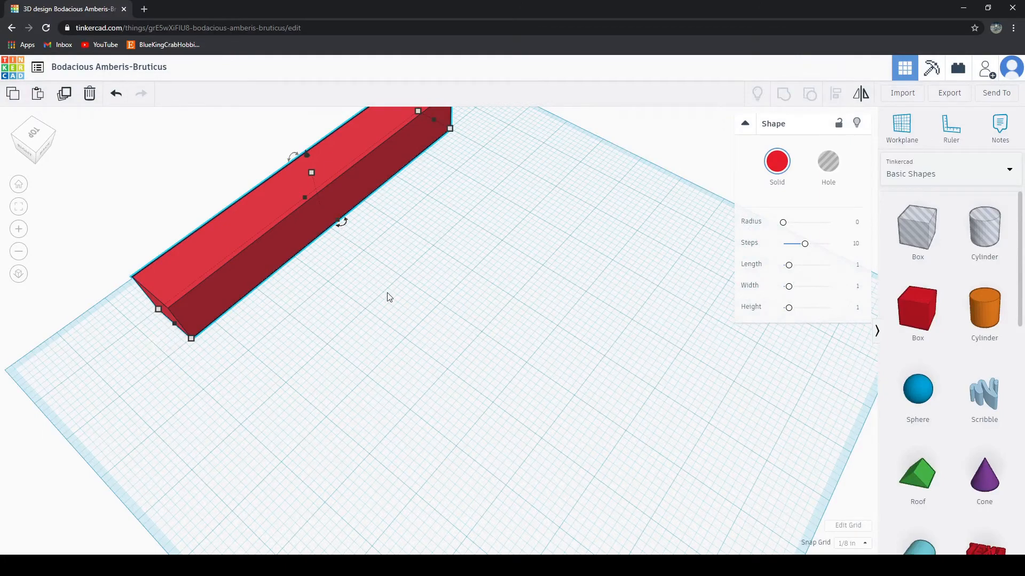
{"action": "right_click_drag", "start_coordinate": [389, 297], "coordinate": [301, 258]}
{"action": "left_click_drag", "start_coordinate": [302, 256], "coordinate": [688, 302]}
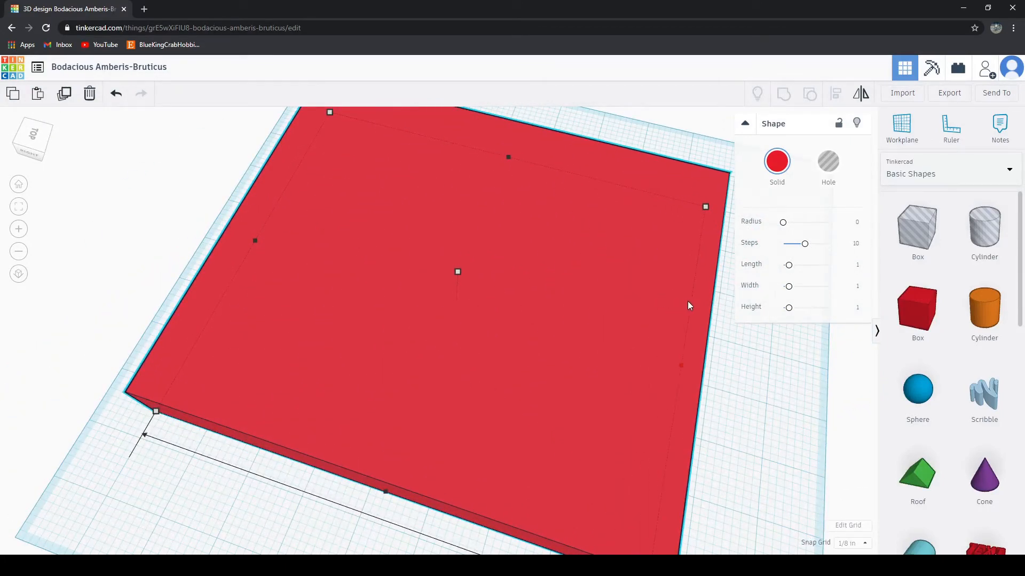
{"action": "right_click_drag", "start_coordinate": [772, 408], "coordinate": [734, 363]}
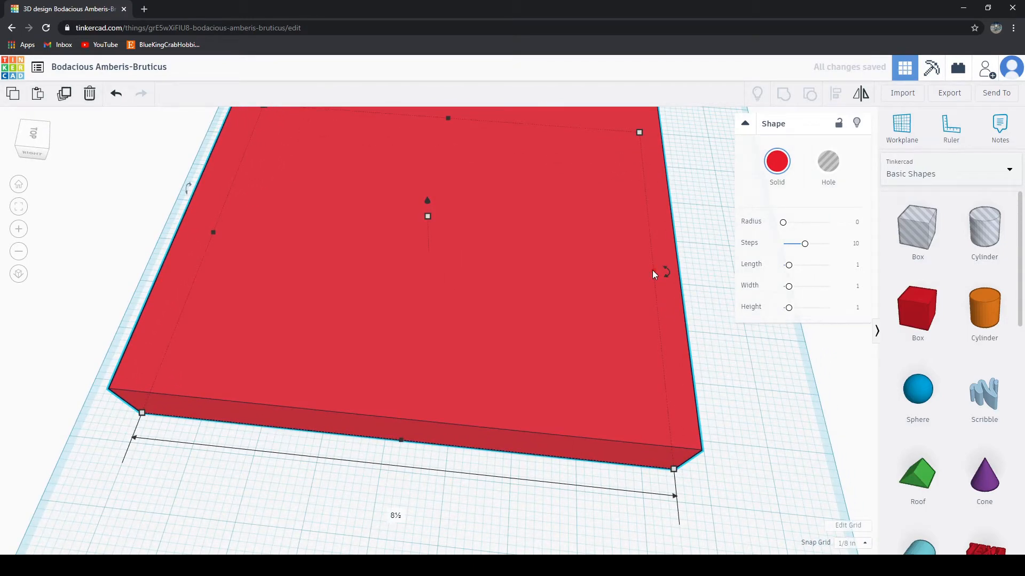
{"action": "left_click_drag", "start_coordinate": [653, 270], "coordinate": [677, 278]}
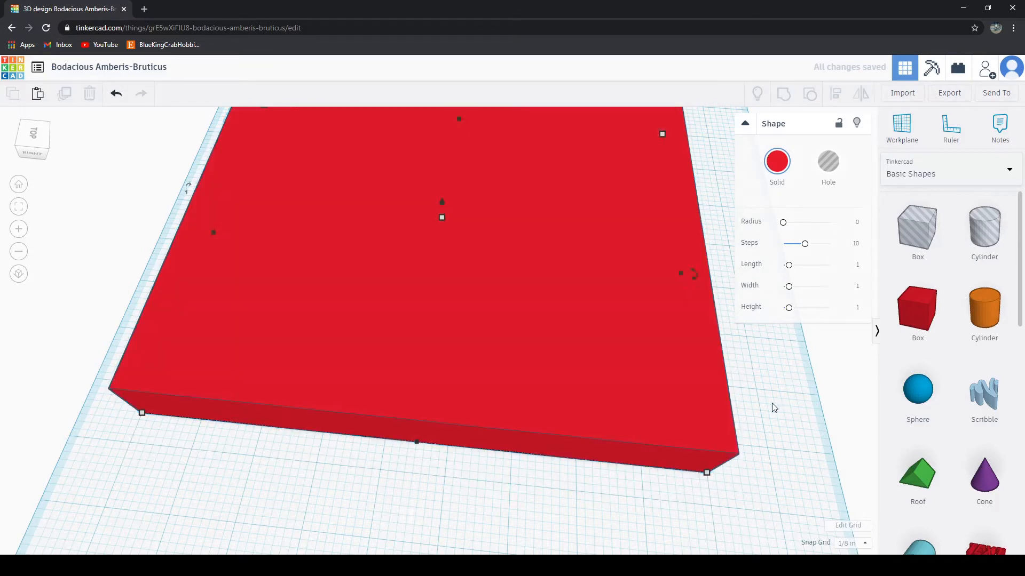
{"action": "left_click", "coordinate": [773, 407]}
Step: Lower the red block's height to make it a thin slab and check it from the side
{"action": "right_click_drag", "start_coordinate": [485, 503], "coordinate": [547, 347]}
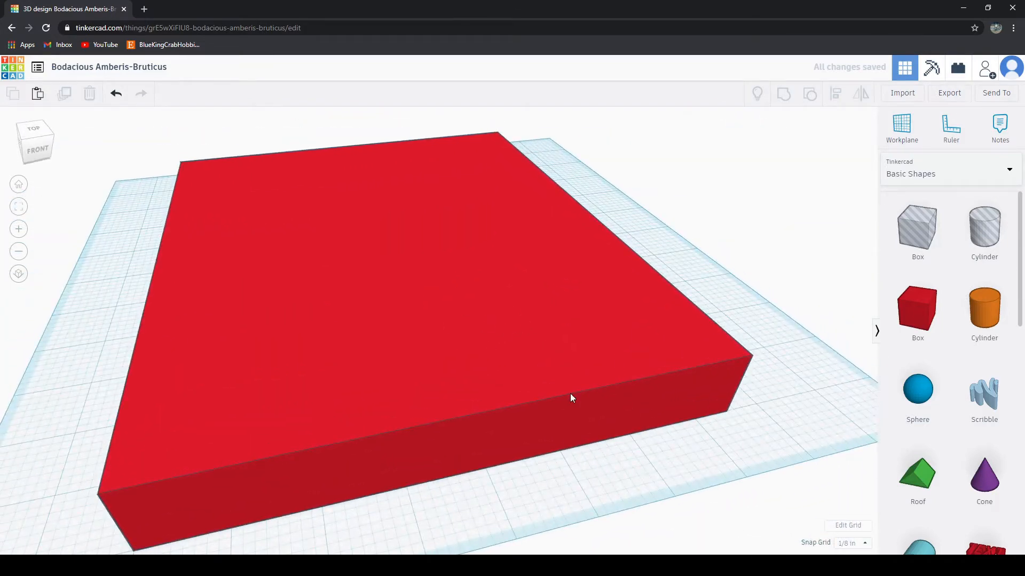
{"action": "right_click_drag", "start_coordinate": [654, 407], "coordinate": [453, 300]}
{"action": "left_click", "coordinate": [409, 216]}
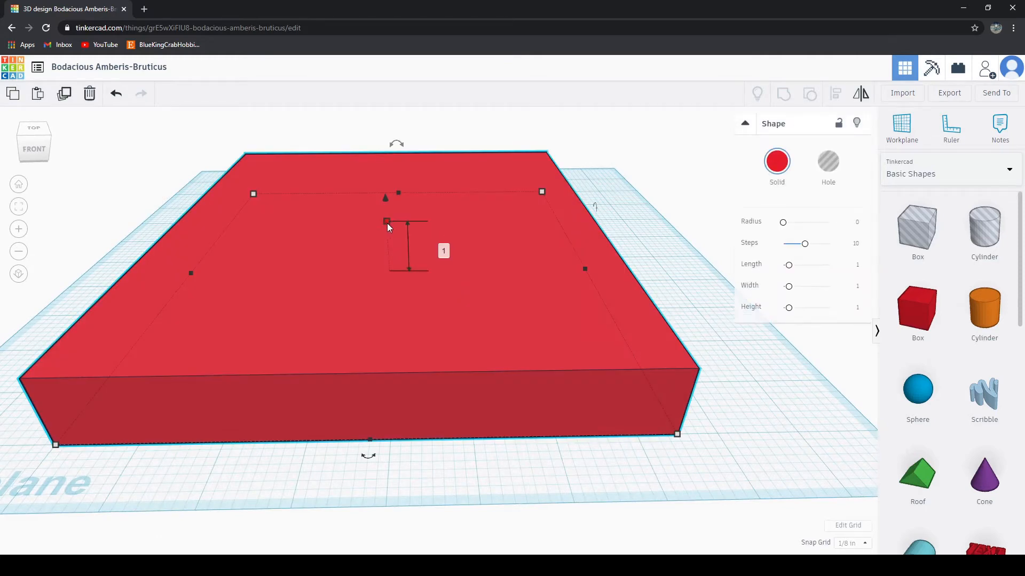
{"action": "left_click_drag", "start_coordinate": [386, 223], "coordinate": [387, 267]}
{"action": "left_click", "coordinate": [715, 418]}
{"action": "right_click_drag", "start_coordinate": [716, 418], "coordinate": [706, 391]}
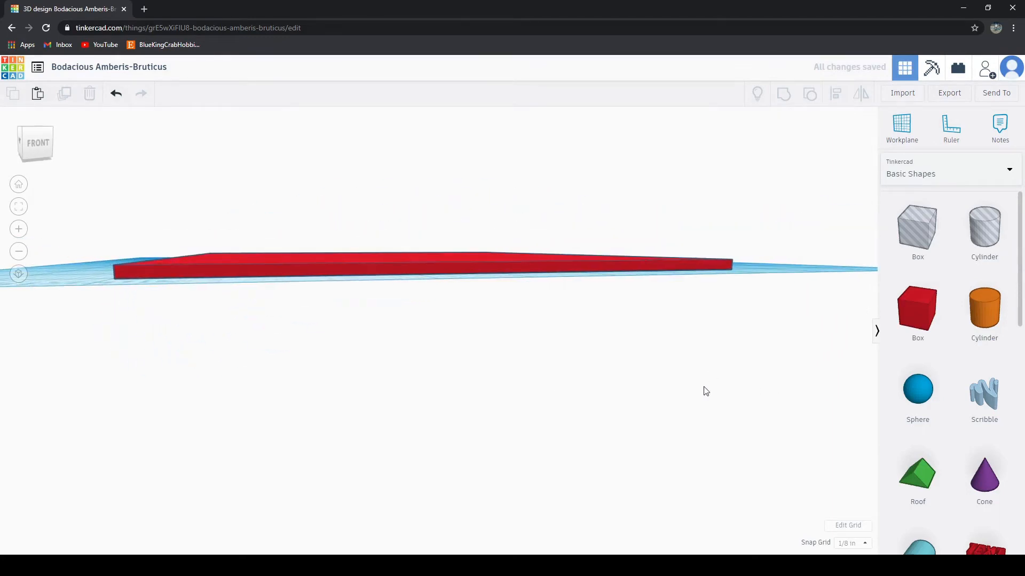
Step: Shift the thin red slab 1 inch right on the workplane and check its placement from above
{"action": "right_click_drag", "start_coordinate": [401, 351], "coordinate": [402, 291]}
{"action": "mouse_move", "coordinate": [401, 291]}
{"action": "left_mouse_down"}
{"action": "mouse_move", "coordinate": [414, 283]}
{"action": "mouse_move", "coordinate": [403, 272]}
{"action": "mouse_move", "coordinate": [441, 302]}
{"action": "mouse_move", "coordinate": [411, 279]}
{"action": "left_mouse_up"}
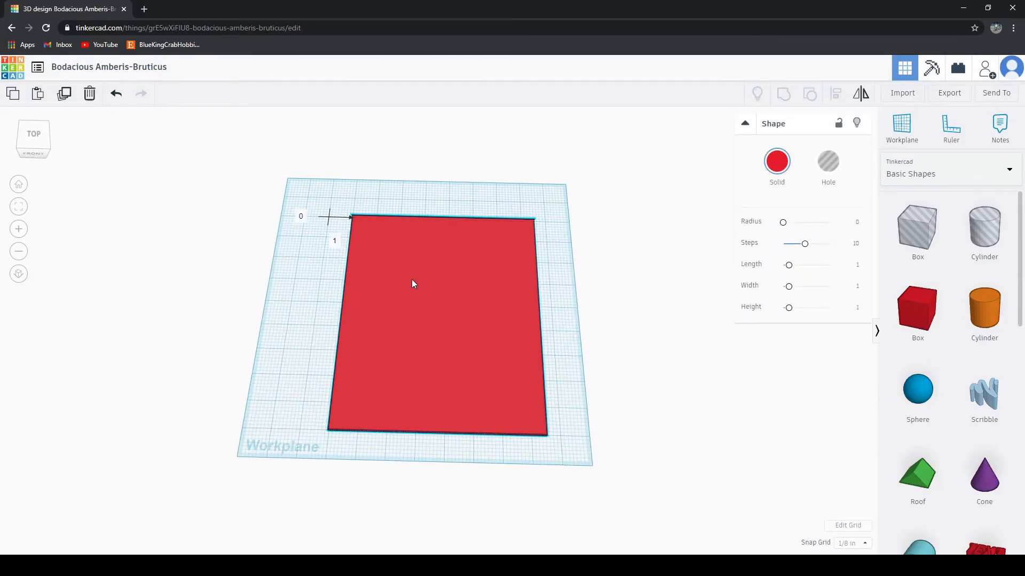
{"action": "scroll", "coordinate": [447, 339], "scroll_direction": "up", "scroll_amount": 3}
{"action": "right_click_drag", "start_coordinate": [203, 287], "coordinate": [299, 367]}
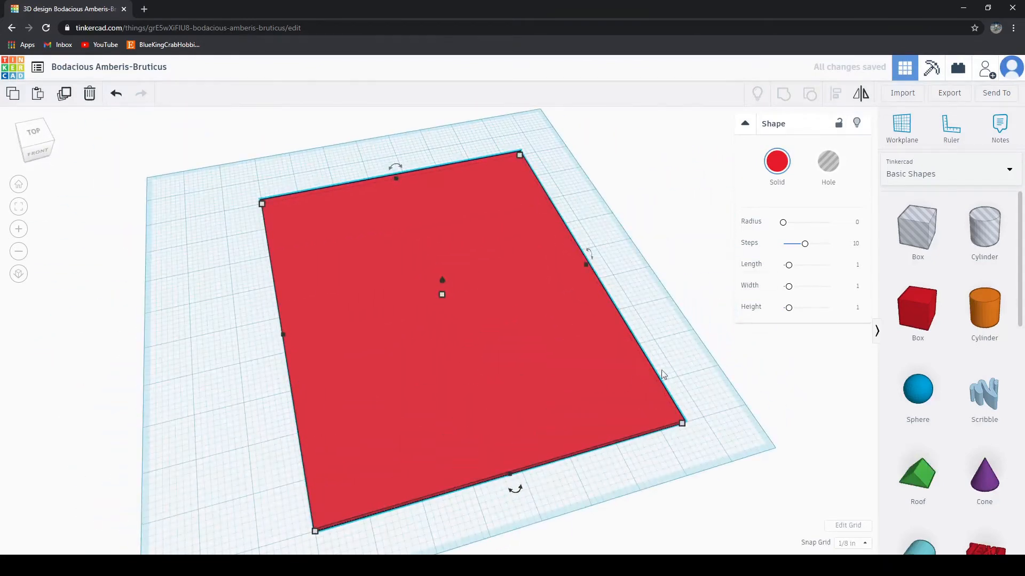
{"action": "right_click_drag", "start_coordinate": [664, 375], "coordinate": [643, 419]}
{"action": "left_click", "coordinate": [651, 395]}
{"action": "scroll", "coordinate": [649, 421], "scroll_direction": "down", "scroll_amount": 5}
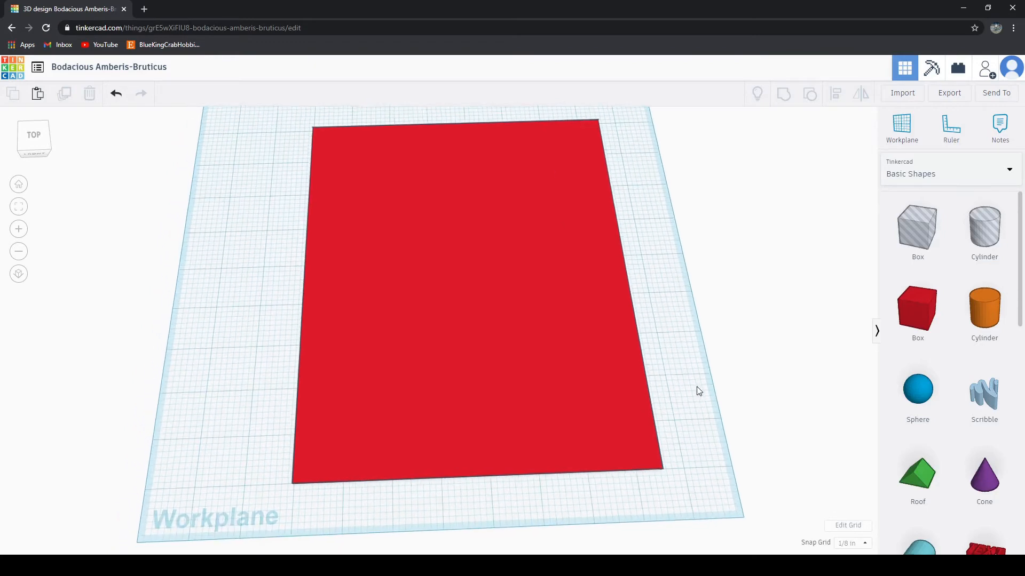
{"action": "scroll", "coordinate": [618, 418], "scroll_direction": "up", "scroll_amount": 2}
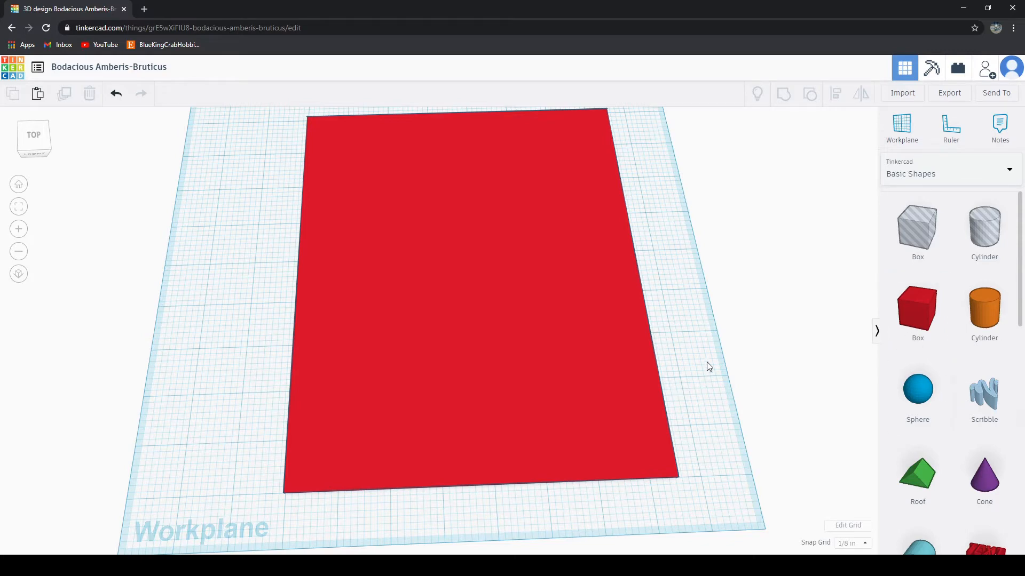
Step: Place a second red box on the workplane beside the slab's front-left corner
{"action": "middle_click_drag", "start_coordinate": [708, 367], "coordinate": [711, 325]}
{"action": "left_click_drag", "start_coordinate": [902, 315], "coordinate": [213, 427]}
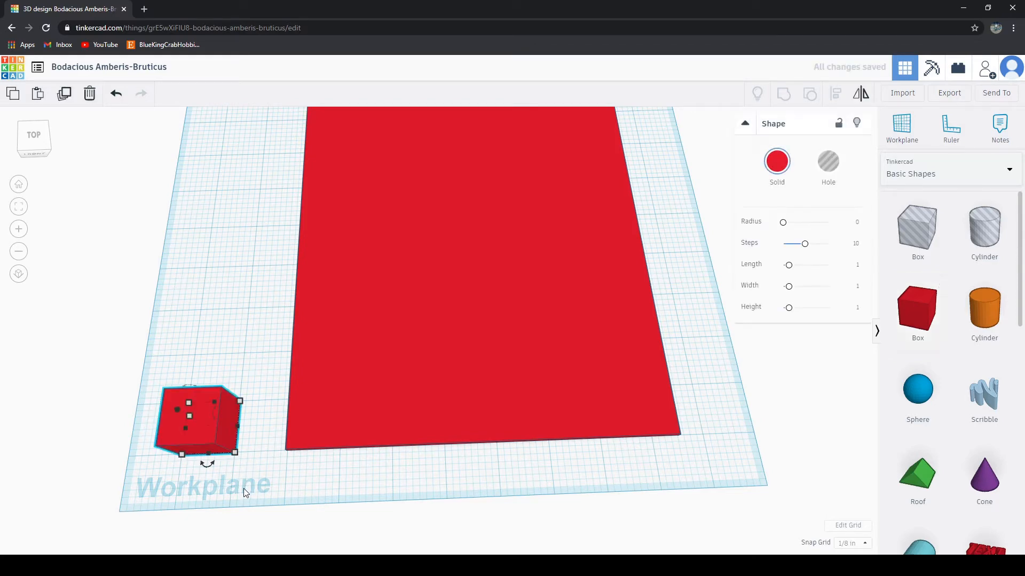
{"action": "left_click", "coordinate": [264, 503]}
{"action": "right_click_drag", "start_coordinate": [264, 503], "coordinate": [464, 354]}
{"action": "scroll", "coordinate": [315, 442], "scroll_direction": "up", "scroll_amount": 4}
{"action": "scroll", "coordinate": [493, 388], "scroll_direction": "up", "scroll_amount": 3}
{"action": "scroll", "coordinate": [491, 386], "scroll_direction": "down", "scroll_amount": 4}
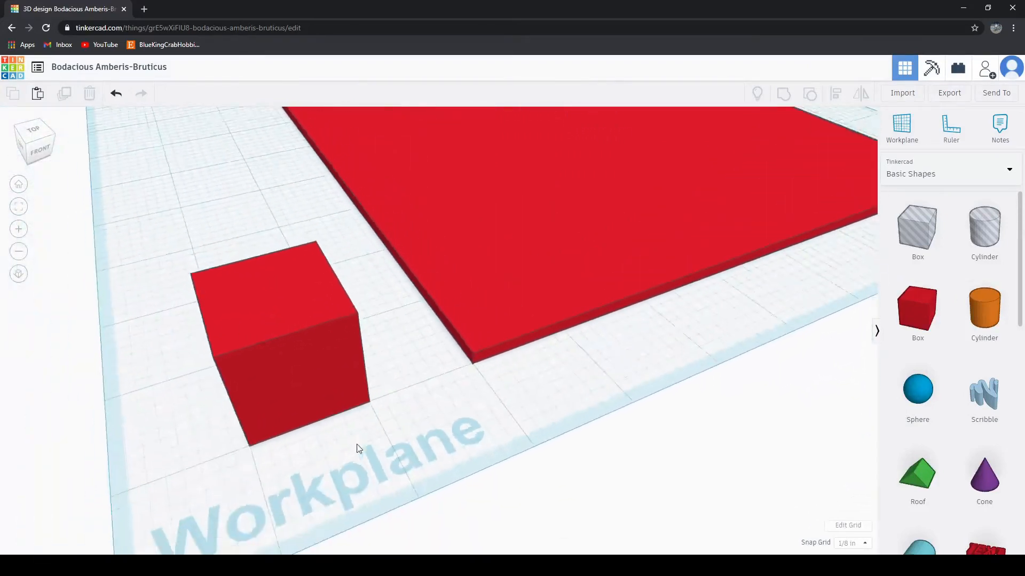
Step: Change the small box's solid colour to blue
{"action": "right_click_drag", "start_coordinate": [357, 446], "coordinate": [304, 442]}
{"action": "left_click", "coordinate": [235, 364]}
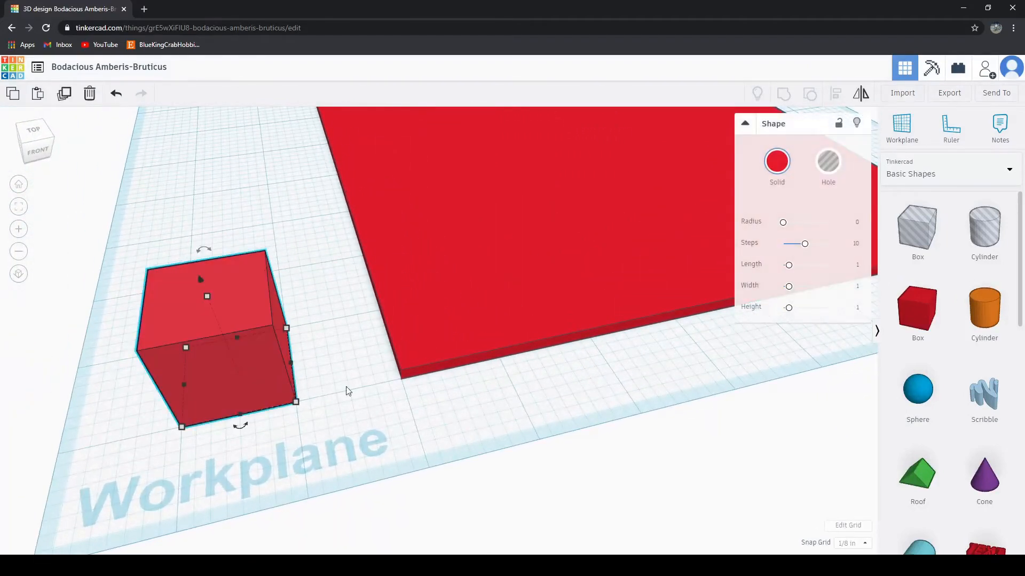
{"action": "left_click", "coordinate": [762, 156]}
{"action": "left_click", "coordinate": [861, 278]}
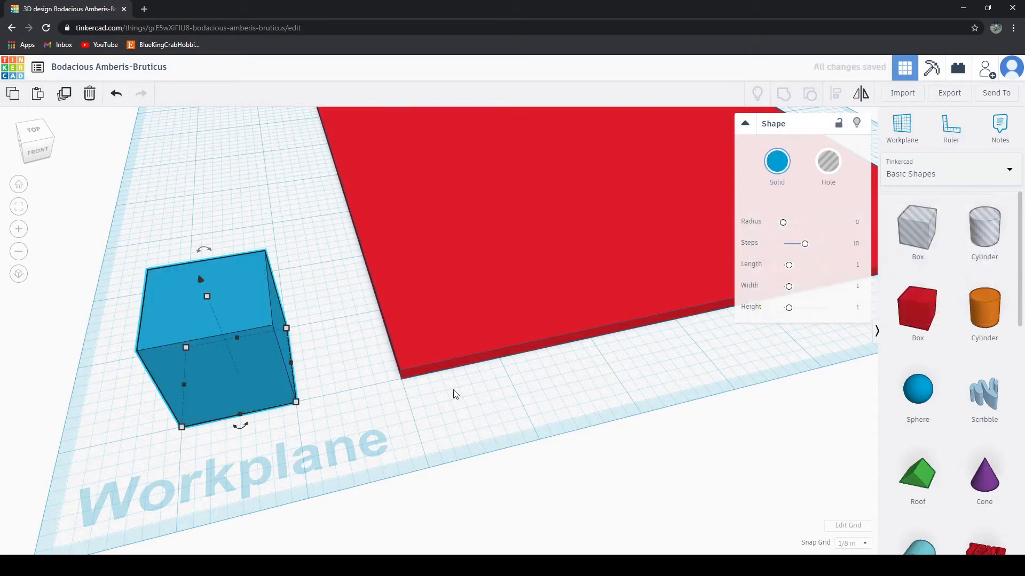
Step: Shrink the blue box's footprint to 1/4 by 1/4 inch
{"action": "right_click_drag", "start_coordinate": [274, 445], "coordinate": [373, 413]}
{"action": "left_click_drag", "start_coordinate": [387, 413], "coordinate": [314, 364]}
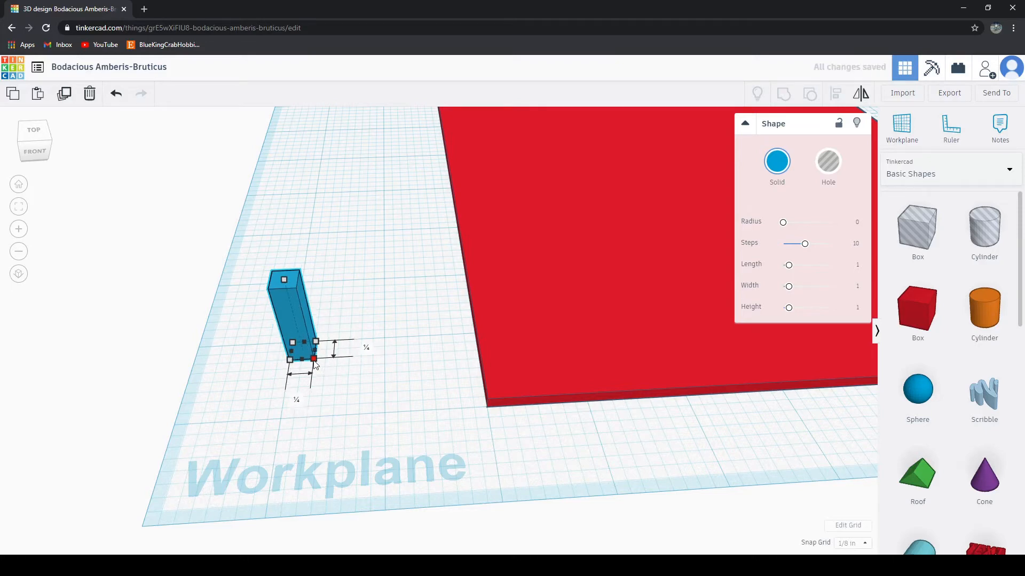
{"action": "left_click", "coordinate": [329, 401]}
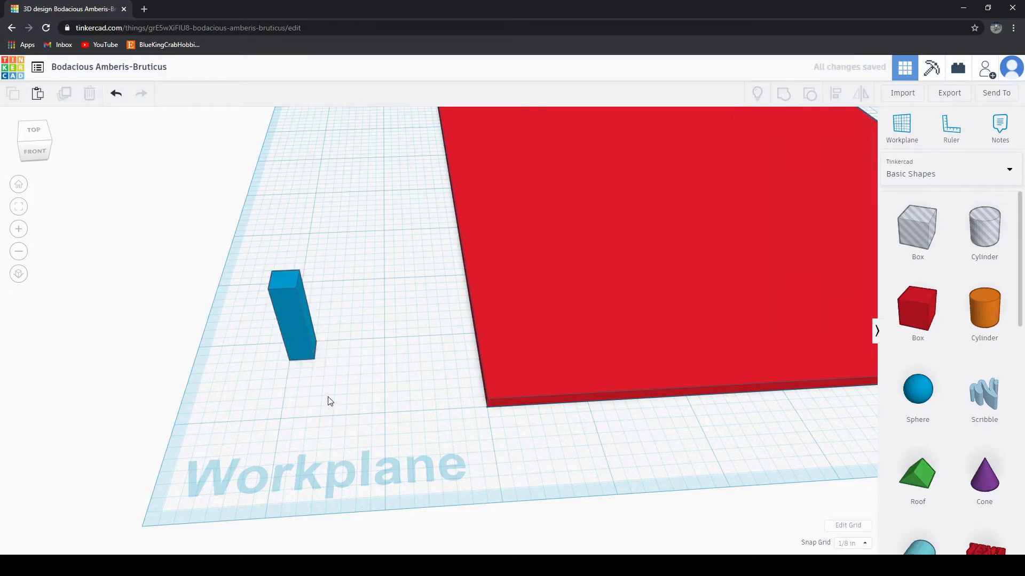
{"action": "left_click", "coordinate": [305, 355]}
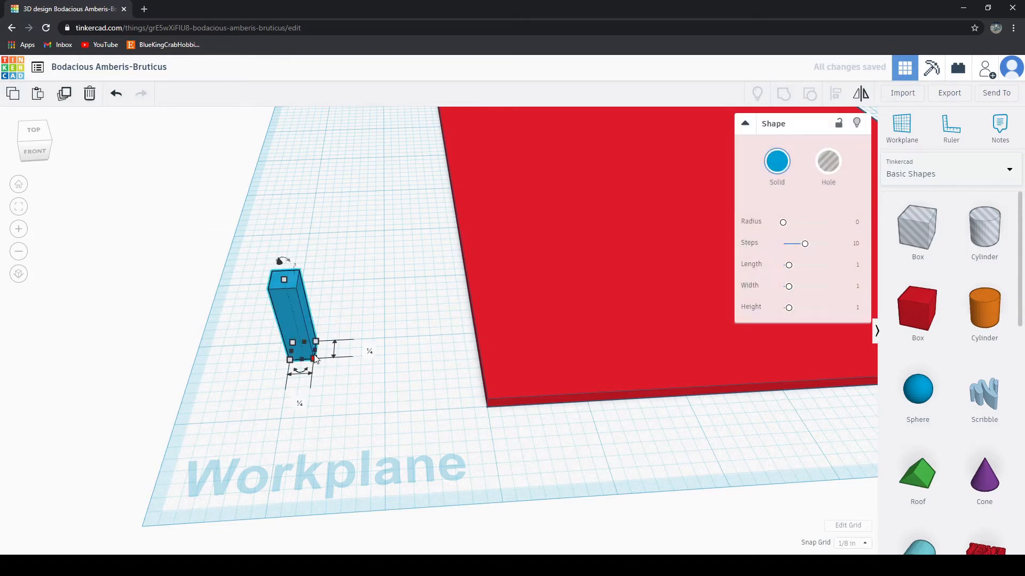
{"action": "mouse_move", "coordinate": [315, 360]}
{"action": "left_mouse_down"}
{"action": "mouse_move", "coordinate": [326, 368]}
{"action": "mouse_move", "coordinate": [297, 352]}
{"action": "left_mouse_up"}
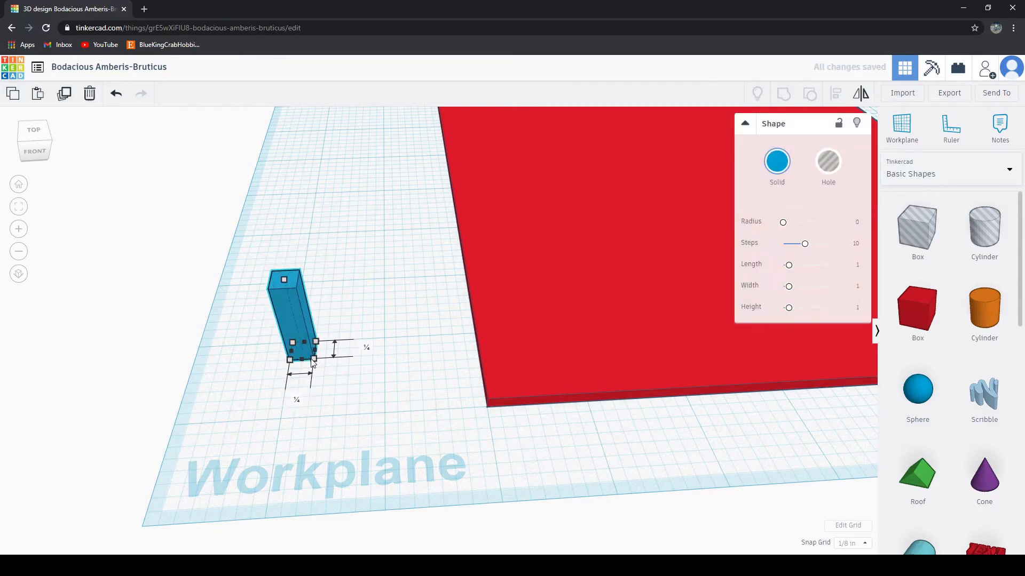
Step: Move the blue post forward on the workplane and lower its height to 1/4 inch to make a small cube
{"action": "scroll", "coordinate": [359, 403], "scroll_direction": "up", "scroll_amount": 5}
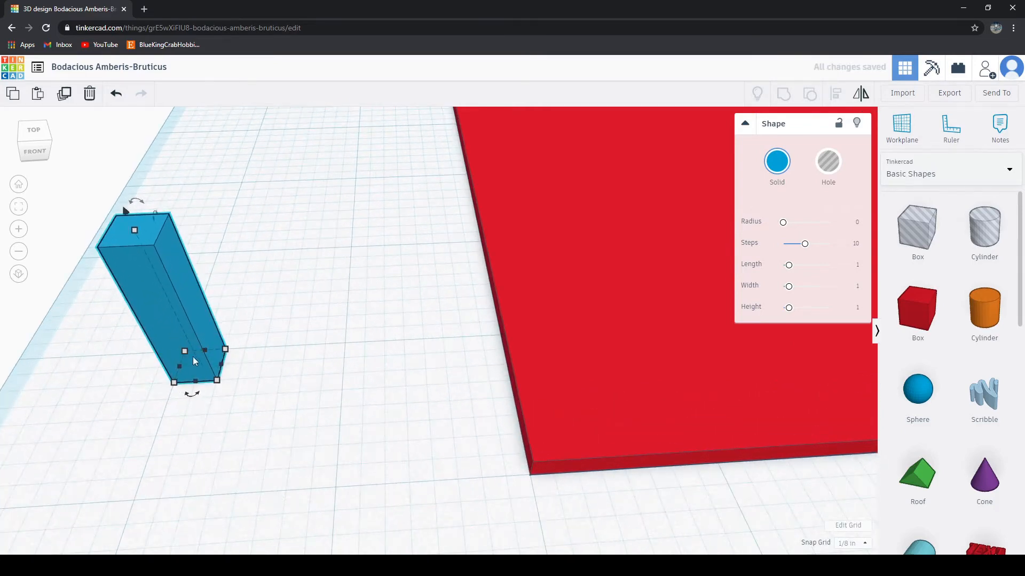
{"action": "left_click_drag", "start_coordinate": [193, 356], "coordinate": [370, 431]}
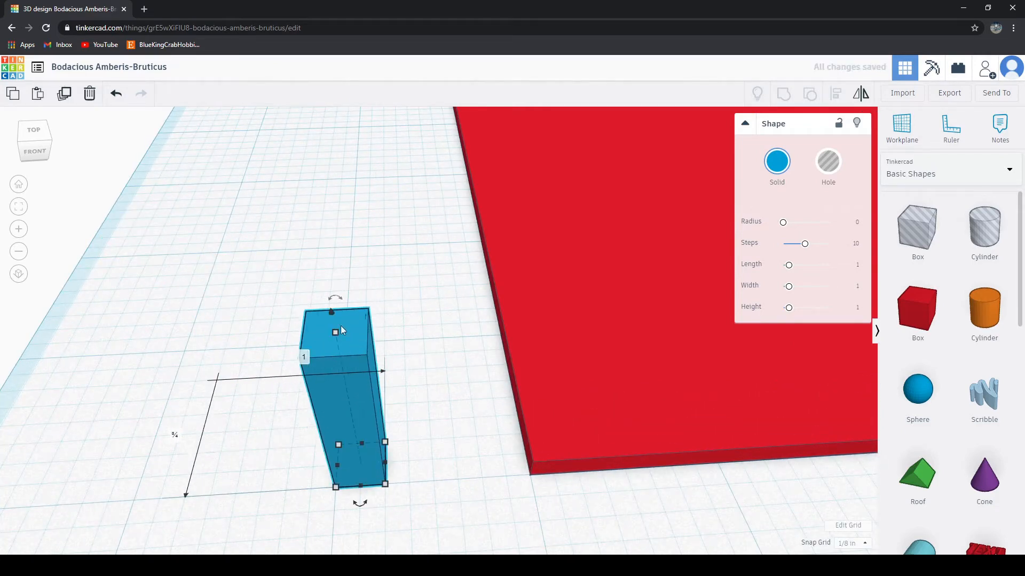
{"action": "left_click_drag", "start_coordinate": [334, 336], "coordinate": [355, 432]}
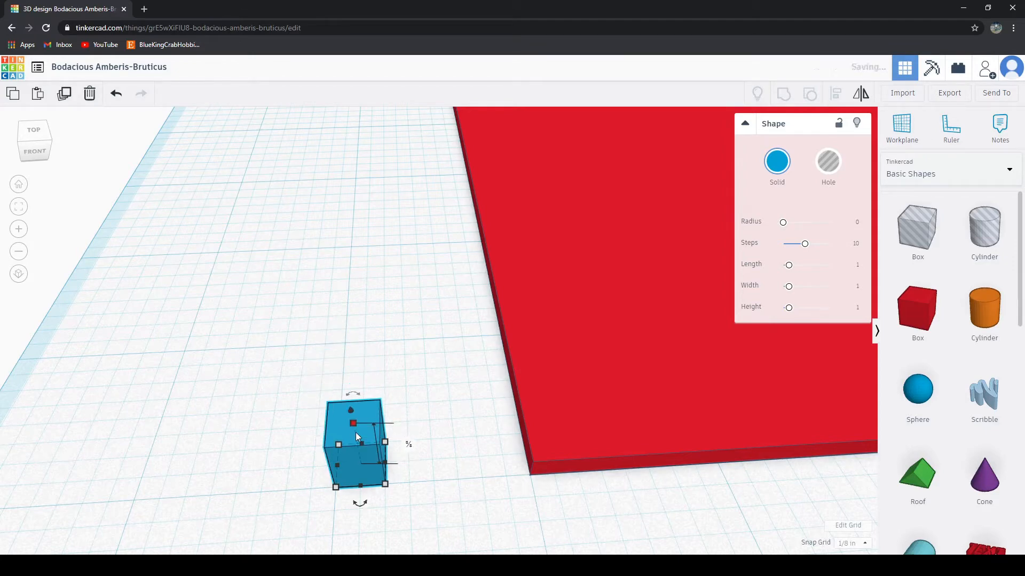
{"action": "left_click", "coordinate": [414, 473]}
{"action": "right_click_drag", "start_coordinate": [414, 473], "coordinate": [411, 392]}
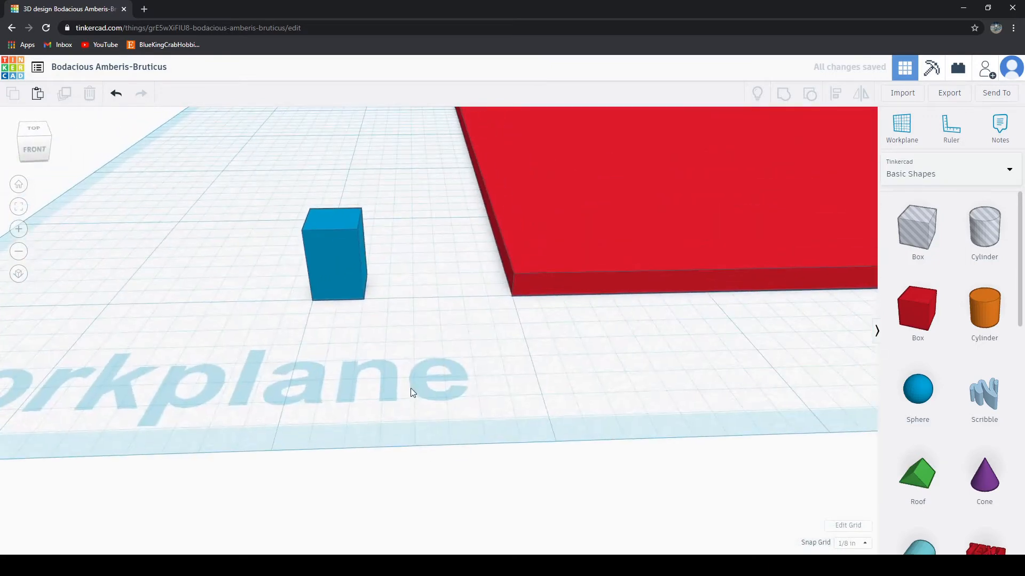
{"action": "left_click", "coordinate": [345, 275]}
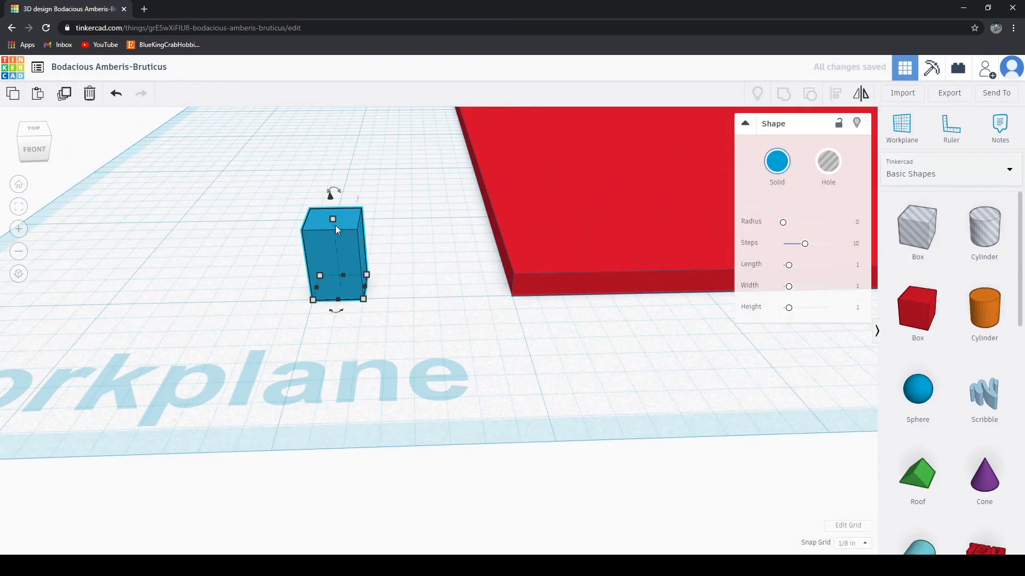
{"action": "left_click_drag", "start_coordinate": [335, 226], "coordinate": [330, 235]}
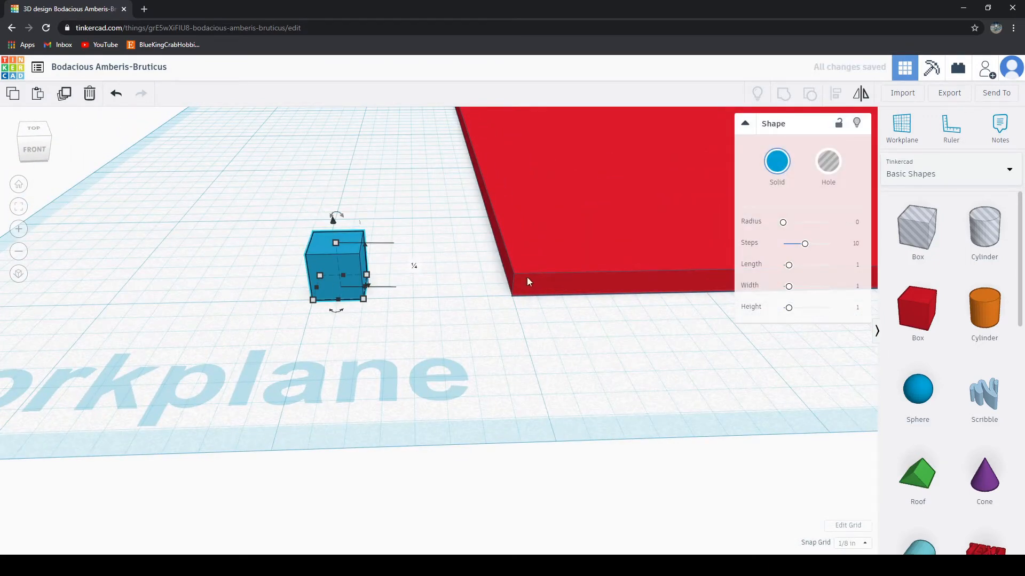
Step: Move the small blue cube in front of the red slab, just beside its front-left corner
{"action": "left_click", "coordinate": [529, 247]}
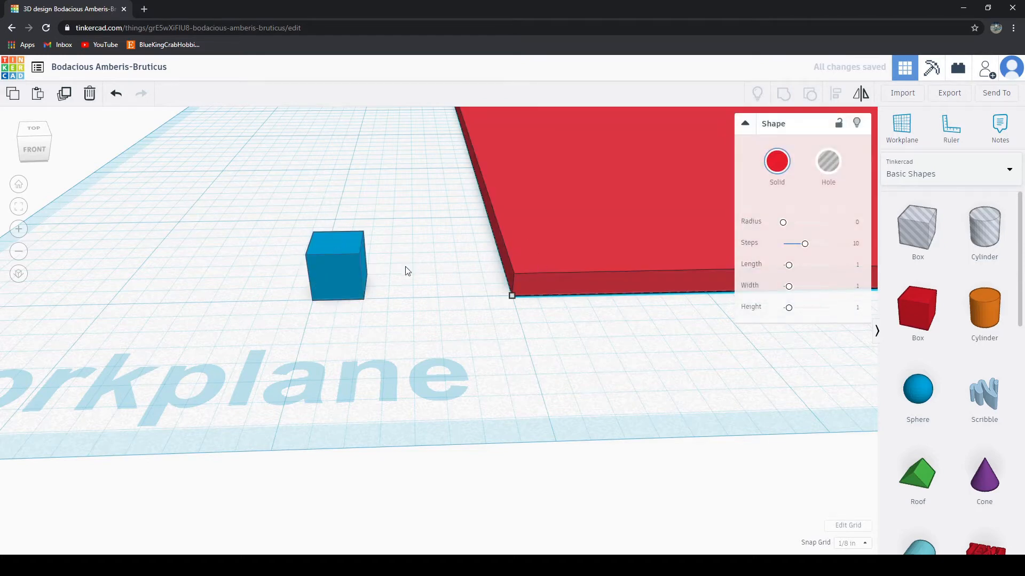
{"action": "left_click_drag", "start_coordinate": [342, 283], "coordinate": [594, 351]}
{"action": "scroll", "coordinate": [655, 383], "scroll_direction": "down", "scroll_amount": 5}
{"action": "right_click_drag", "start_coordinate": [655, 383], "coordinate": [553, 483]}
{"action": "right_click_drag", "start_coordinate": [586, 449], "coordinate": [549, 425]}
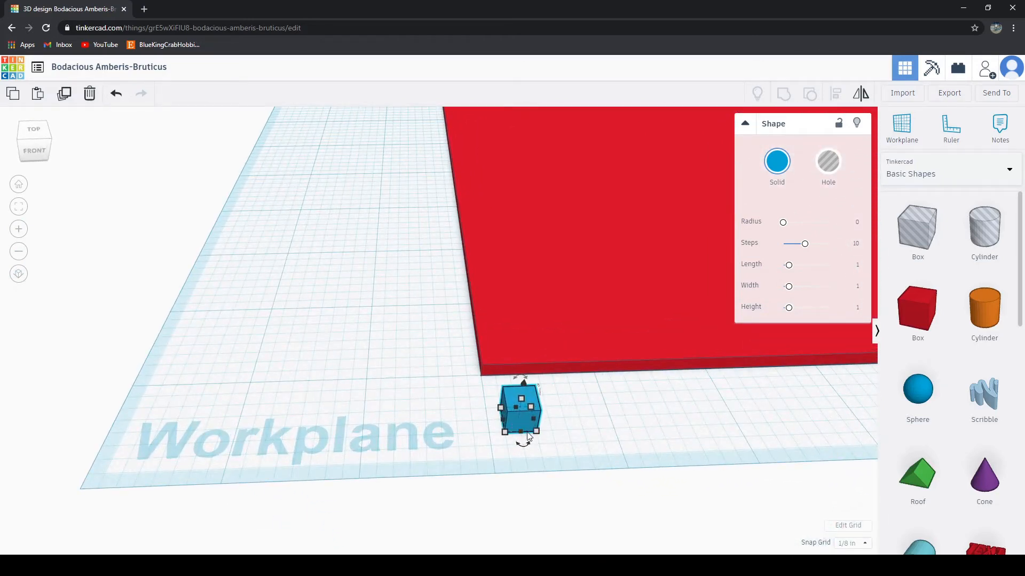
Step: Duplicate the blue cube three times along the slab's front edge, making a row of four about 1 inch apart
{"action": "key", "text": "Right"}
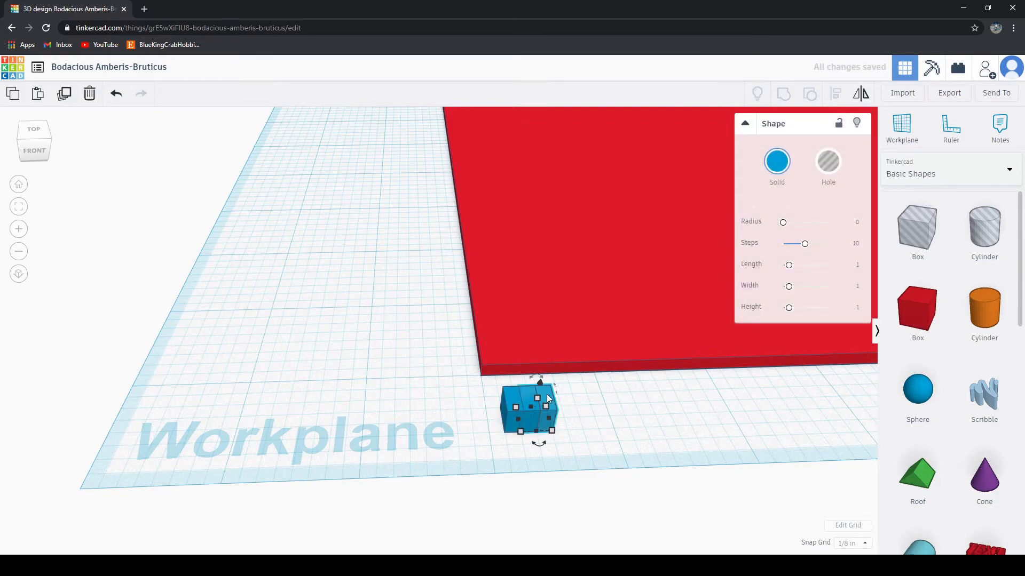
{"action": "left_click_drag", "start_coordinate": [546, 394], "coordinate": [894, 399], "text": "alt"}
{"action": "scroll", "coordinate": [759, 470], "scroll_direction": "down", "scroll_amount": 4}
{"action": "right_click_drag", "start_coordinate": [714, 444], "coordinate": [410, 442]}
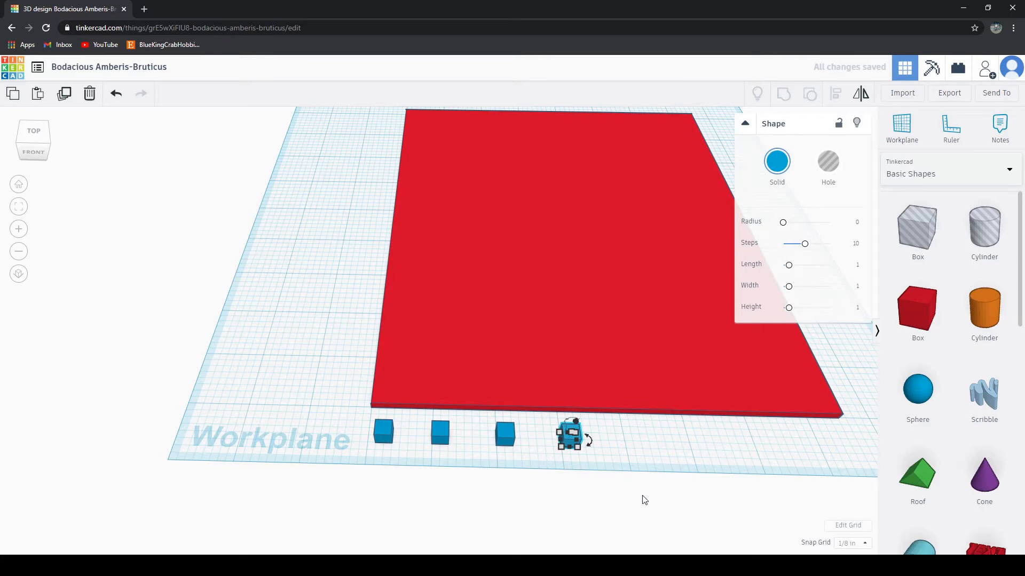
Step: Shift the three rightmost cubes 2 inches right along the slab's front edge and the first cube about 1 inch right
{"action": "middle_click_drag", "start_coordinate": [652, 485], "coordinate": [603, 481]}
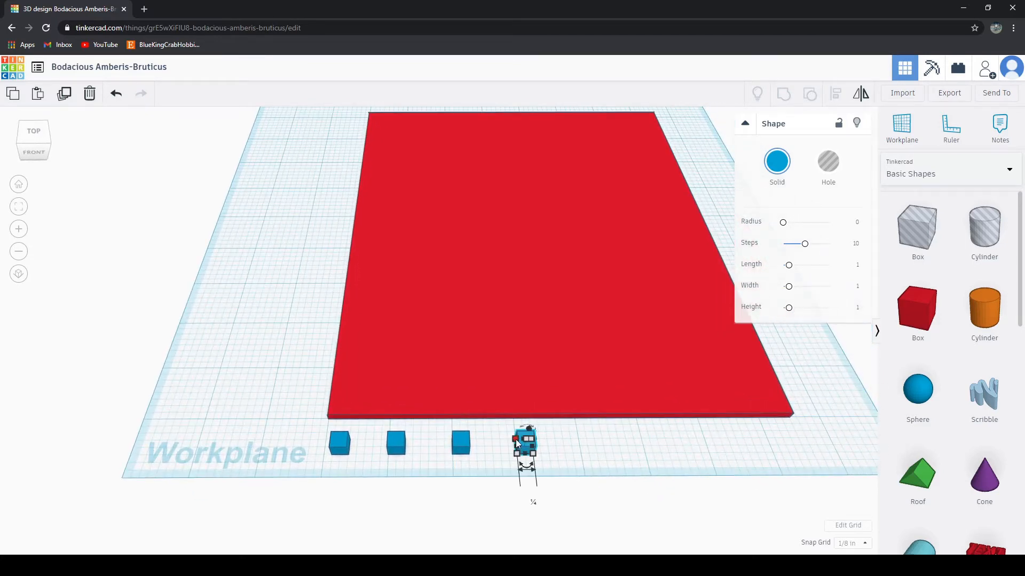
{"action": "scroll", "coordinate": [555, 506], "scroll_direction": "up", "scroll_amount": 3}
{"action": "middle_click_drag", "start_coordinate": [555, 505], "coordinate": [555, 413]}
{"action": "left_click_drag", "start_coordinate": [585, 438], "coordinate": [802, 435]}
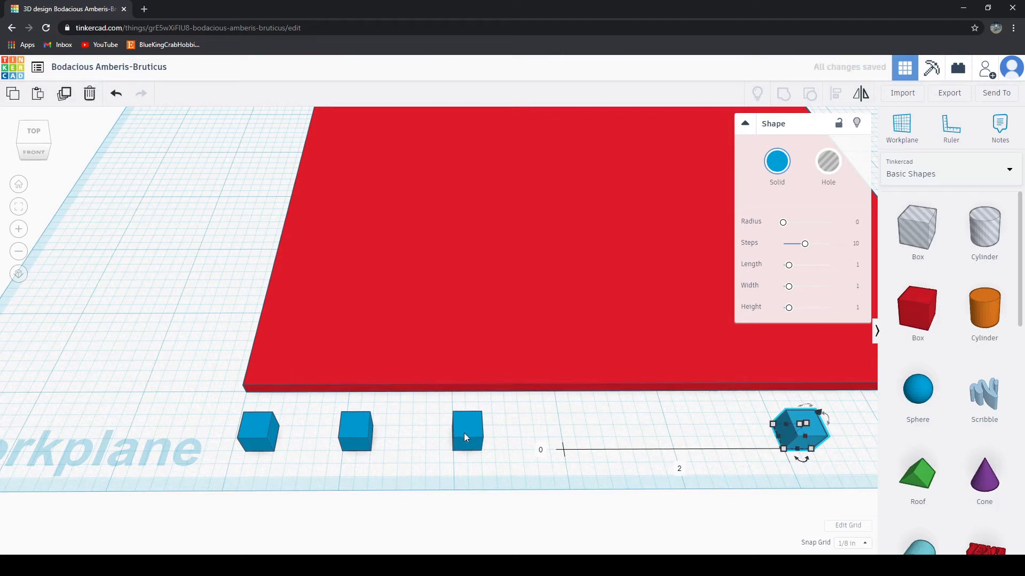
{"action": "left_click_drag", "start_coordinate": [464, 437], "coordinate": [694, 436]}
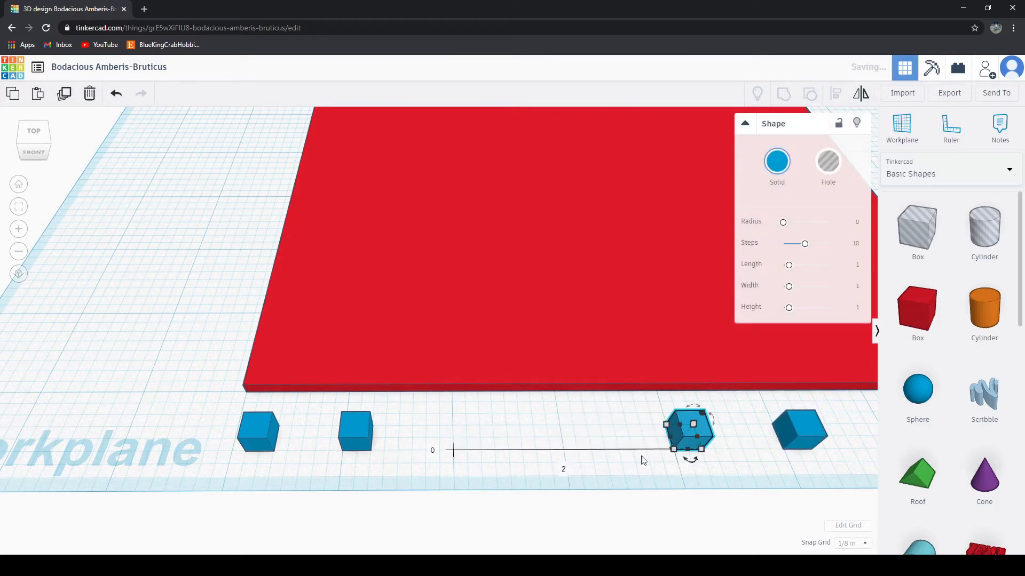
{"action": "left_click_drag", "start_coordinate": [355, 435], "coordinate": [577, 438]}
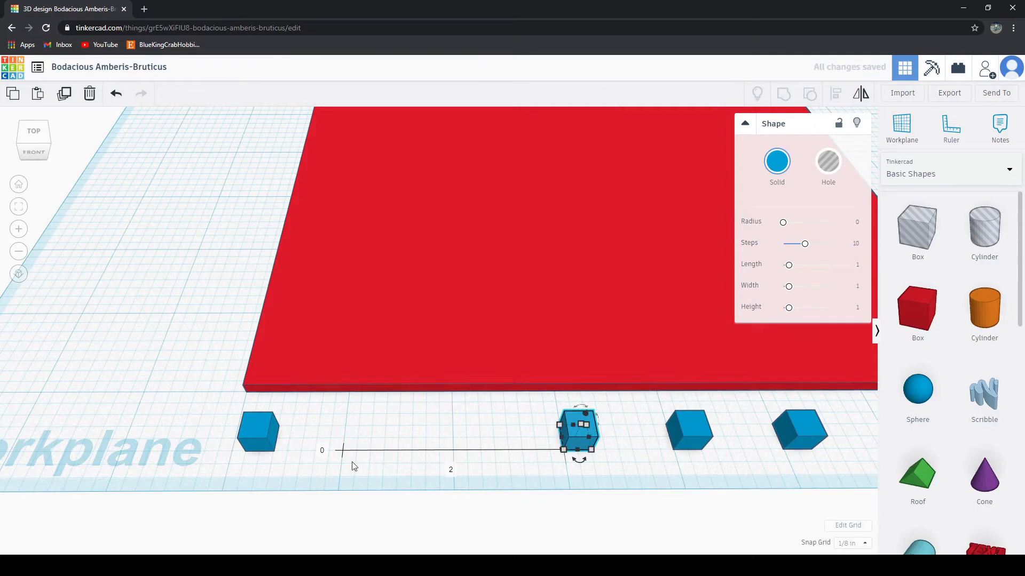
{"action": "left_click_drag", "start_coordinate": [261, 442], "coordinate": [361, 434]}
Step: Check the cube row against the slab's front edge and move the rightmost cube 1 inch further right
{"action": "left_click", "coordinate": [472, 478]}
{"action": "scroll", "coordinate": [475, 476], "scroll_direction": "down", "scroll_amount": 3}
{"action": "scroll", "coordinate": [547, 463], "scroll_direction": "down", "scroll_amount": 2}
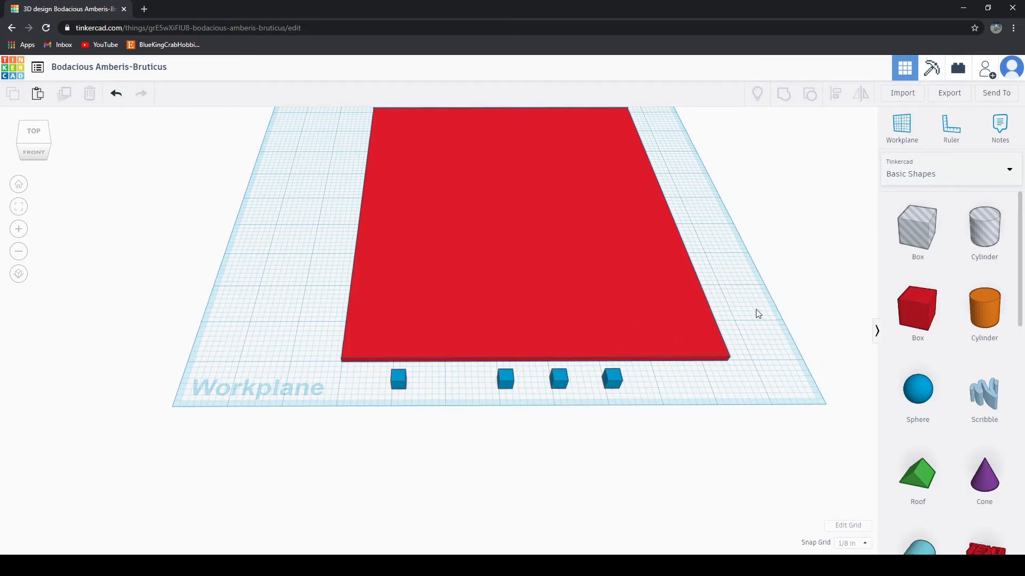
{"action": "middle_click_drag", "start_coordinate": [756, 309], "coordinate": [668, 389]}
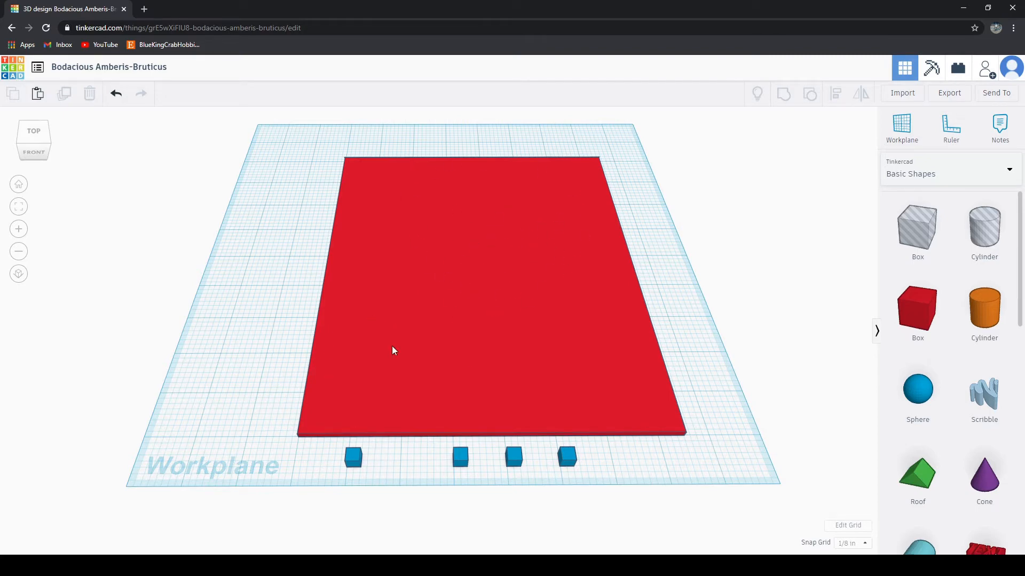
{"action": "scroll", "coordinate": [401, 511], "scroll_direction": "up", "scroll_amount": 4}
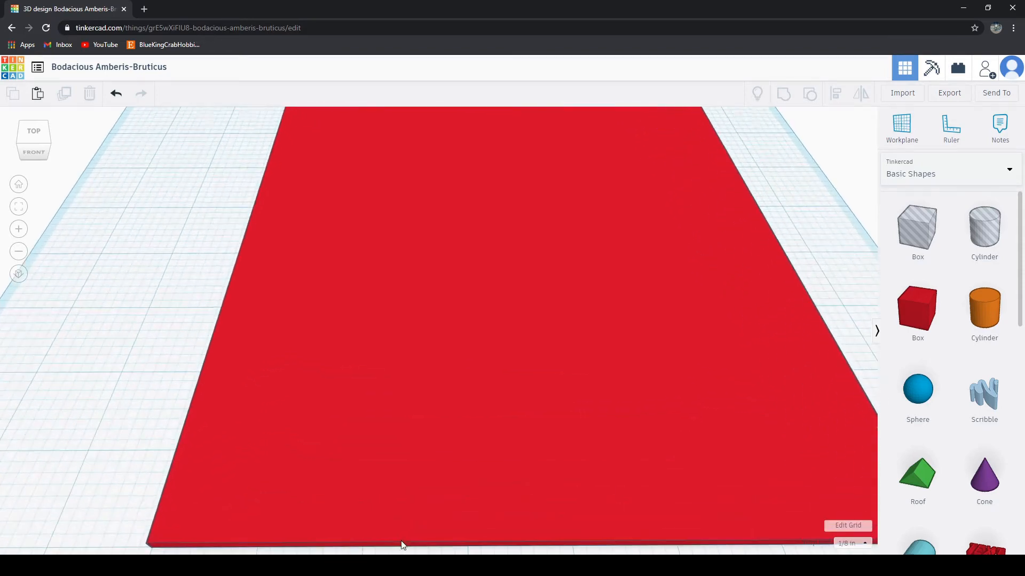
{"action": "scroll", "coordinate": [401, 539], "scroll_direction": "down", "scroll_amount": 3}
{"action": "middle_click_drag", "start_coordinate": [401, 532], "coordinate": [445, 416]}
{"action": "scroll", "coordinate": [441, 415], "scroll_direction": "up", "scroll_amount": 3}
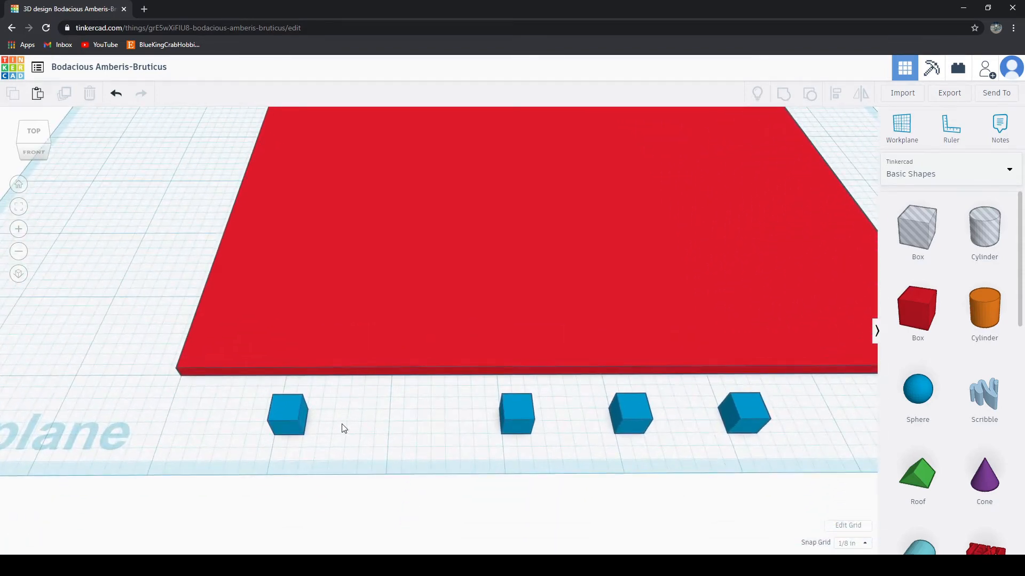
{"action": "middle_click_drag", "start_coordinate": [662, 496], "coordinate": [418, 523]}
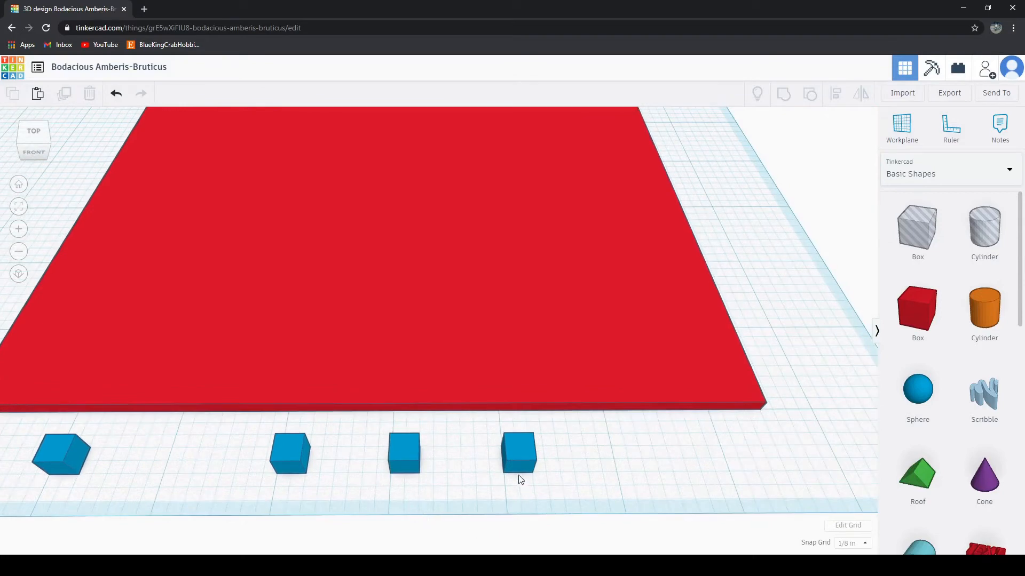
{"action": "left_click_drag", "start_coordinate": [528, 453], "coordinate": [635, 457]}
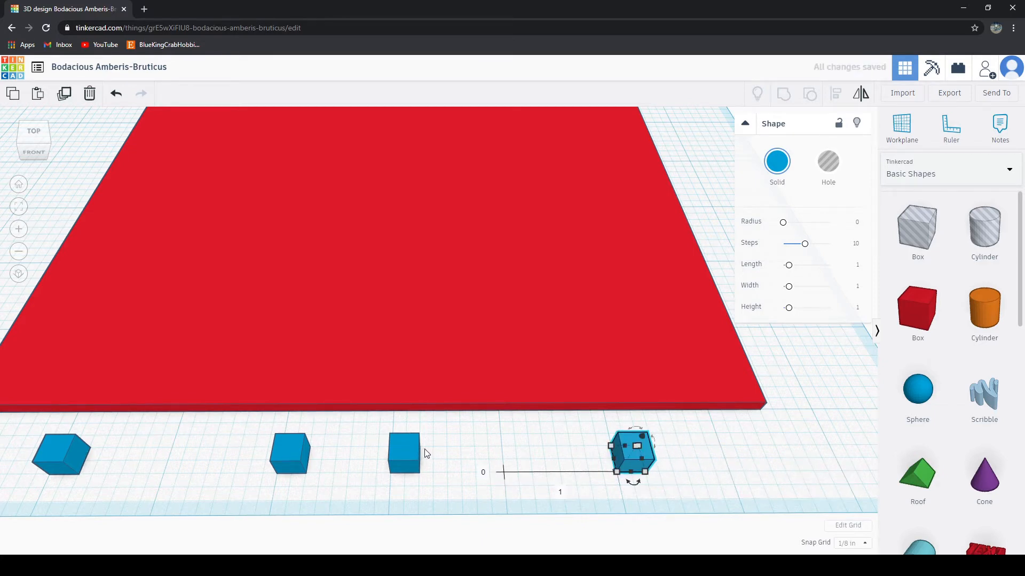
Step: Move the third and fourth cubes right so that all four stand about 2 inches apart along the slab's front edge
{"action": "mouse_move", "coordinate": [408, 450]}
{"action": "left_mouse_down"}
{"action": "mouse_move", "coordinate": [524, 446]}
{"action": "mouse_move", "coordinate": [400, 455]}
{"action": "left_mouse_up"}
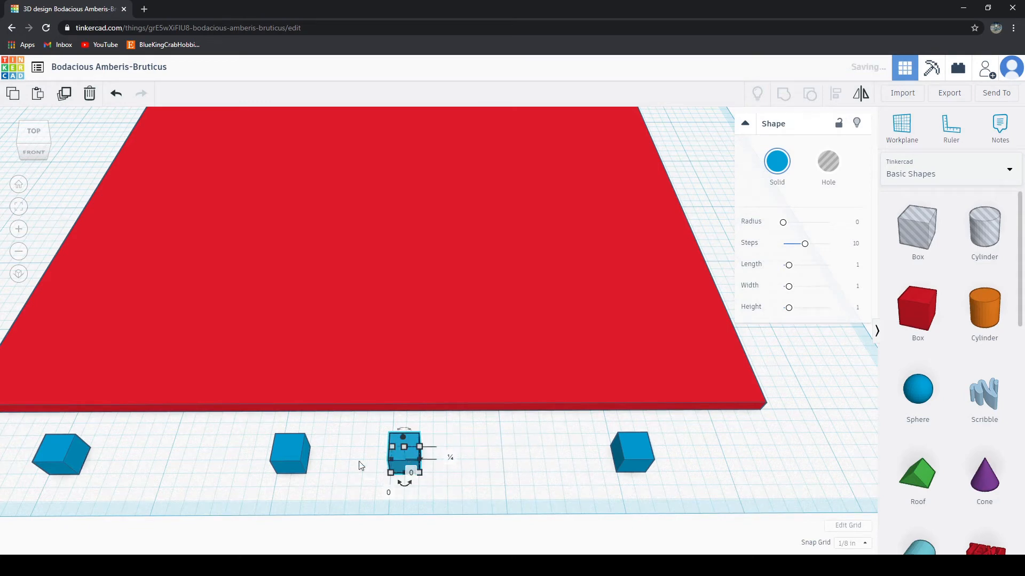
{"action": "middle_click_drag", "start_coordinate": [184, 468], "coordinate": [425, 469]}
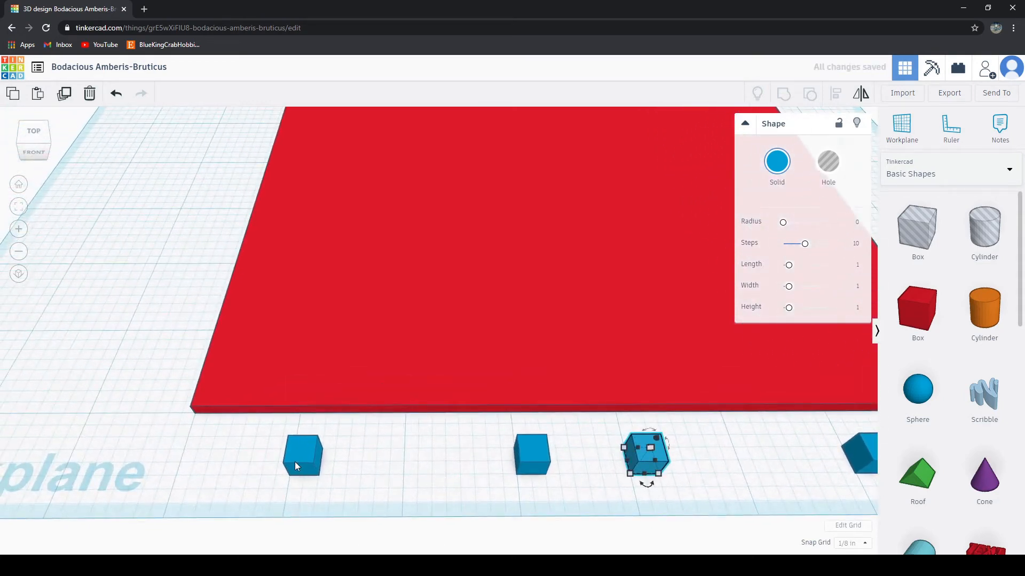
{"action": "scroll", "coordinate": [321, 454], "scroll_direction": "down", "scroll_amount": 4}
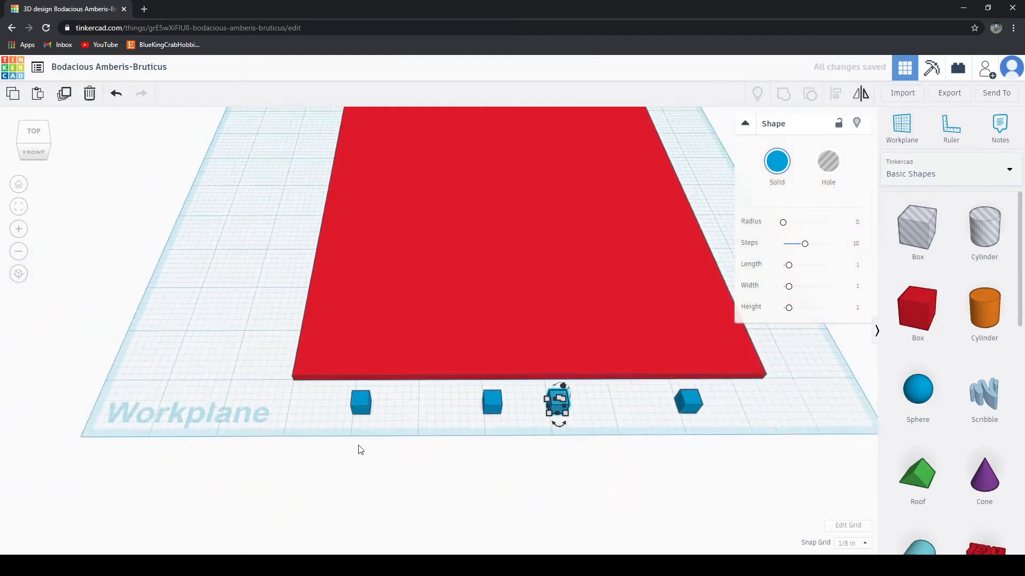
{"action": "mouse_move", "coordinate": [484, 388]}
{"action": "left_mouse_down"}
{"action": "mouse_move", "coordinate": [386, 389]}
{"action": "mouse_move", "coordinate": [489, 390]}
{"action": "left_mouse_up"}
{"action": "left_click", "coordinate": [614, 411]}
{"action": "middle_click_drag", "start_coordinate": [589, 413], "coordinate": [525, 437]}
{"action": "left_click_drag", "start_coordinate": [491, 408], "coordinate": [645, 400]}
{"action": "left_click", "coordinate": [586, 448]}
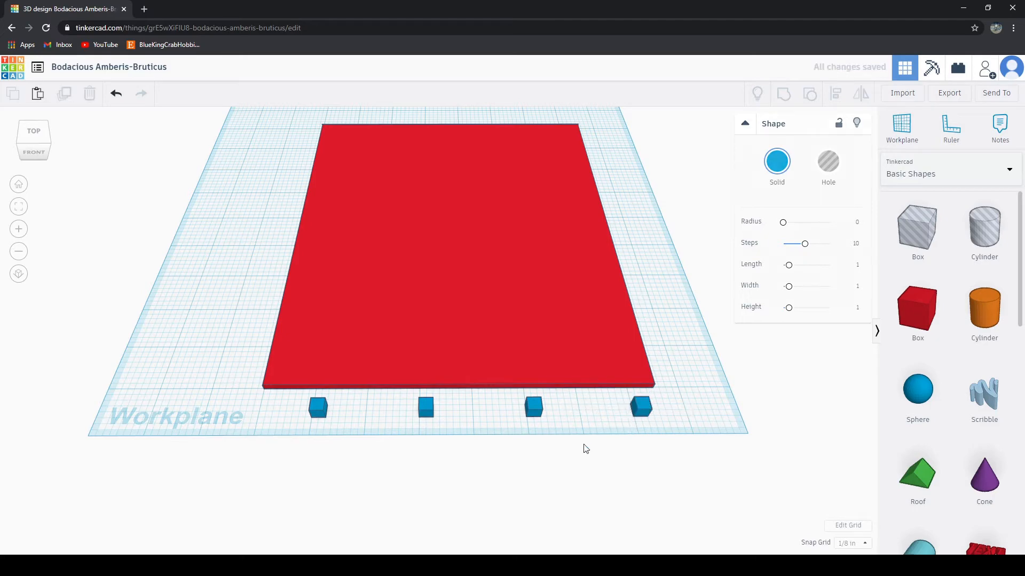
Step: Examine the spacing of the four blue cubes along the slab's front edge from several angles
{"action": "scroll", "coordinate": [522, 492], "scroll_direction": "down", "scroll_amount": 2}
{"action": "scroll", "coordinate": [506, 471], "scroll_direction": "up", "scroll_amount": 3}
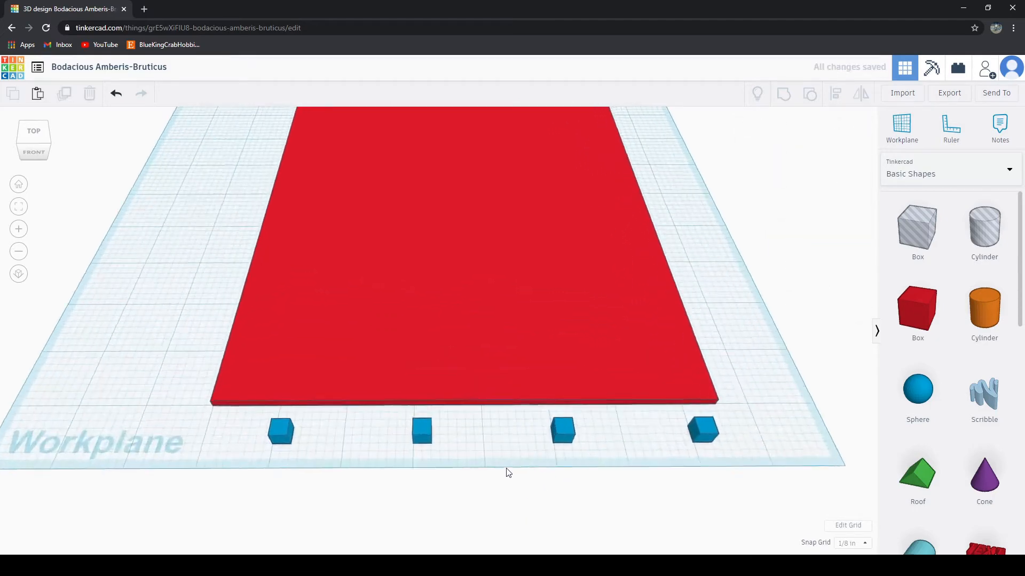
{"action": "right_click_drag", "start_coordinate": [656, 507], "coordinate": [562, 454]}
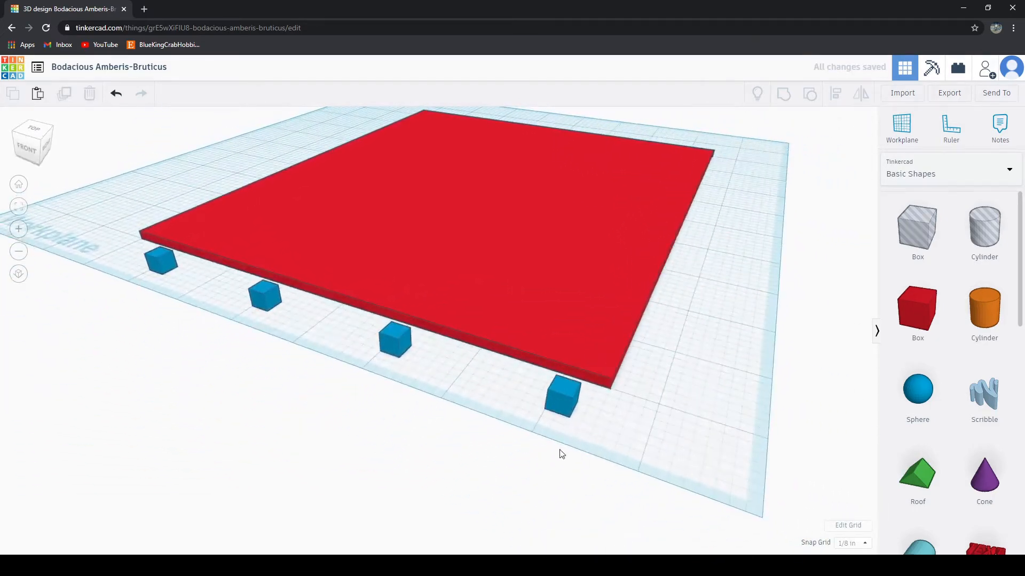
{"action": "scroll", "coordinate": [555, 451], "scroll_direction": "up", "scroll_amount": 2}
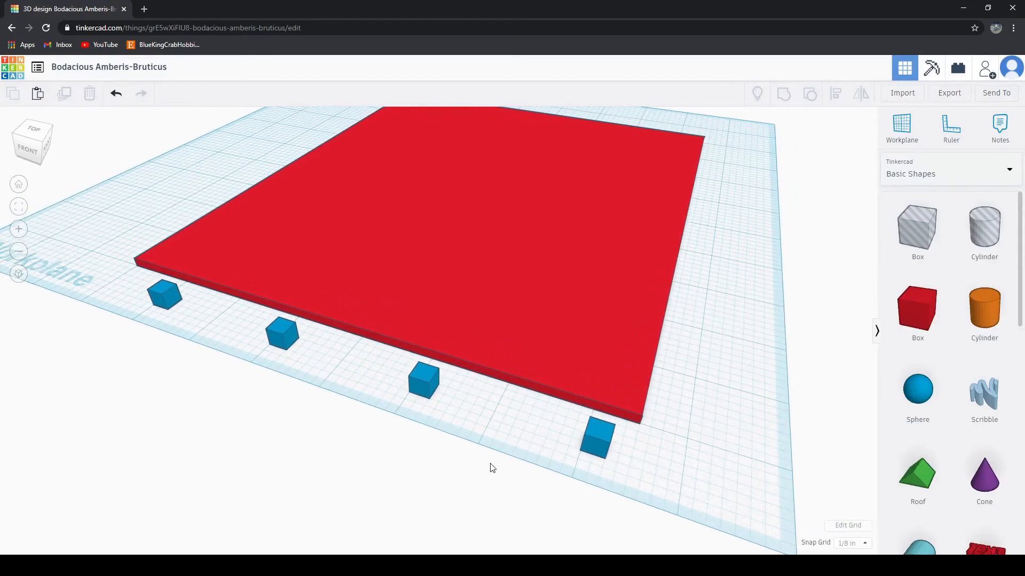
{"action": "right_click_drag", "start_coordinate": [492, 468], "coordinate": [468, 468]}
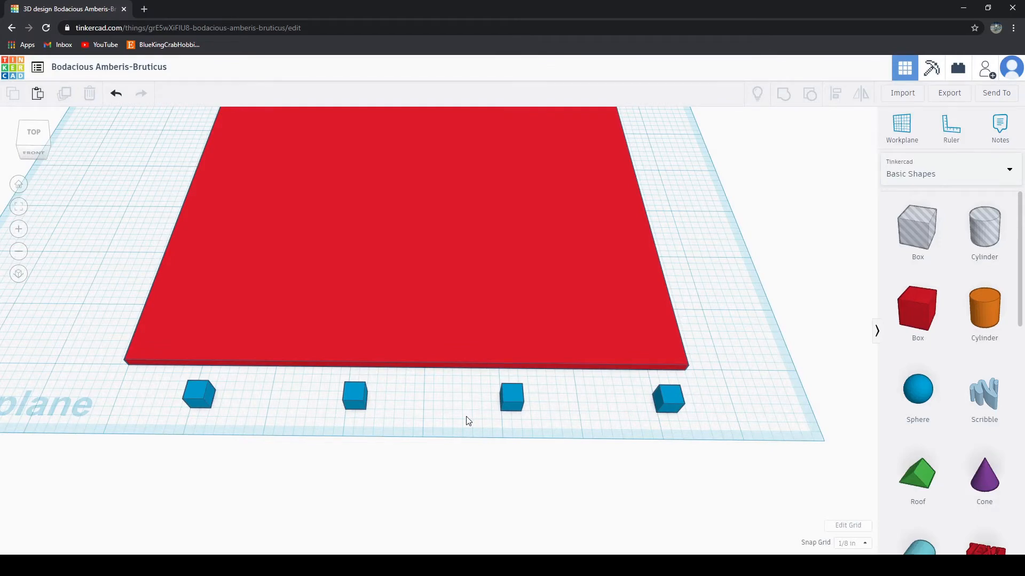
{"action": "middle_click_drag", "start_coordinate": [247, 467], "coordinate": [398, 475]}
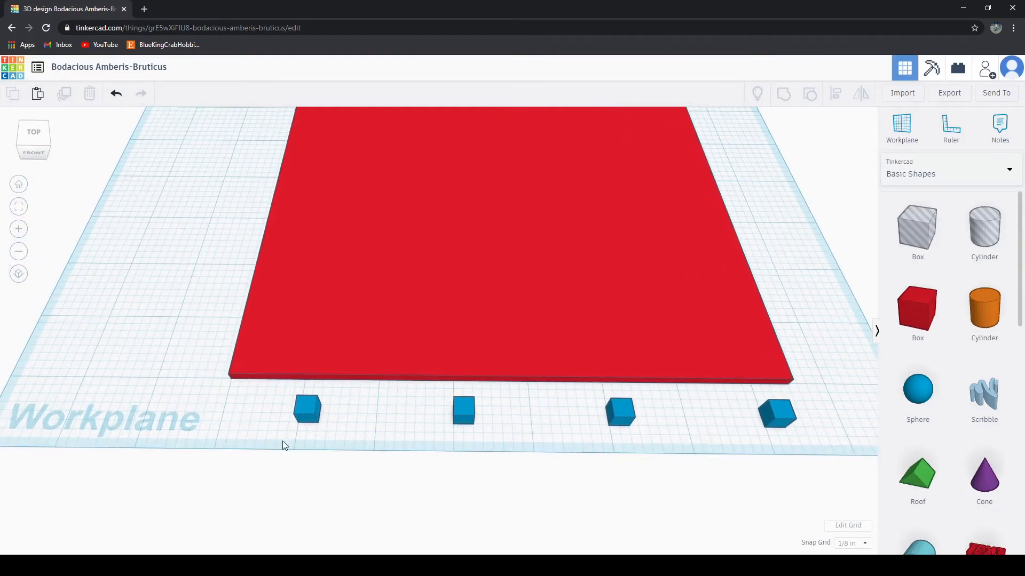
{"action": "right_click_drag", "start_coordinate": [282, 442], "coordinate": [449, 441]}
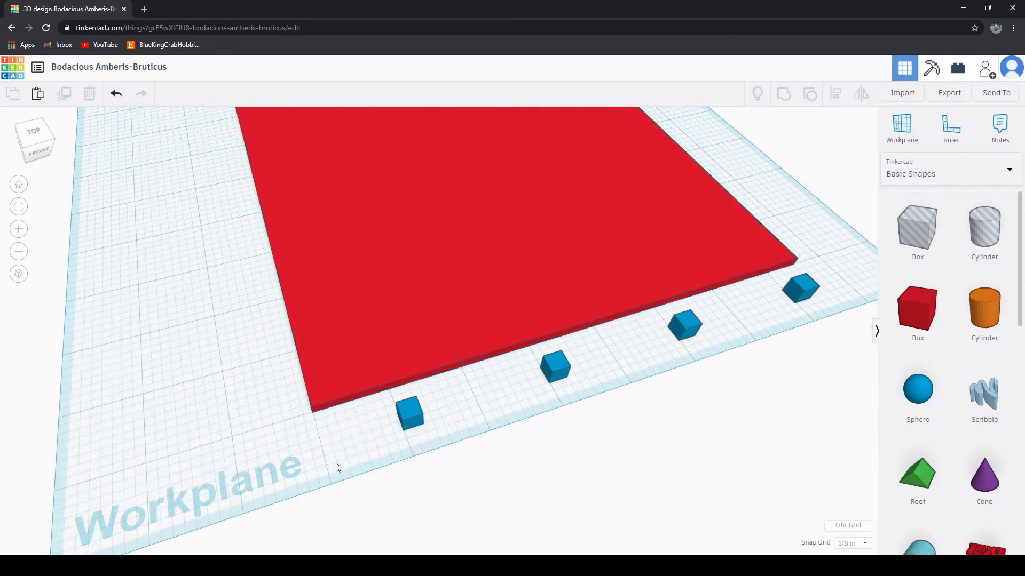
{"action": "left_click_drag", "start_coordinate": [336, 463], "coordinate": [395, 414]}
{"action": "left_click", "coordinate": [394, 453]}
{"action": "right_click_drag", "start_coordinate": [469, 462], "coordinate": [550, 450]}
{"action": "scroll", "coordinate": [531, 511], "scroll_direction": "up", "scroll_amount": 3}
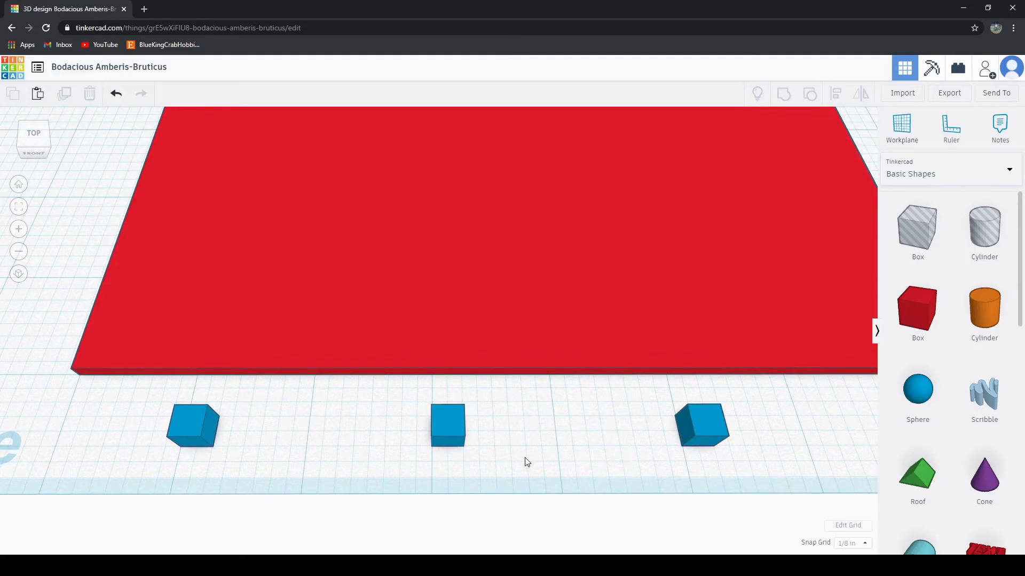
Step: Select all four blue cubes and move the row onto the red slab, lining them up across its middle
{"action": "scroll", "coordinate": [534, 465], "scroll_direction": "down", "scroll_amount": 5}
{"action": "right_click_drag", "start_coordinate": [581, 446], "coordinate": [587, 475]}
{"action": "right_click_drag", "start_coordinate": [356, 466], "coordinate": [316, 453]}
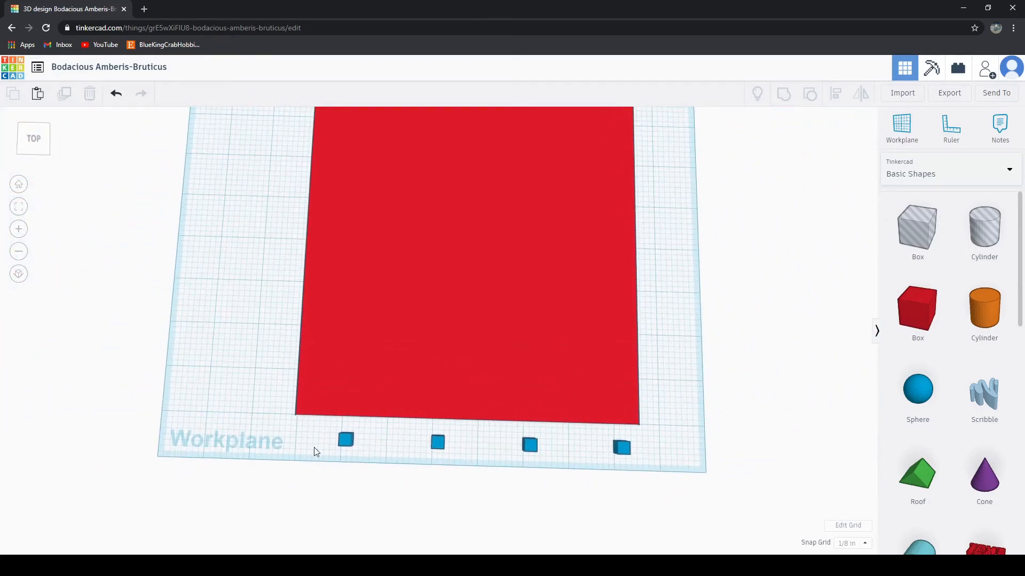
{"action": "left_click_drag", "start_coordinate": [313, 437], "coordinate": [648, 483]}
{"action": "right_click_drag", "start_coordinate": [592, 500], "coordinate": [488, 395]}
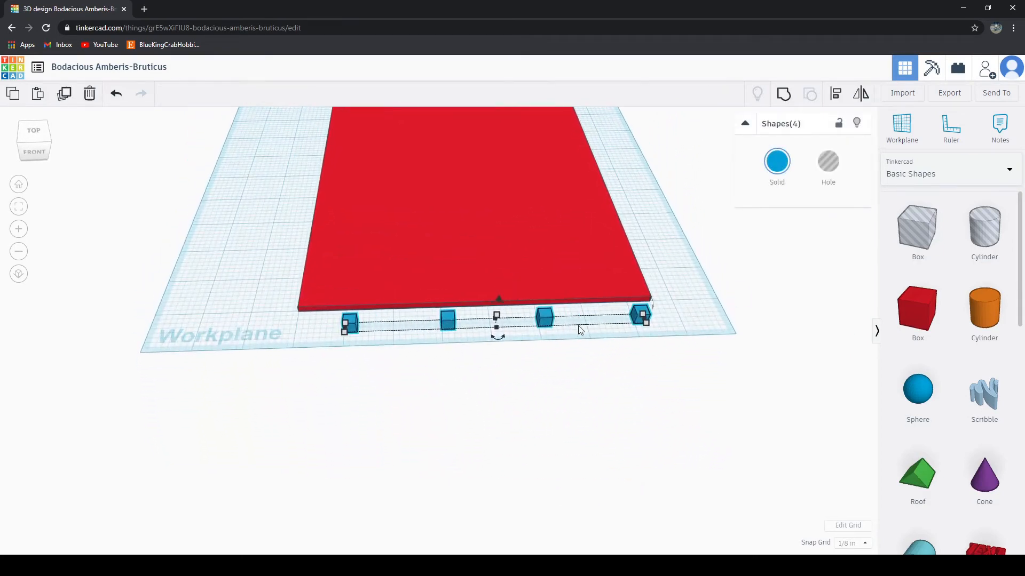
{"action": "right_click_drag", "start_coordinate": [694, 380], "coordinate": [434, 491]}
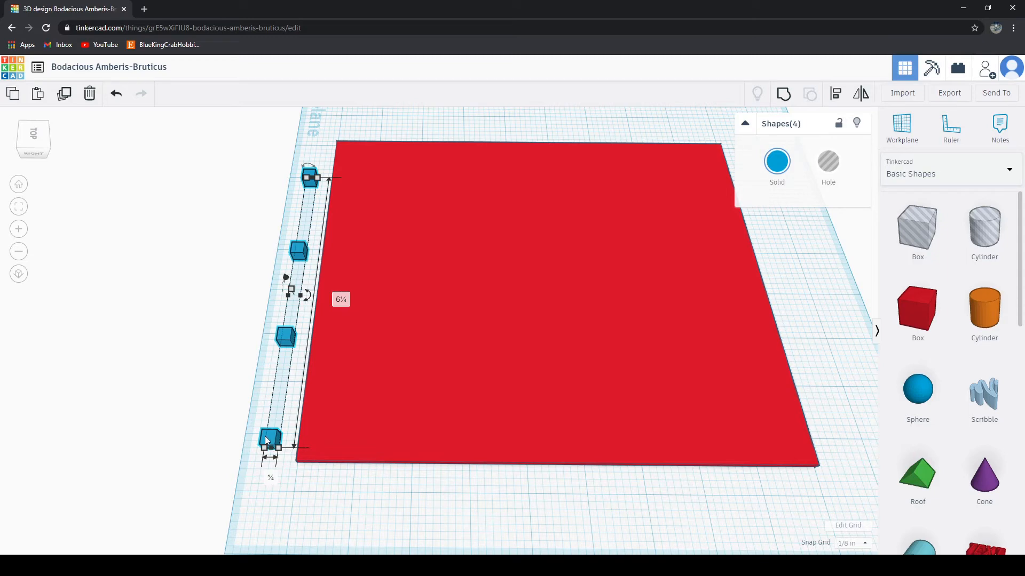
{"action": "left_click_drag", "start_coordinate": [271, 439], "coordinate": [580, 440]}
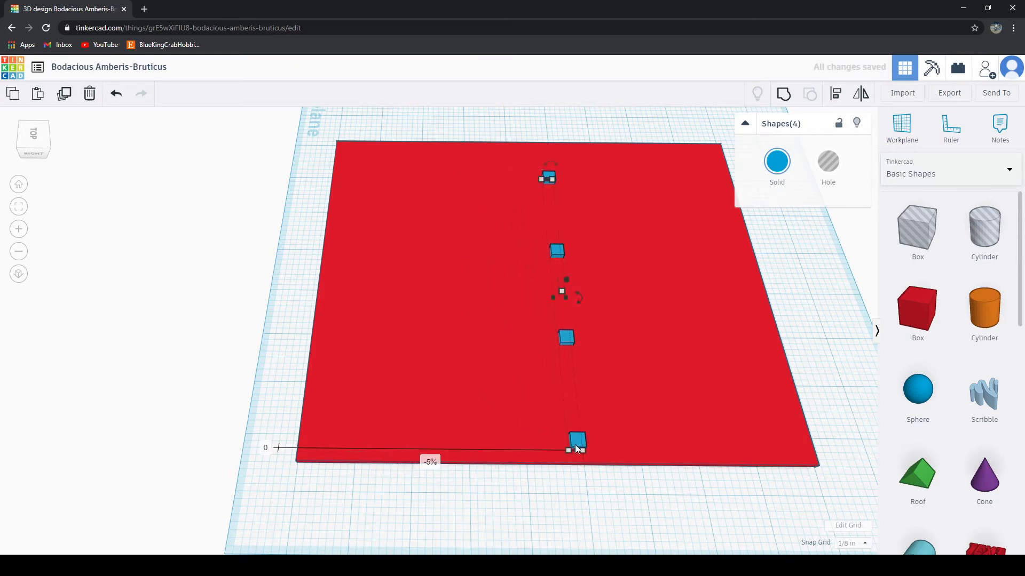
{"action": "left_click", "coordinate": [518, 509]}
Step: Turn each of the four blue cubes on the slab into a hole, one after another
{"action": "right_click_drag", "start_coordinate": [518, 509], "coordinate": [639, 354]}
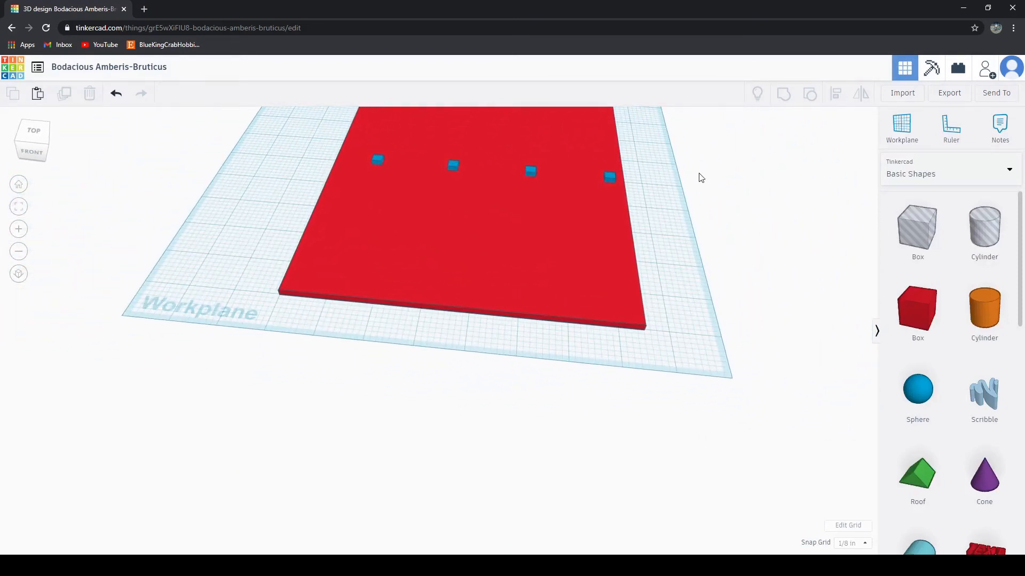
{"action": "middle_click_drag", "start_coordinate": [690, 204], "coordinate": [683, 313]}
{"action": "right_click_drag", "start_coordinate": [683, 313], "coordinate": [768, 334]}
{"action": "scroll", "coordinate": [724, 345], "scroll_direction": "up", "scroll_amount": 3}
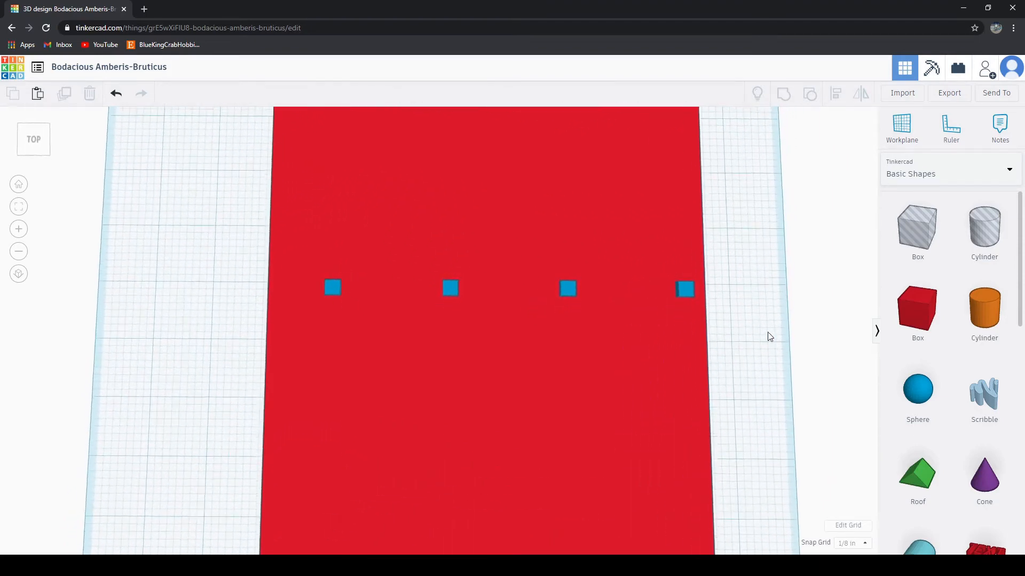
{"action": "left_click", "coordinate": [683, 287]}
{"action": "left_click", "coordinate": [829, 171]}
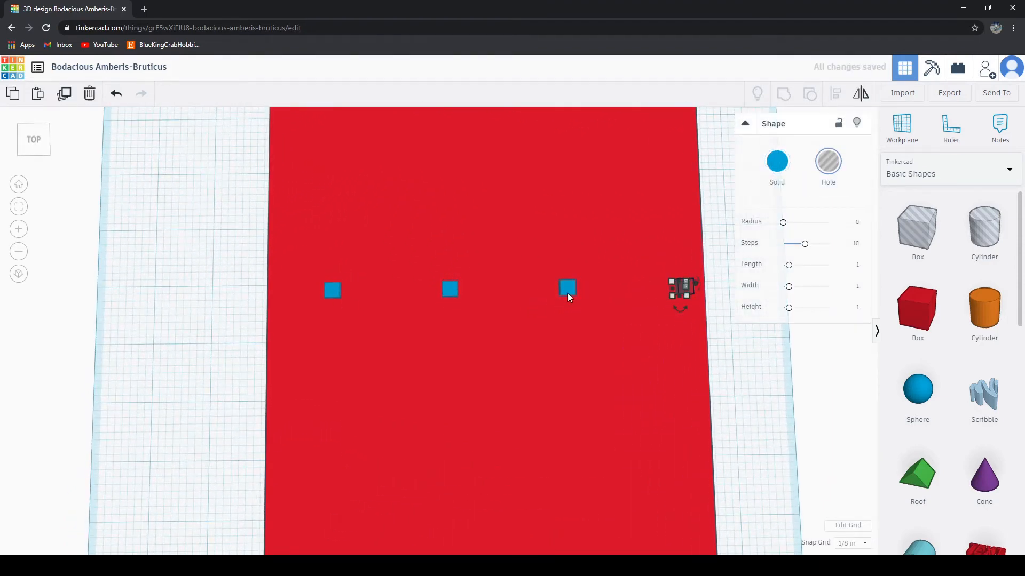
{"action": "left_click", "coordinate": [565, 293]}
{"action": "left_click", "coordinate": [830, 171]}
{"action": "left_click", "coordinate": [450, 290]}
{"action": "left_click", "coordinate": [830, 165]}
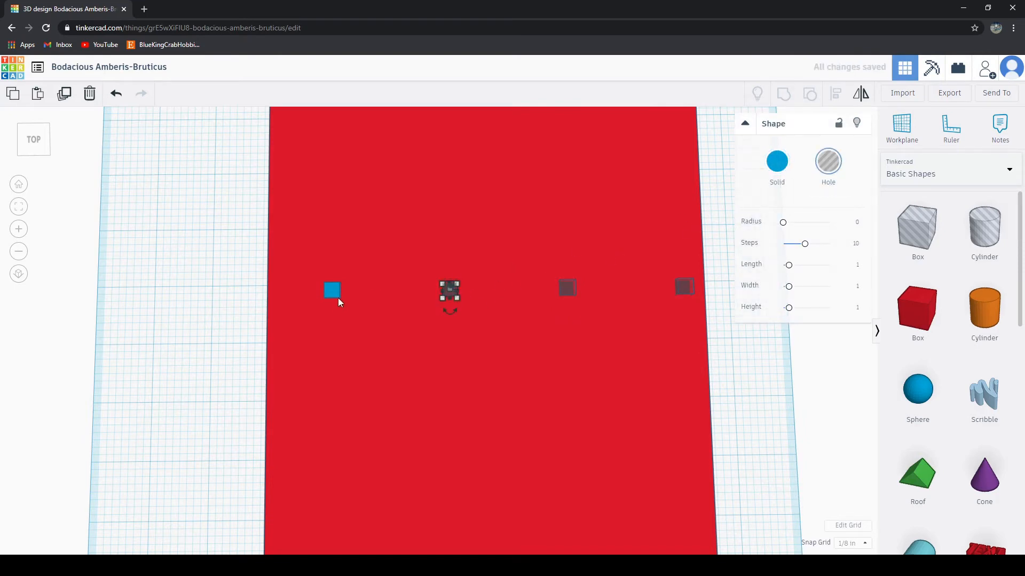
{"action": "left_click", "coordinate": [333, 291]}
{"action": "left_click", "coordinate": [828, 163]}
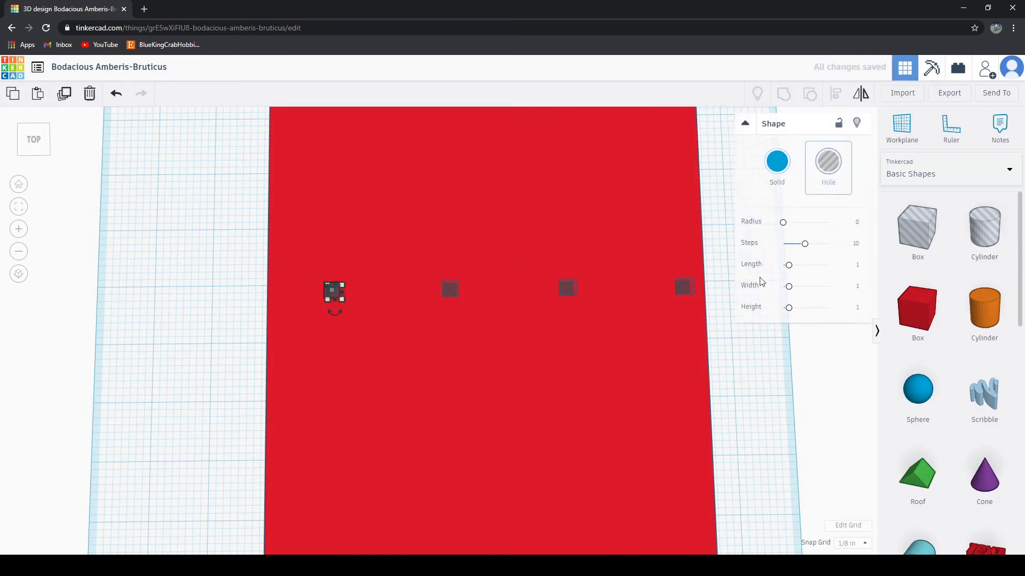
{"action": "left_click", "coordinate": [790, 455]}
Step: Export everything in the design as an STL file
{"action": "right_click_drag", "start_coordinate": [789, 456], "coordinate": [488, 347]}
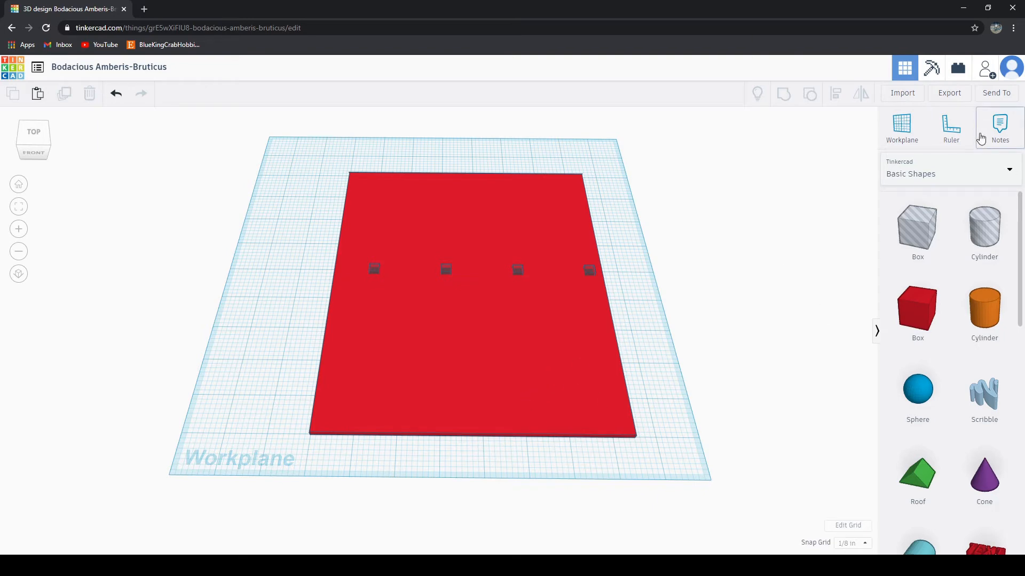
{"action": "left_click", "coordinate": [949, 93]}
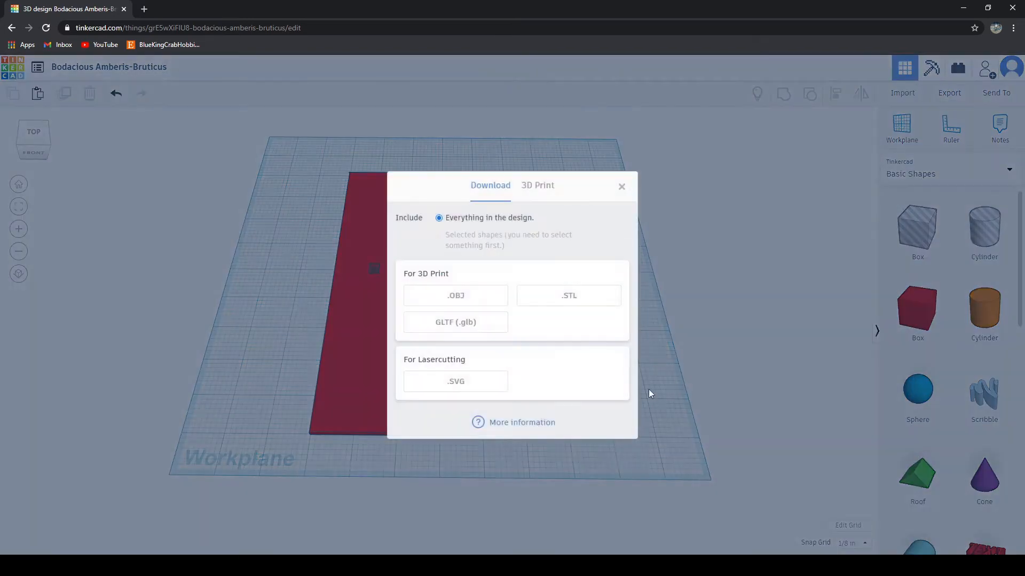
{"action": "left_click", "coordinate": [569, 297]}
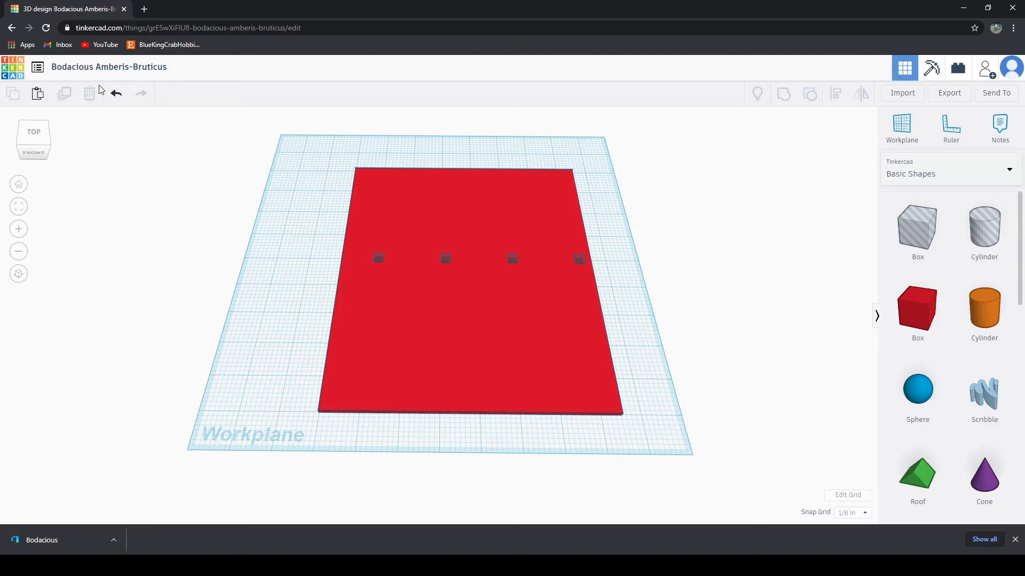
Step: Start a new design and set its grid to inches, 12 wide by 12 long
{"action": "left_click", "coordinate": [37, 67]}
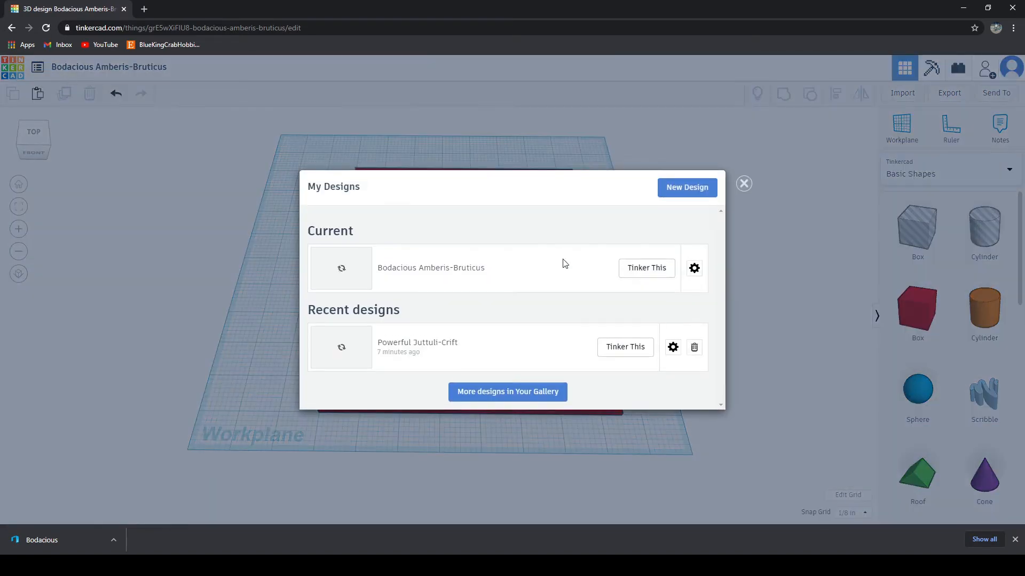
{"action": "left_click", "coordinate": [669, 188]}
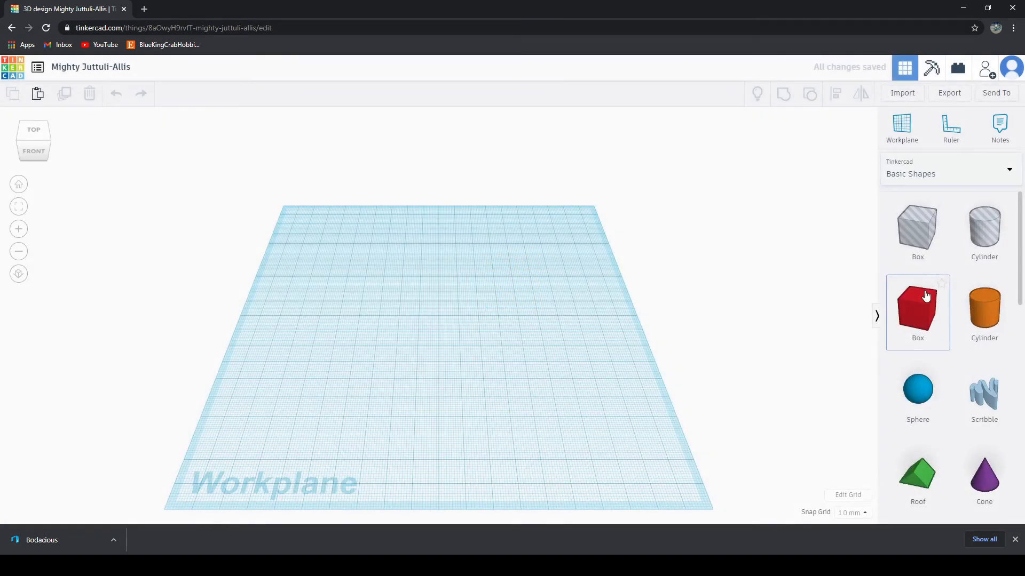
{"action": "left_click", "coordinate": [856, 495]}
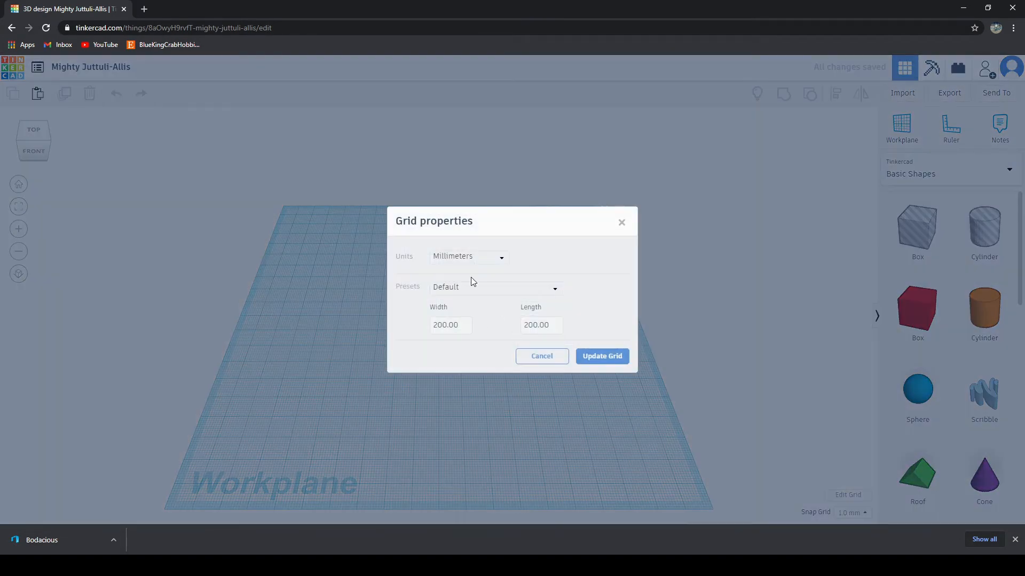
{"action": "left_click", "coordinate": [469, 259]}
{"action": "left_click", "coordinate": [451, 293]}
{"action": "left_click", "coordinate": [448, 325]}
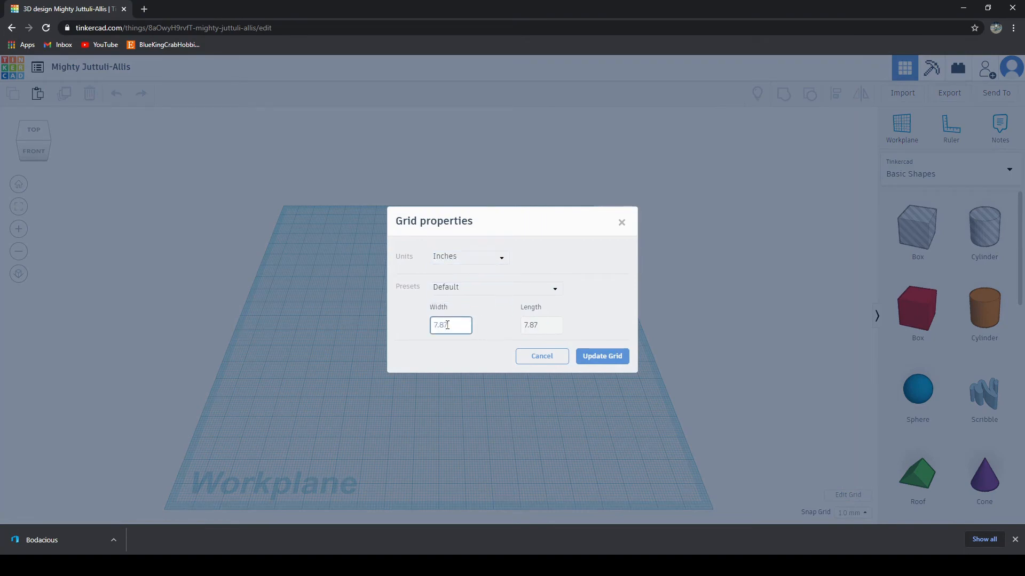
{"action": "double_click", "coordinate": [446, 325]}
{"action": "type", "text": "12"}
{"action": "key", "text": "Tab"}
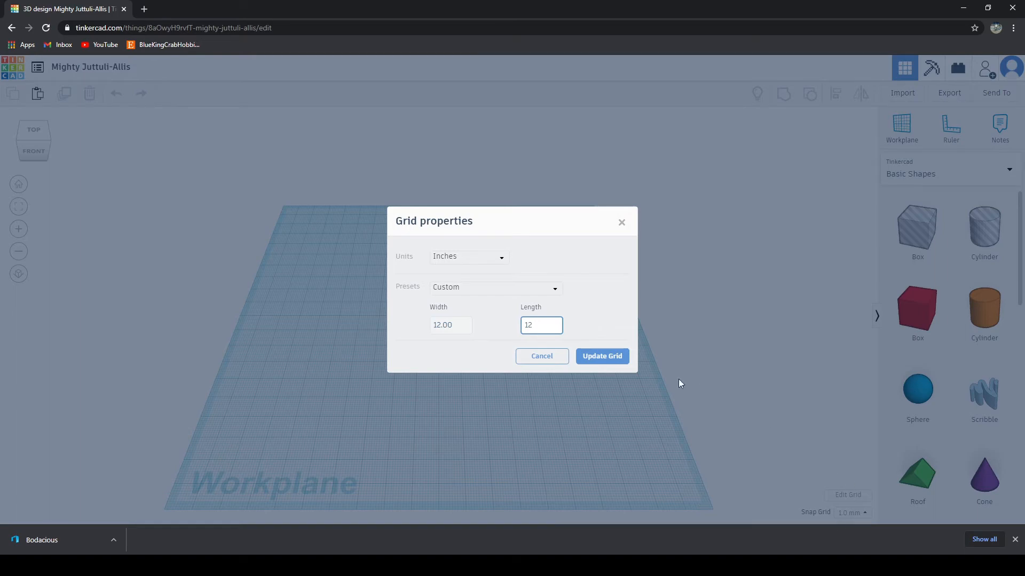
{"action": "left_click", "coordinate": [600, 356]}
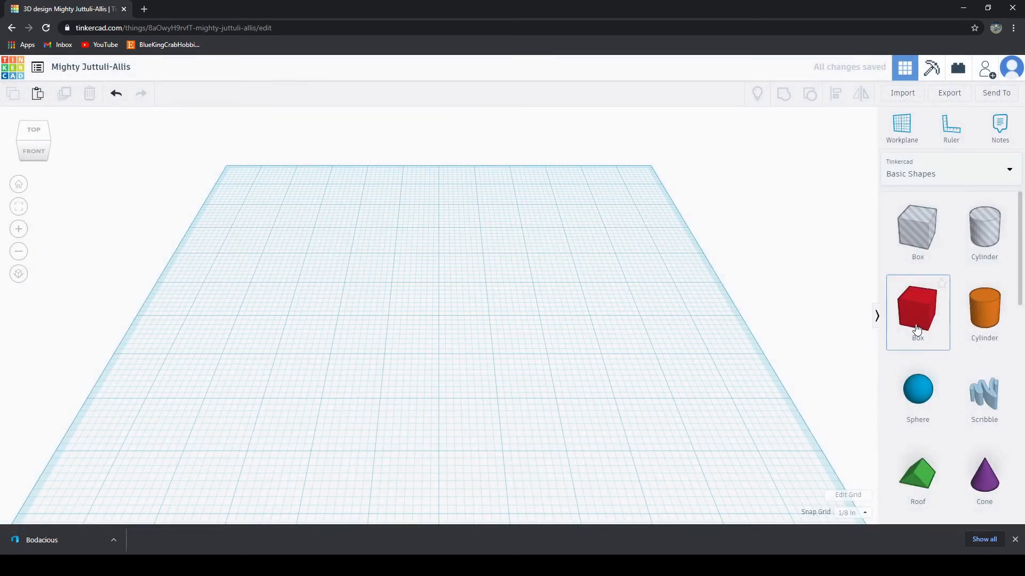
Step: Place a red box near the front of the workplane and stretch it sideways into a long bar, extending both ends
{"action": "left_click_drag", "start_coordinate": [916, 329], "coordinate": [463, 335]}
{"action": "right_click_drag", "start_coordinate": [498, 379], "coordinate": [530, 421]}
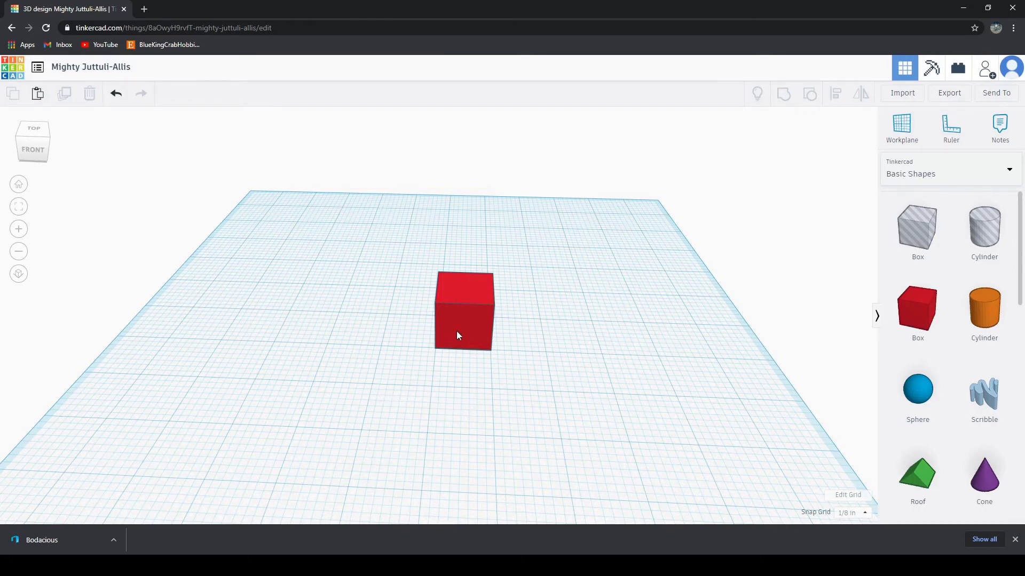
{"action": "left_click_drag", "start_coordinate": [457, 335], "coordinate": [511, 460]}
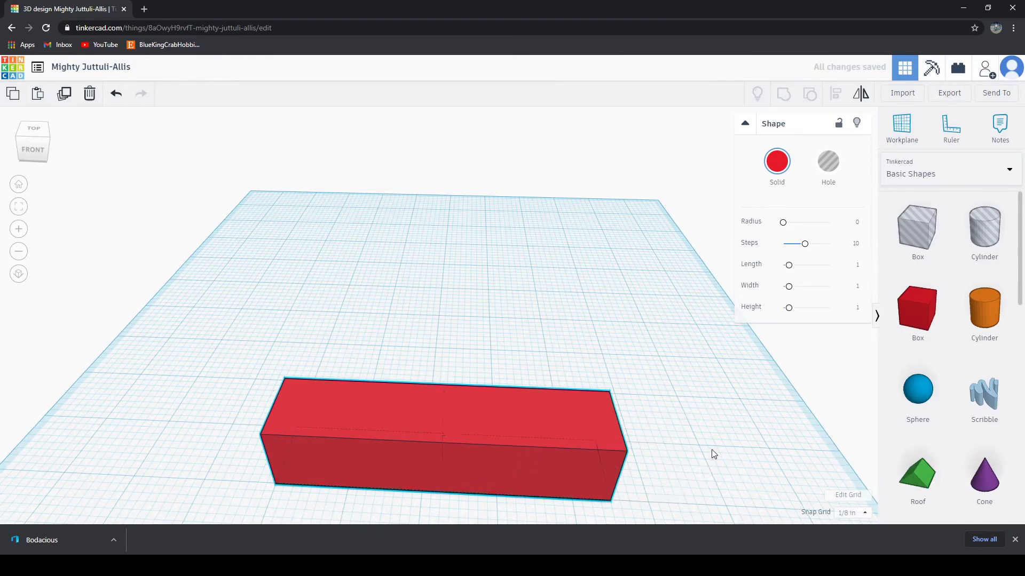
{"action": "middle_click_drag", "start_coordinate": [712, 450], "coordinate": [722, 373]}
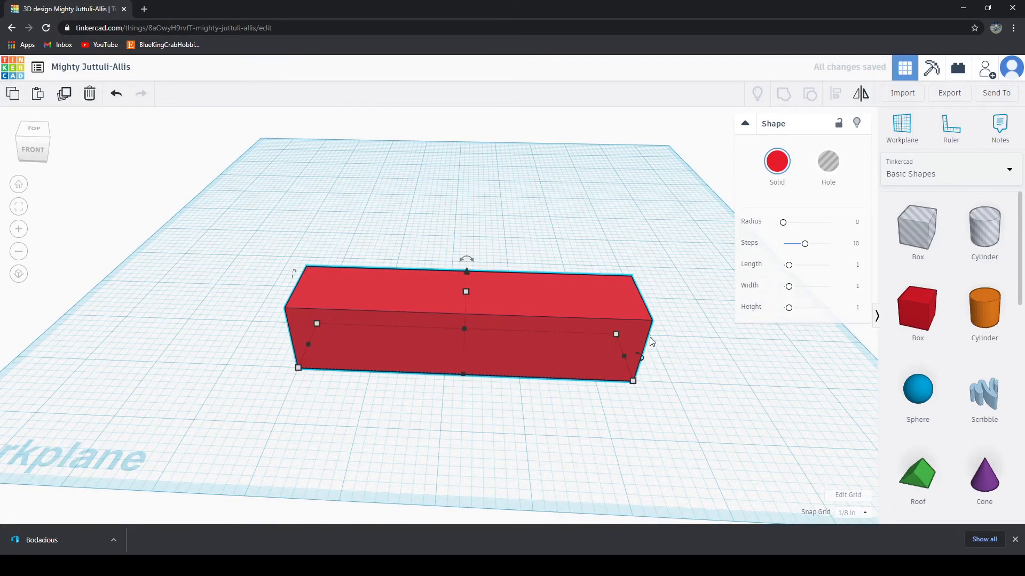
{"action": "mouse_move", "coordinate": [625, 355]}
{"action": "left_click_drag", "start_coordinate": [626, 356], "coordinate": [632, 355]}
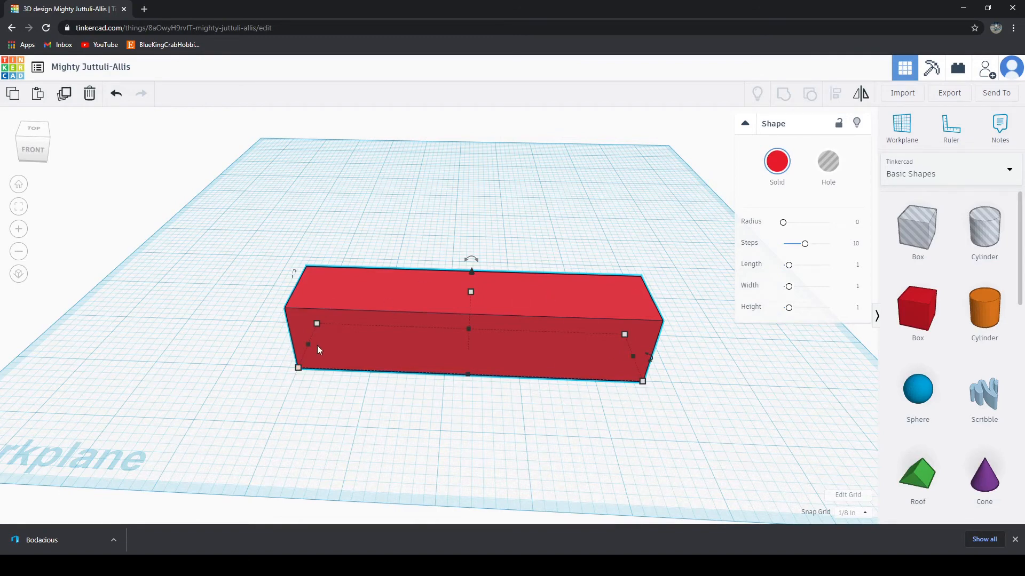
{"action": "left_click_drag", "start_coordinate": [306, 345], "coordinate": [303, 345]}
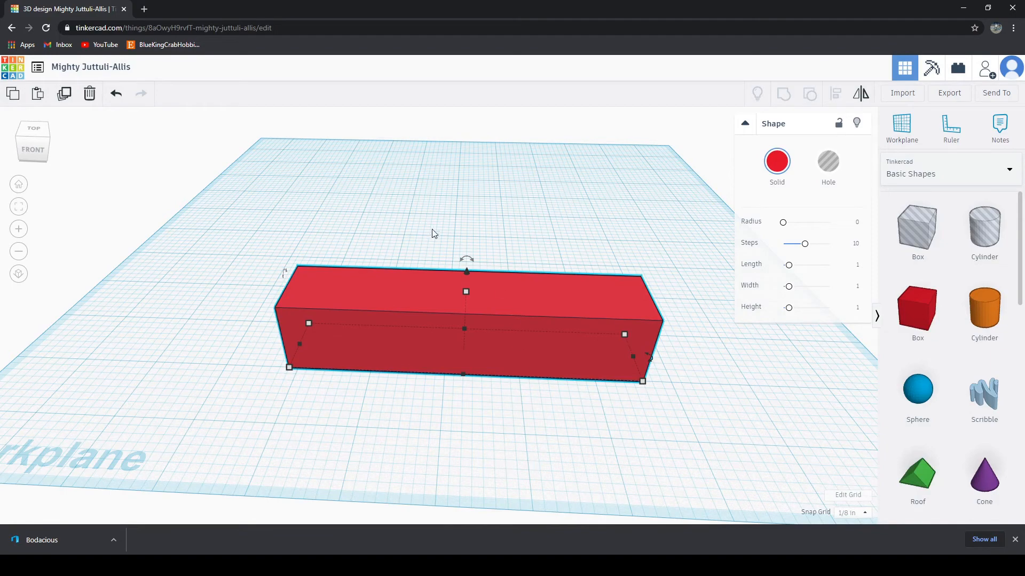
Step: Stretch the red bar across most of the workplane's depth and flatten it into a thin rectangular slab
{"action": "right_click_drag", "start_coordinate": [668, 411], "coordinate": [393, 385]}
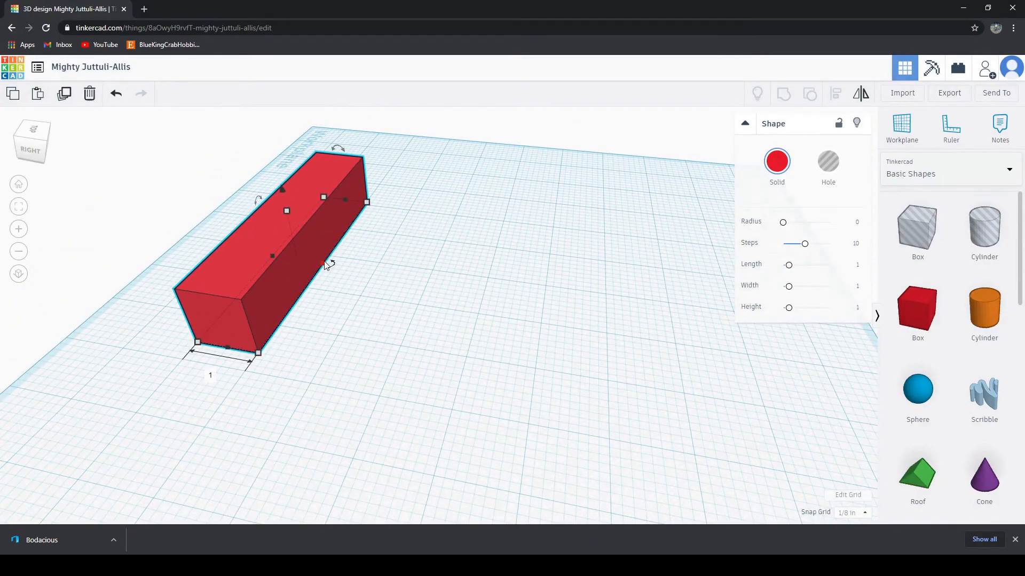
{"action": "left_click_drag", "start_coordinate": [325, 264], "coordinate": [790, 295]}
{"action": "right_click_drag", "start_coordinate": [383, 479], "coordinate": [536, 167]}
{"action": "left_click_drag", "start_coordinate": [511, 191], "coordinate": [521, 238]}
{"action": "left_click", "coordinate": [601, 400]}
{"action": "right_click_drag", "start_coordinate": [583, 454], "coordinate": [667, 400]}
{"action": "left_click", "coordinate": [518, 307]}
{"action": "right_click_drag", "start_coordinate": [394, 382], "coordinate": [330, 295]}
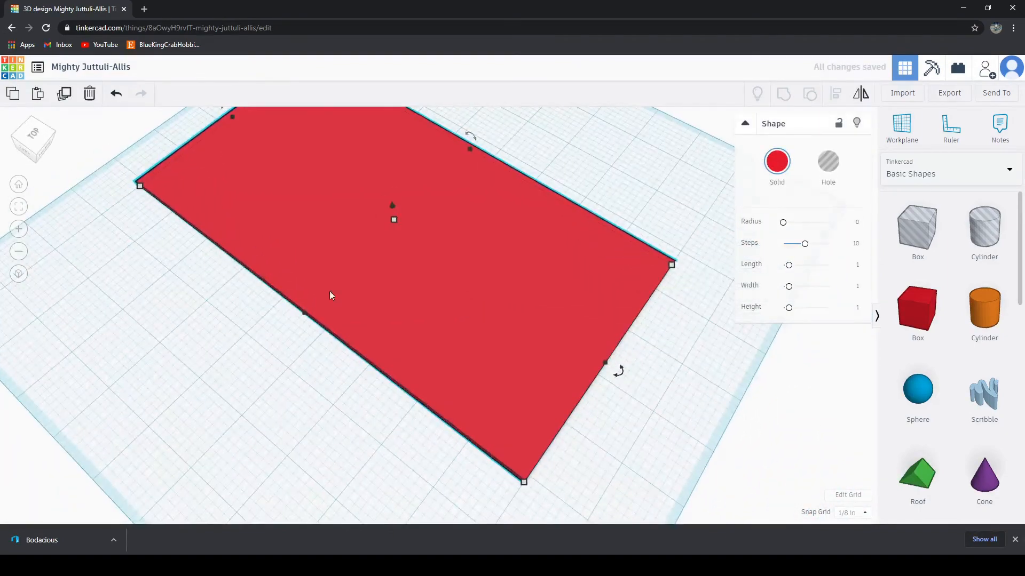
Step: Examine the red slab's edges and its fit on the workplane from several angles
{"action": "right_click_drag", "start_coordinate": [710, 356], "coordinate": [579, 309]}
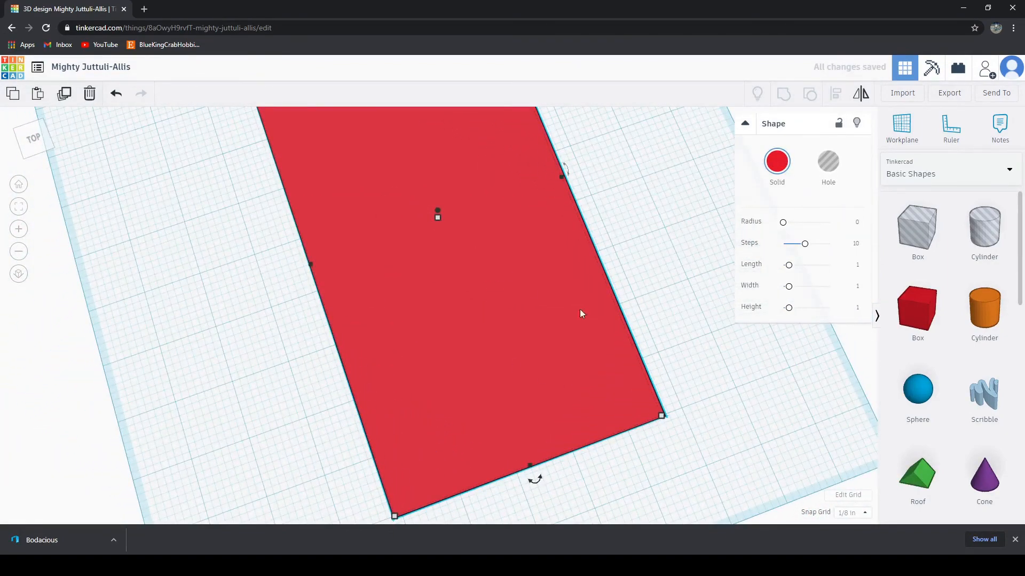
{"action": "right_click_drag", "start_coordinate": [715, 437], "coordinate": [403, 449]}
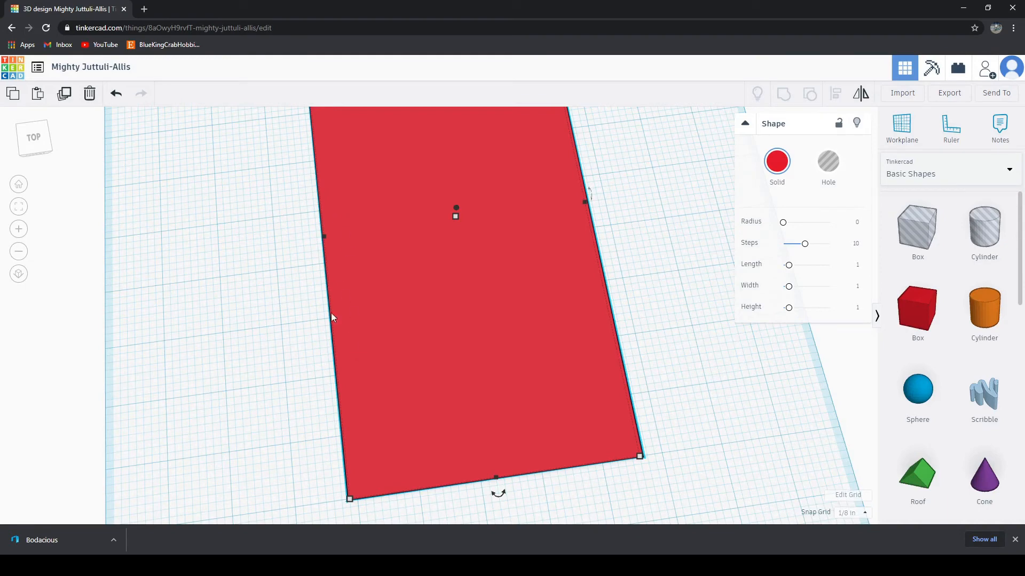
{"action": "mouse_move", "coordinate": [328, 234]}
{"action": "scroll", "coordinate": [533, 289], "scroll_direction": "down", "scroll_amount": 3}
{"action": "middle_click_drag", "start_coordinate": [566, 186], "coordinate": [572, 350]}
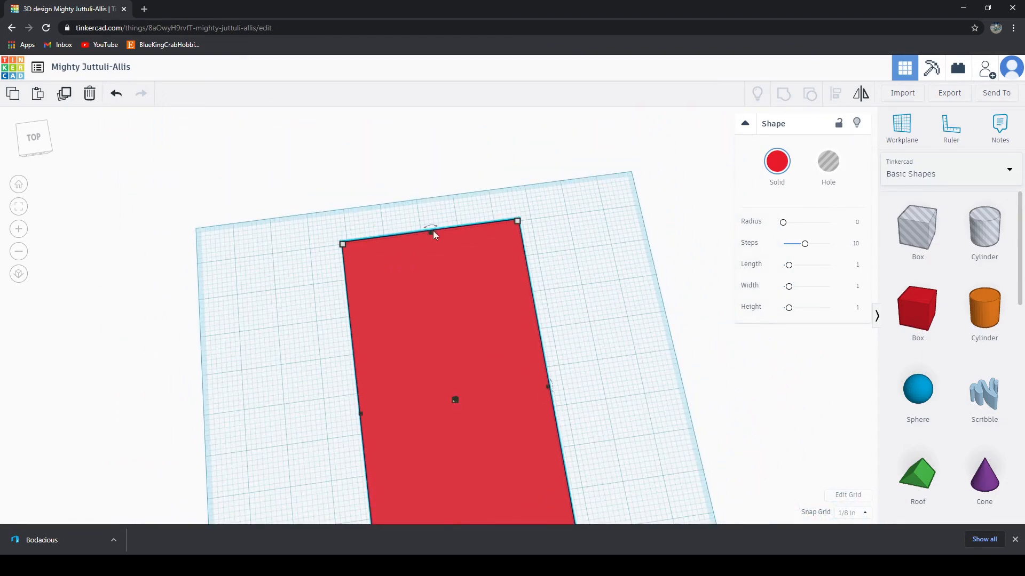
{"action": "right_click_drag", "start_coordinate": [649, 361], "coordinate": [624, 314]}
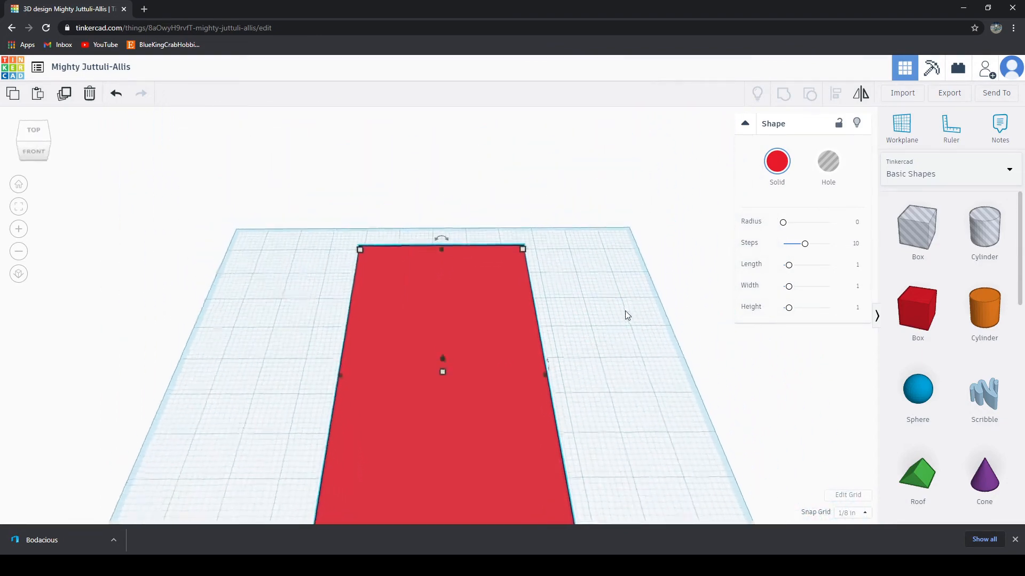
{"action": "right_click_drag", "start_coordinate": [601, 443], "coordinate": [569, 398]}
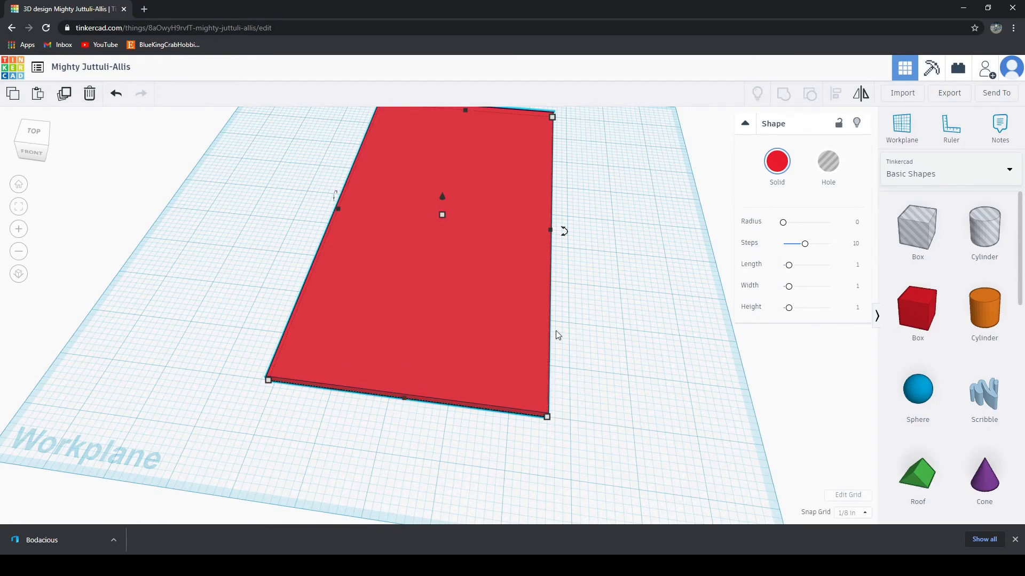
Step: Export the whole slab design as an STL file and start another new design
{"action": "left_click", "coordinate": [647, 355]}
{"action": "right_click_drag", "start_coordinate": [648, 354], "coordinate": [623, 222]}
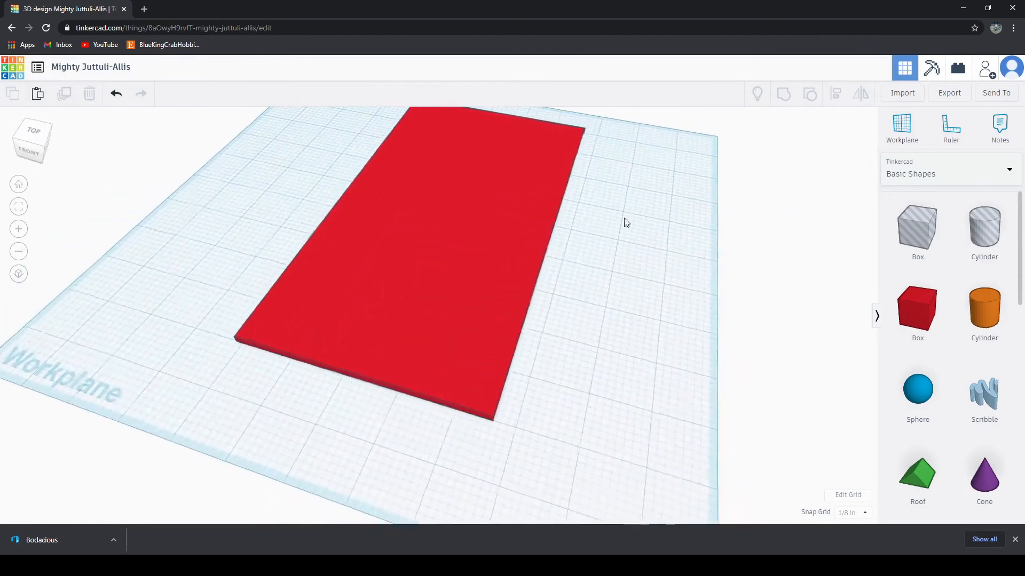
{"action": "left_click", "coordinate": [946, 104]}
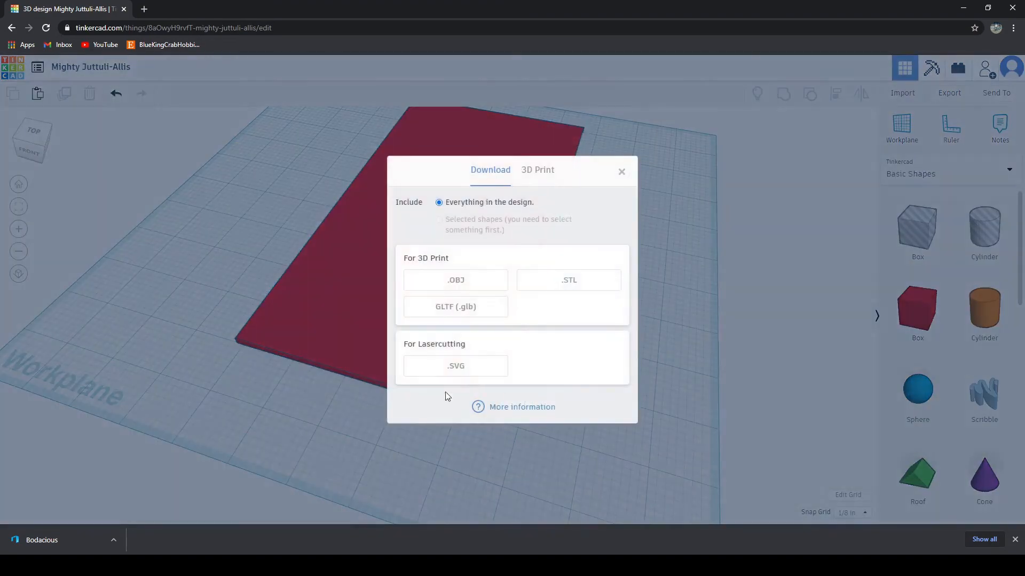
{"action": "left_click", "coordinate": [578, 287]}
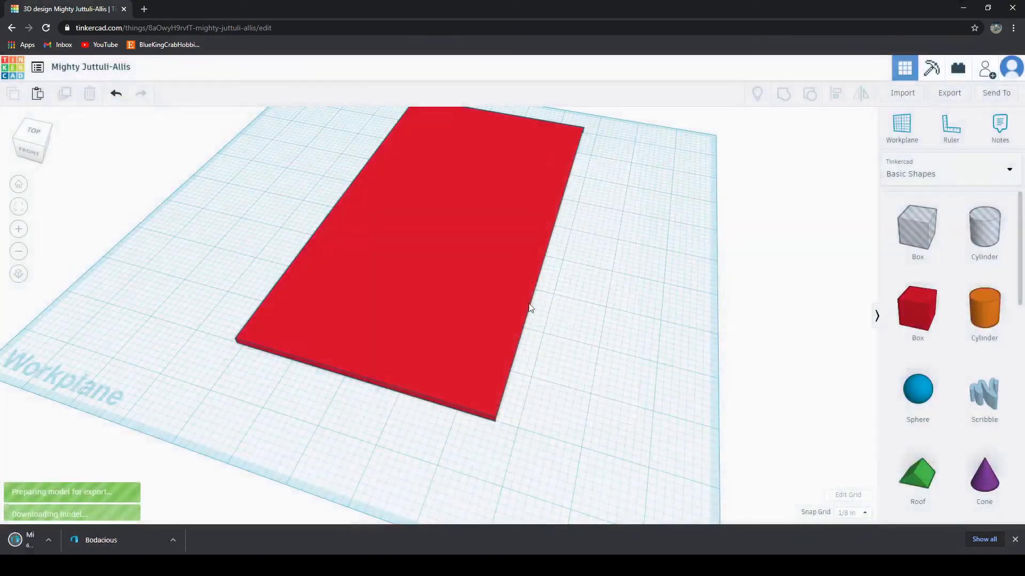
{"action": "left_click", "coordinate": [37, 66]}
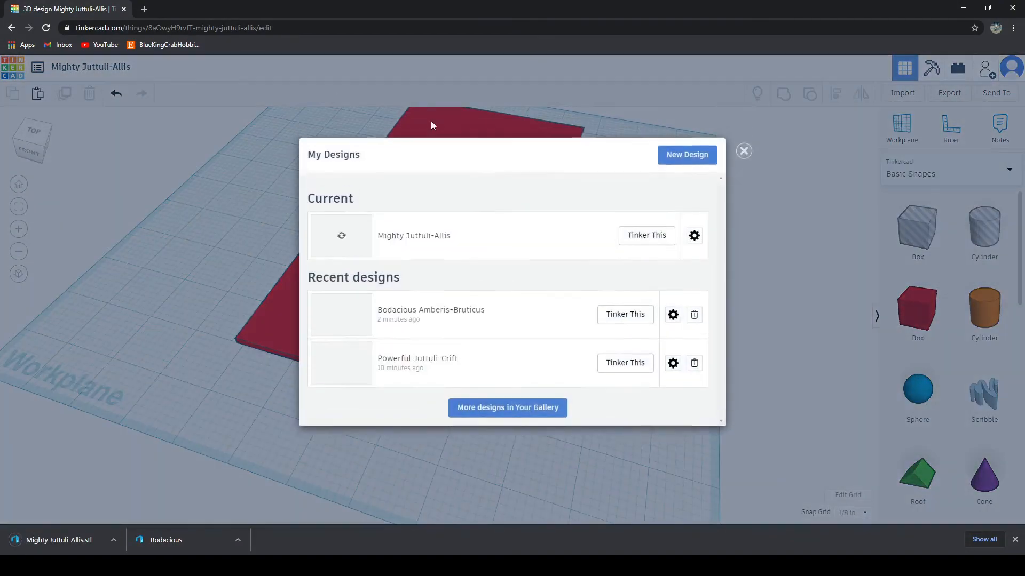
{"action": "left_click", "coordinate": [678, 167]}
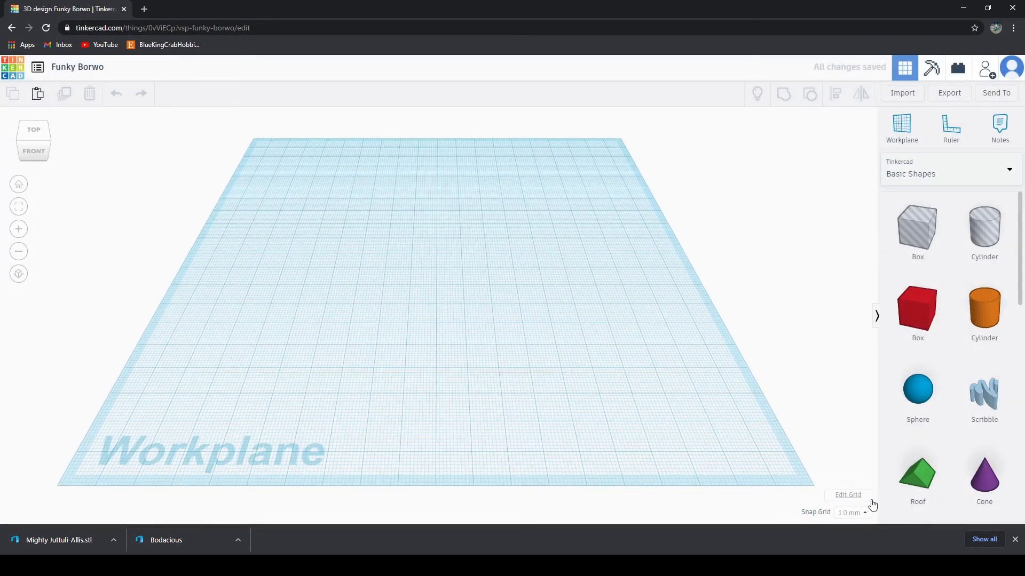
Step: Set the workplane grid units to inches with a custom width and length of 12
{"action": "left_click", "coordinate": [869, 498]}
{"action": "left_click", "coordinate": [461, 258]}
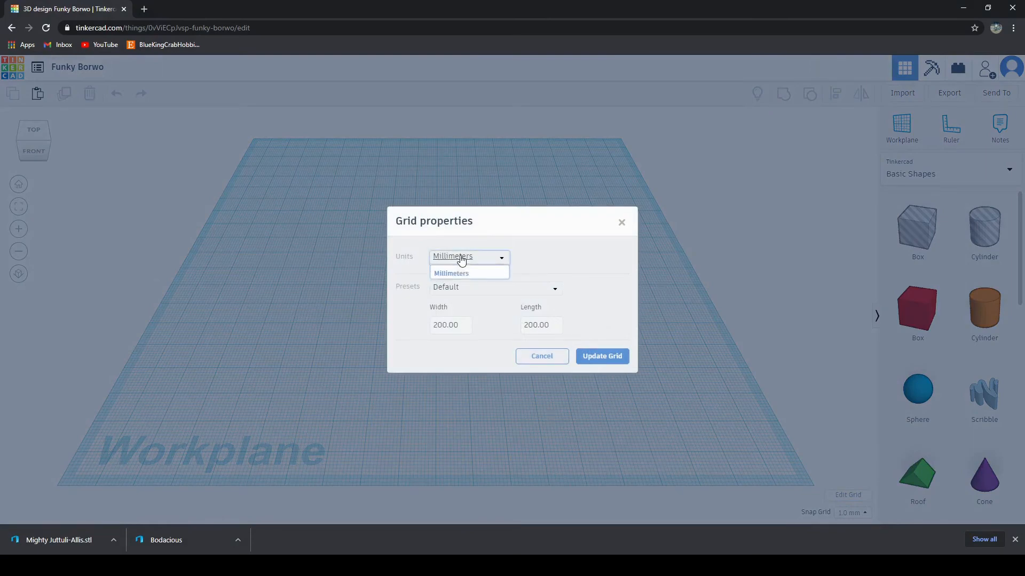
{"action": "left_click", "coordinate": [467, 290]}
{"action": "left_click", "coordinate": [444, 326]}
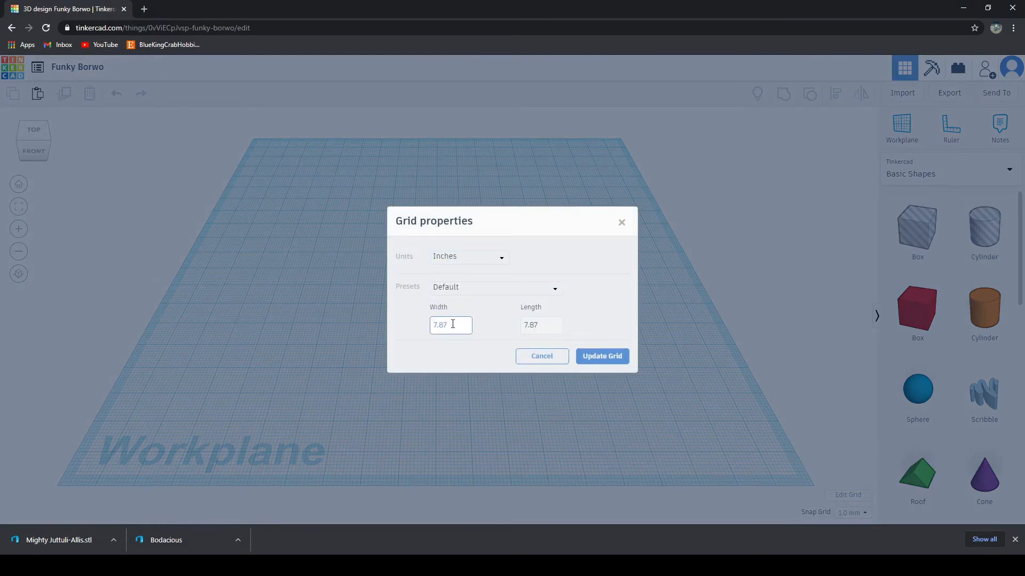
{"action": "double_click", "coordinate": [452, 324]}
{"action": "type", "text": "12"}
{"action": "key", "text": "Tab"}
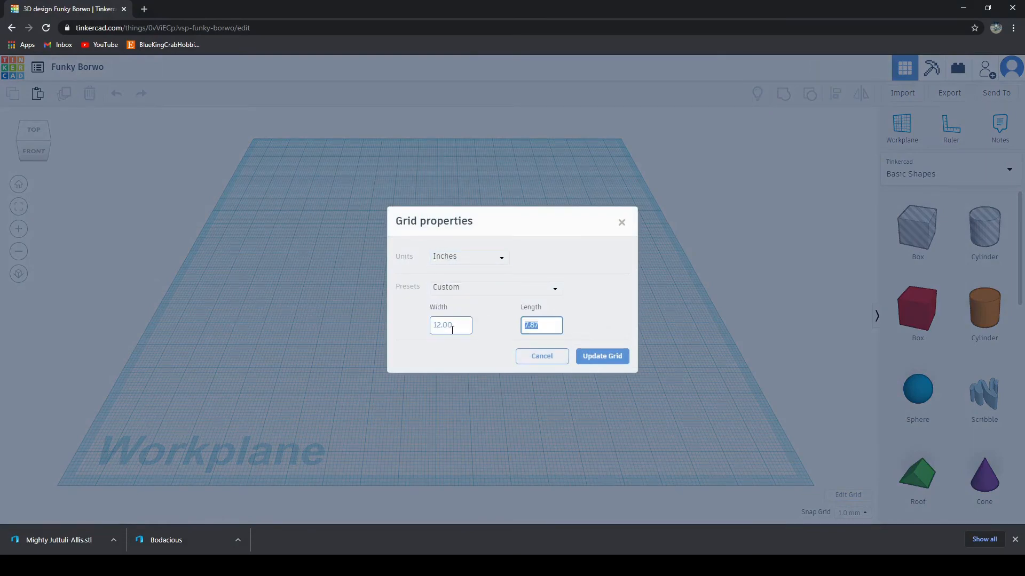
{"action": "type", "text": "12"}
{"action": "key", "text": "BackSpace"}
{"action": "key", "text": "BackSpace"}
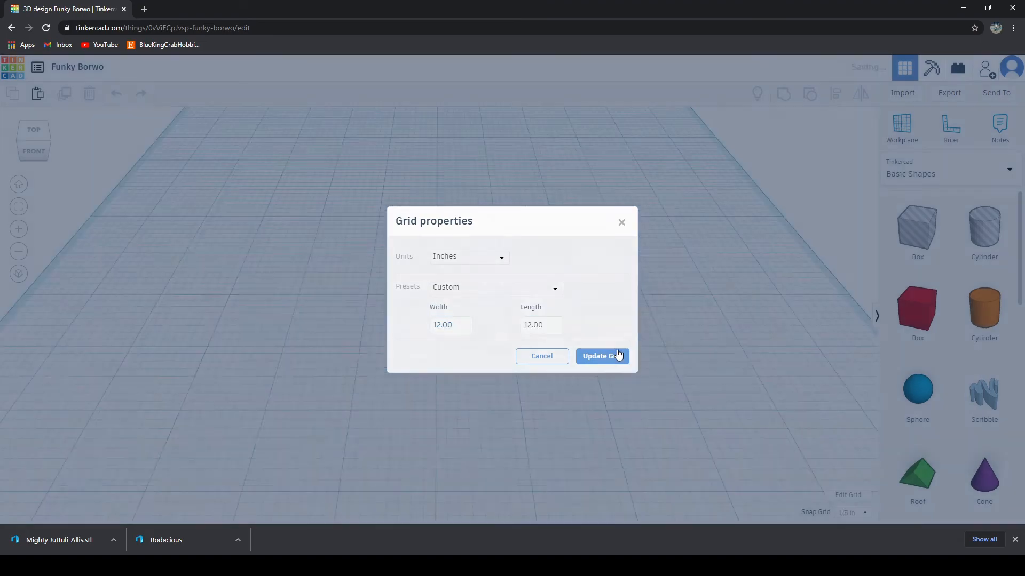
{"action": "left_click", "coordinate": [612, 357]}
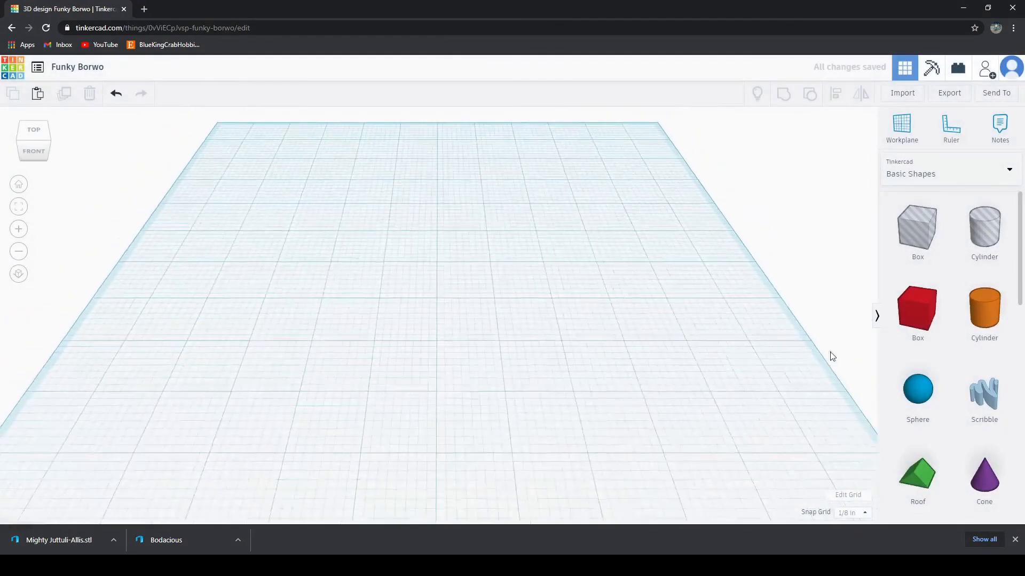
Step: Place a red box near the middle of the workplane and stretch it sideways at both ends to about 4¾ inches
{"action": "left_click_drag", "start_coordinate": [925, 310], "coordinate": [469, 363]}
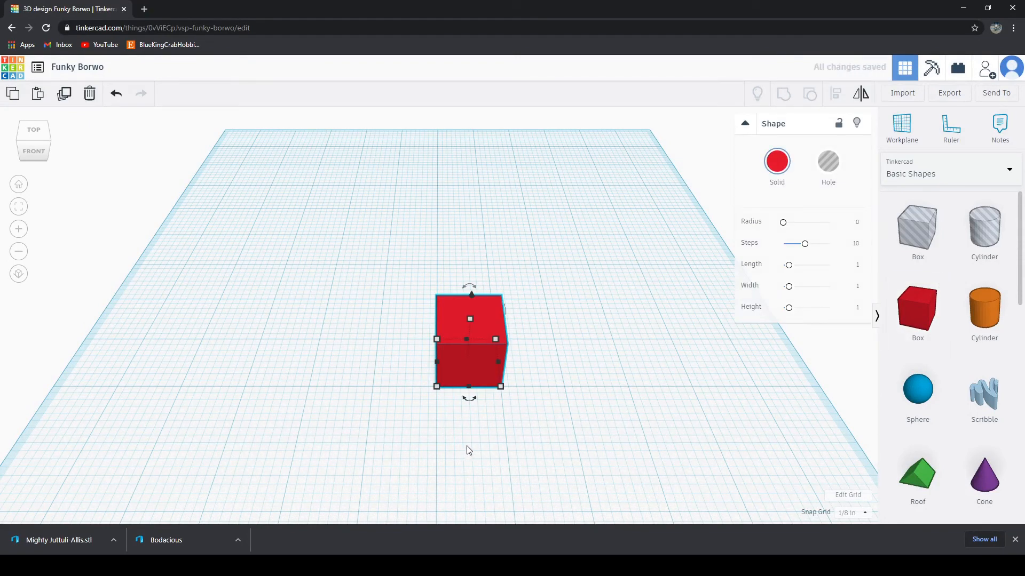
{"action": "left_click_drag", "start_coordinate": [497, 363], "coordinate": [622, 370]}
{"action": "left_click_drag", "start_coordinate": [437, 361], "coordinate": [350, 357]}
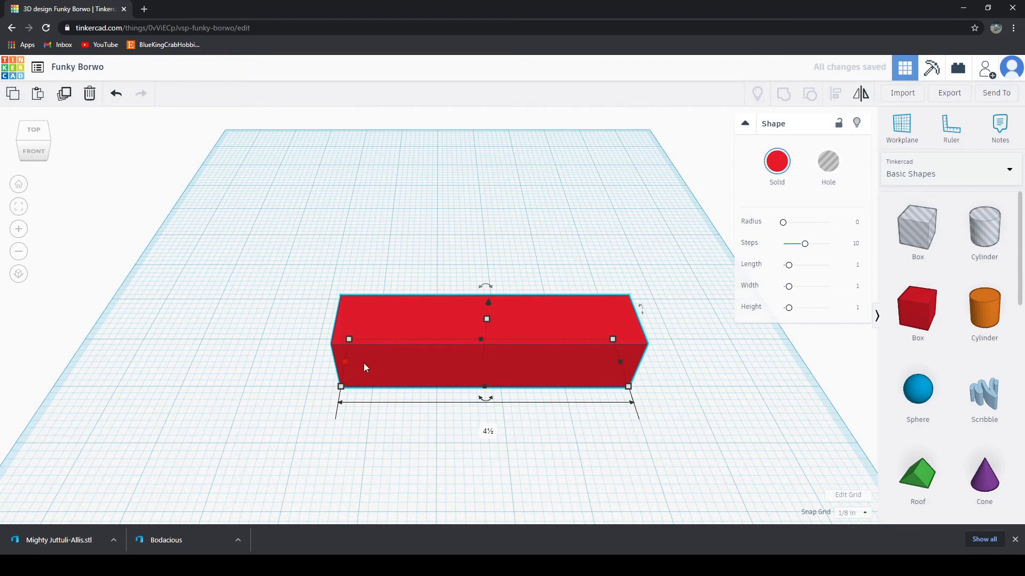
{"action": "left_click_drag", "start_coordinate": [347, 362], "coordinate": [339, 362]}
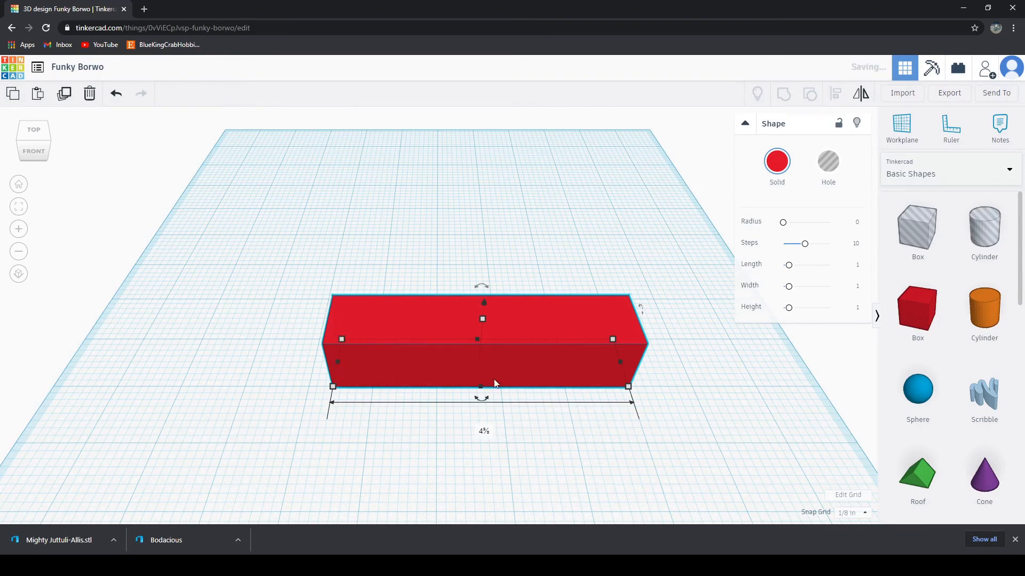
{"action": "left_click_drag", "start_coordinate": [620, 363], "coordinate": [631, 361]}
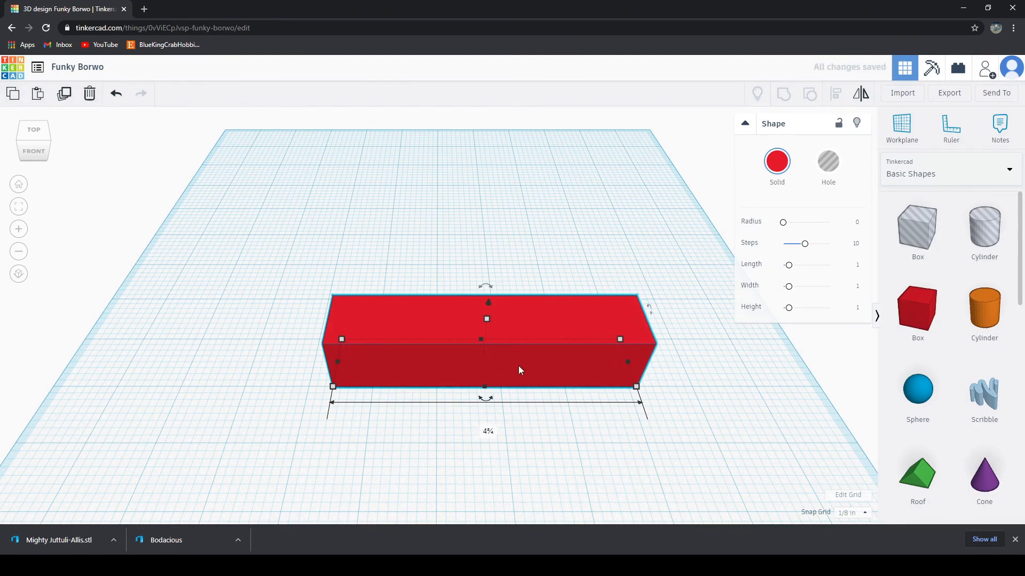
Step: Move the red bar toward the front of the workplane and extend its rear side to a depth of about 7⅝ inches
{"action": "left_click_drag", "start_coordinate": [519, 368], "coordinate": [498, 426]}
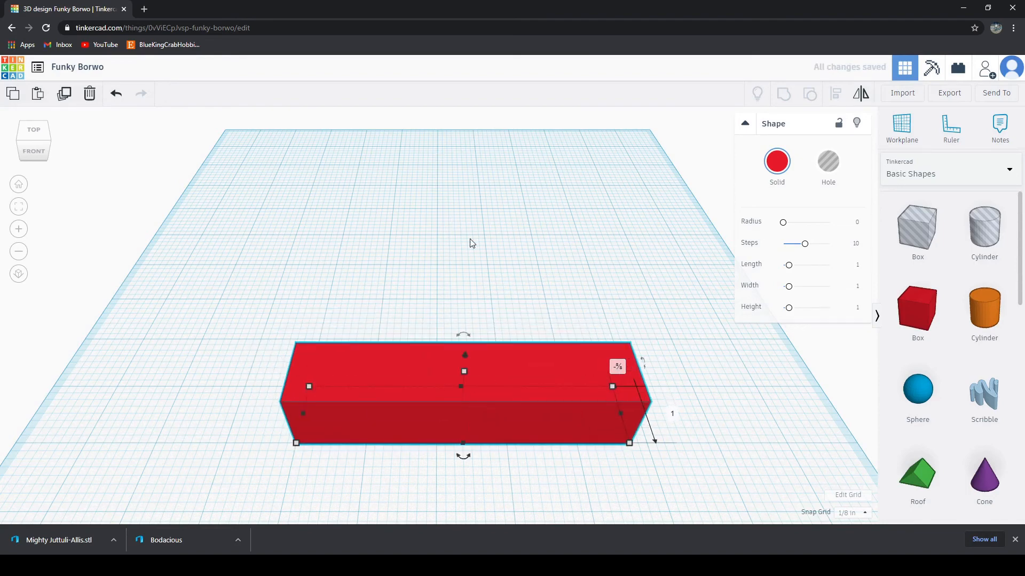
{"action": "mouse_move", "coordinate": [454, 347]}
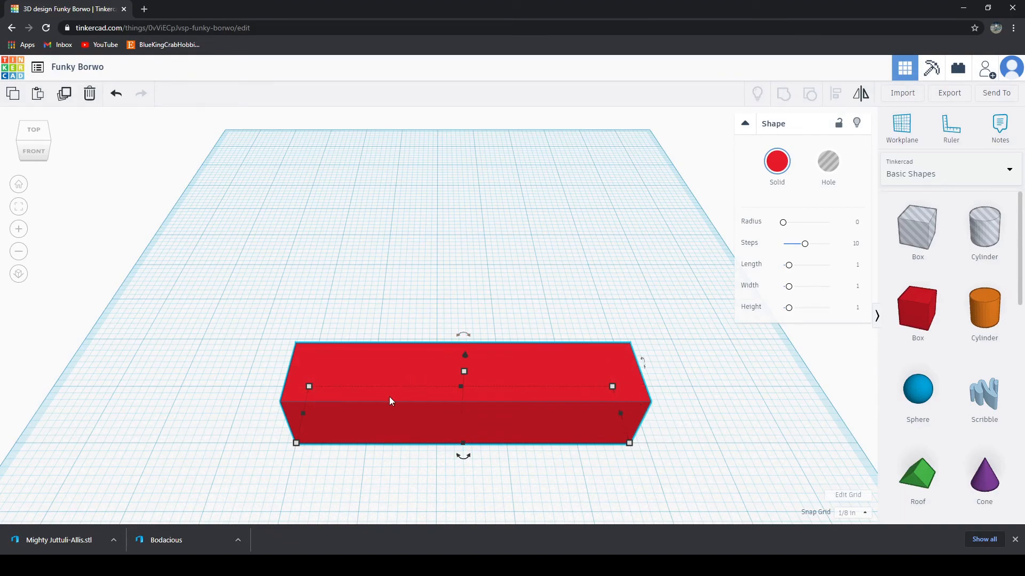
{"action": "right_click_drag", "start_coordinate": [579, 458], "coordinate": [267, 314]}
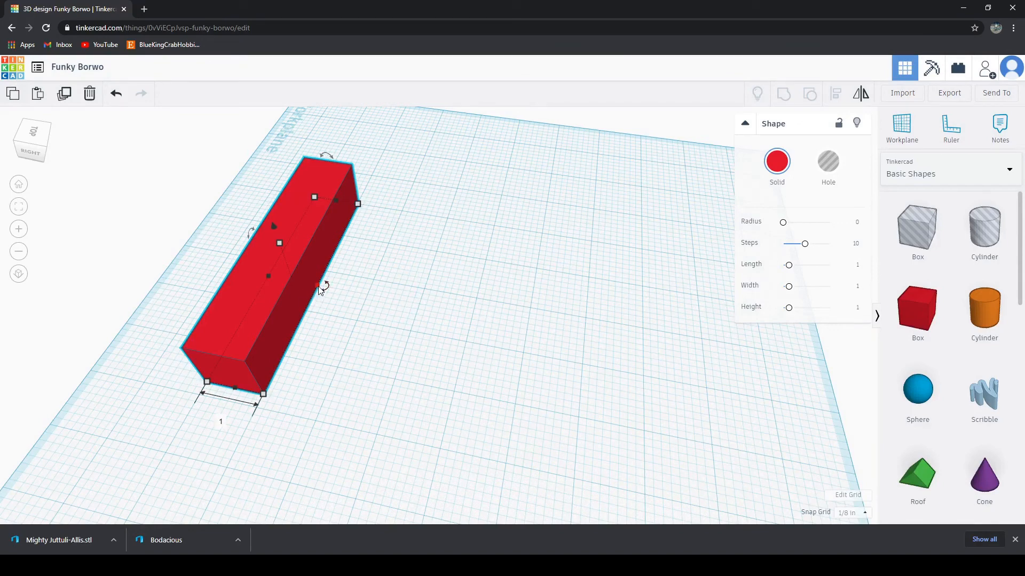
{"action": "left_click_drag", "start_coordinate": [322, 289], "coordinate": [681, 340]}
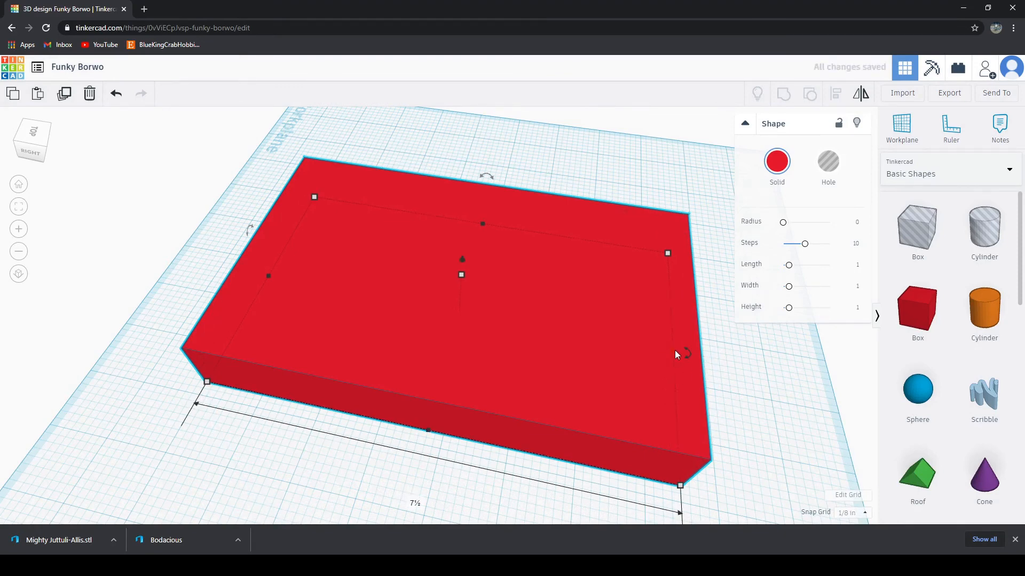
{"action": "right_click_drag", "start_coordinate": [757, 403], "coordinate": [619, 326]}
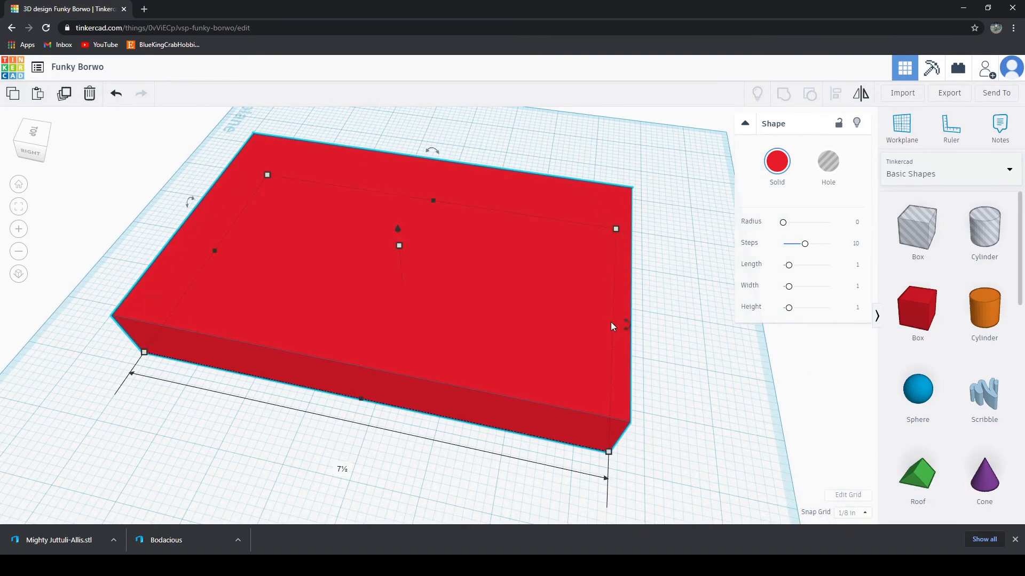
{"action": "left_click_drag", "start_coordinate": [614, 323], "coordinate": [618, 324]}
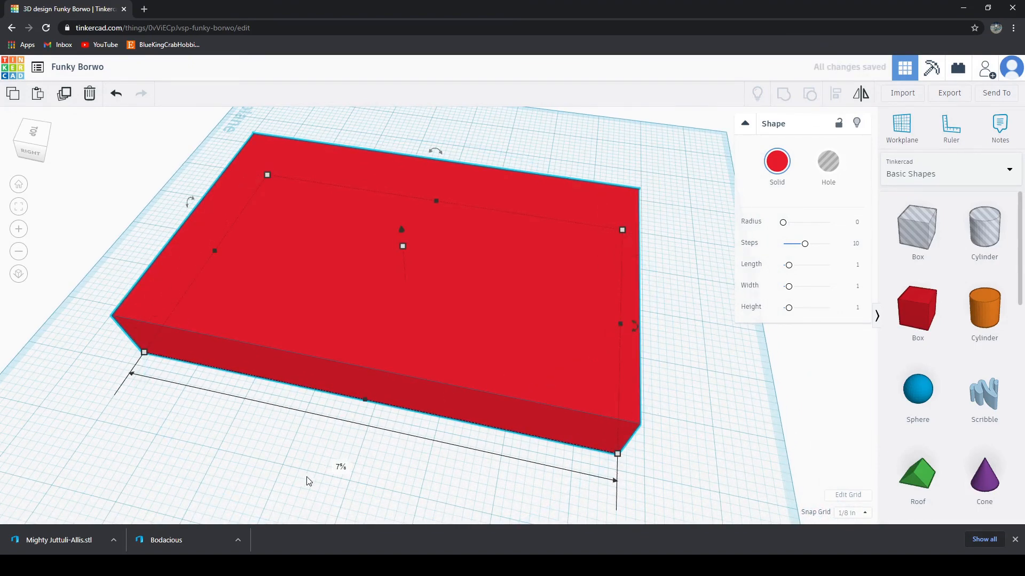
Step: Check the red block's proportions from several sides and lower its top to flatten it into a thin panel
{"action": "right_click_drag", "start_coordinate": [230, 484], "coordinate": [640, 339]}
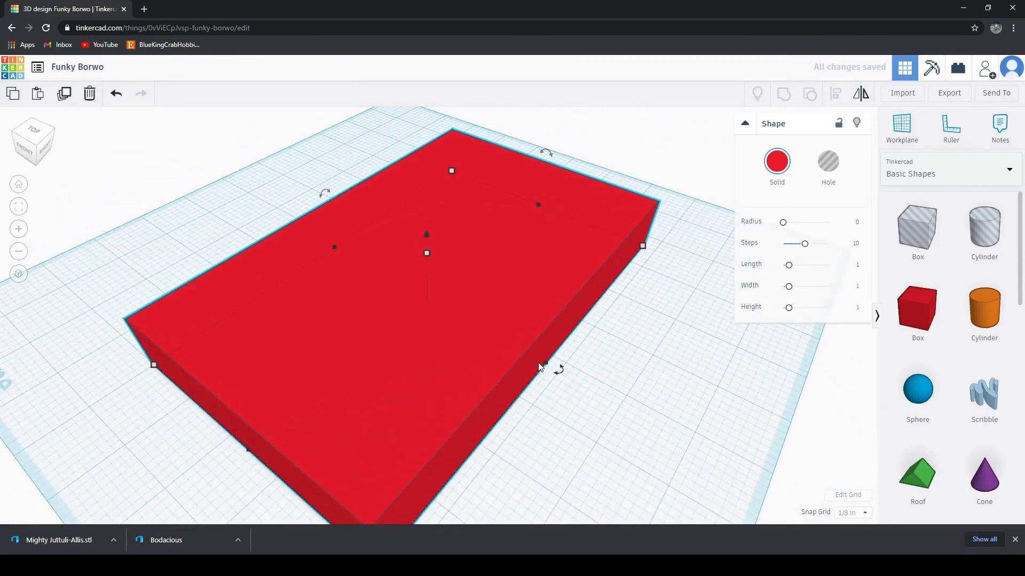
{"action": "right_click_drag", "start_coordinate": [544, 367], "coordinate": [173, 419]}
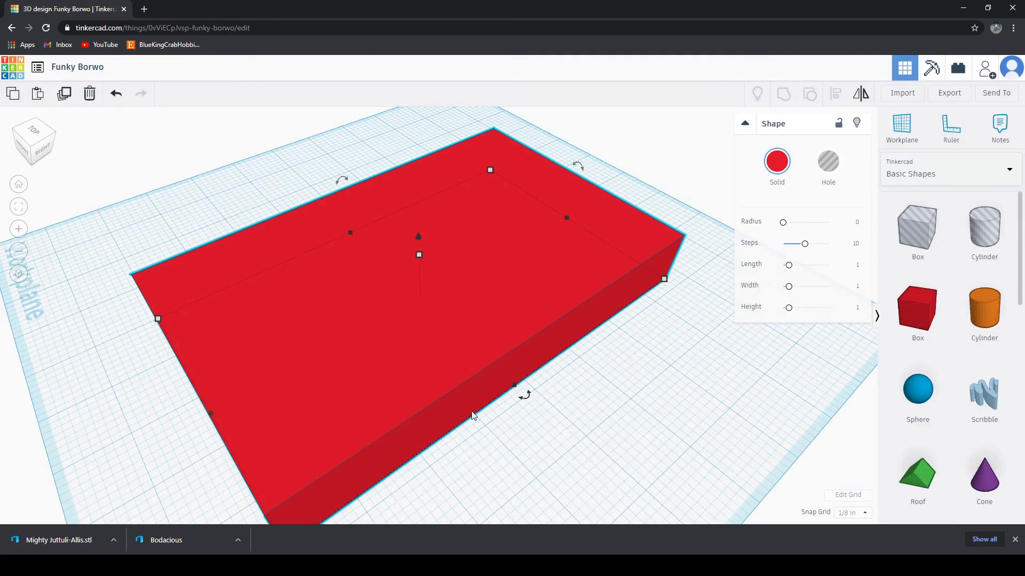
{"action": "right_click_drag", "start_coordinate": [610, 430], "coordinate": [583, 415]}
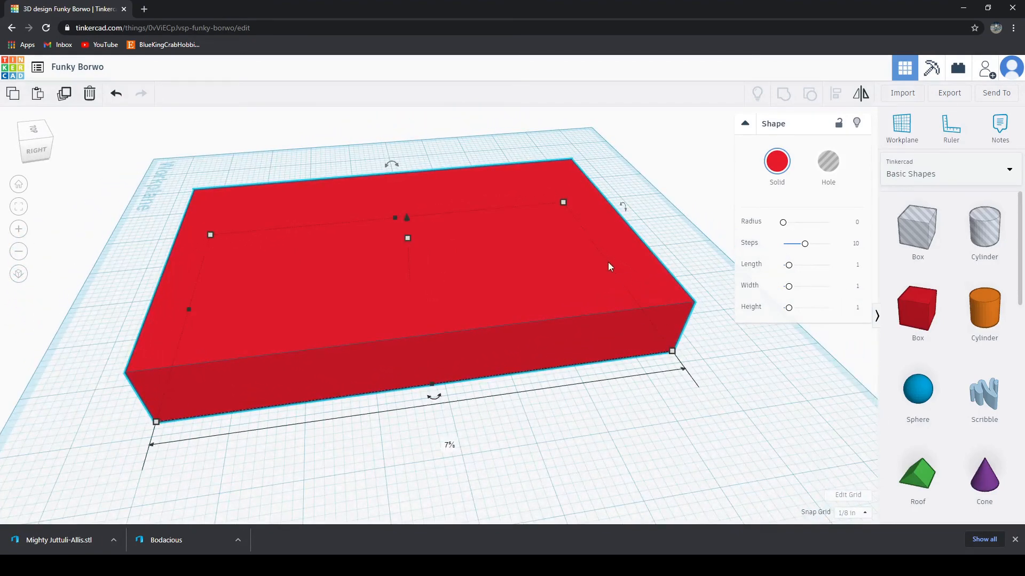
{"action": "left_click_drag", "start_coordinate": [609, 265], "coordinate": [608, 267]}
{"action": "right_click_drag", "start_coordinate": [480, 485], "coordinate": [635, 424]}
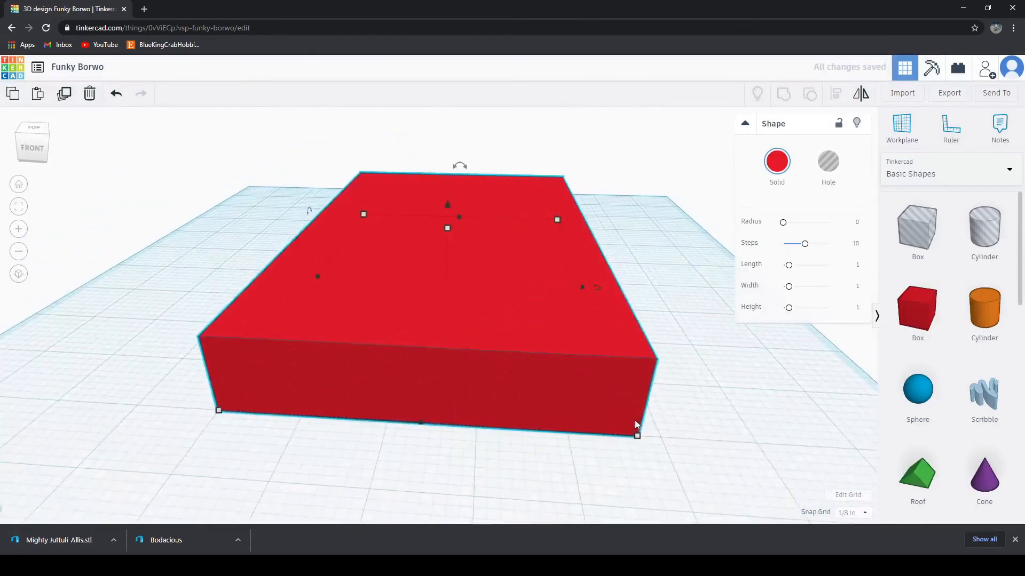
{"action": "left_click_drag", "start_coordinate": [447, 226], "coordinate": [447, 272]}
Step: Deselect the panel and export everything in the design as an STL file
{"action": "left_click", "coordinate": [683, 368]}
{"action": "right_click_drag", "start_coordinate": [683, 368], "coordinate": [585, 371]}
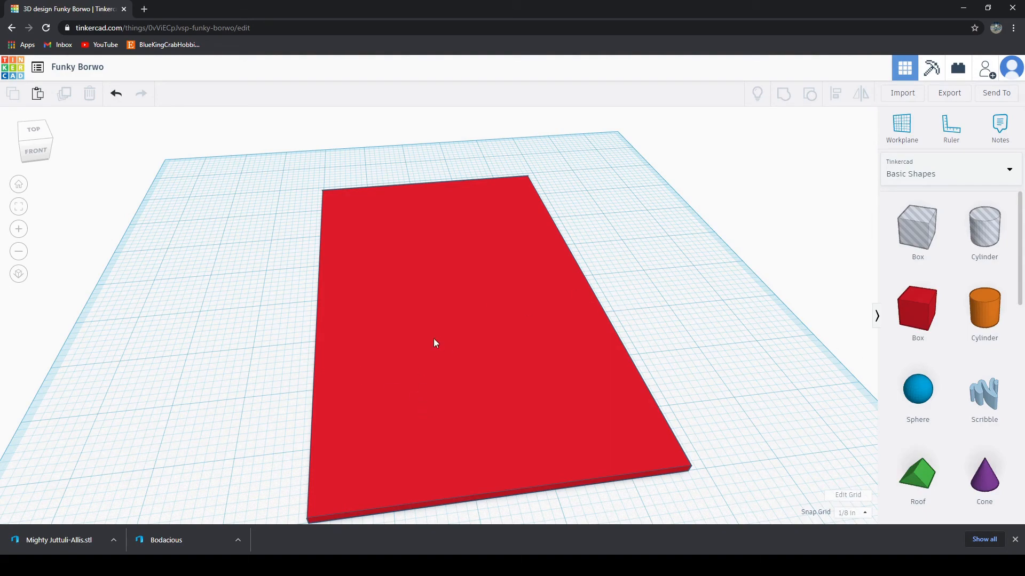
{"action": "left_click", "coordinate": [949, 94]}
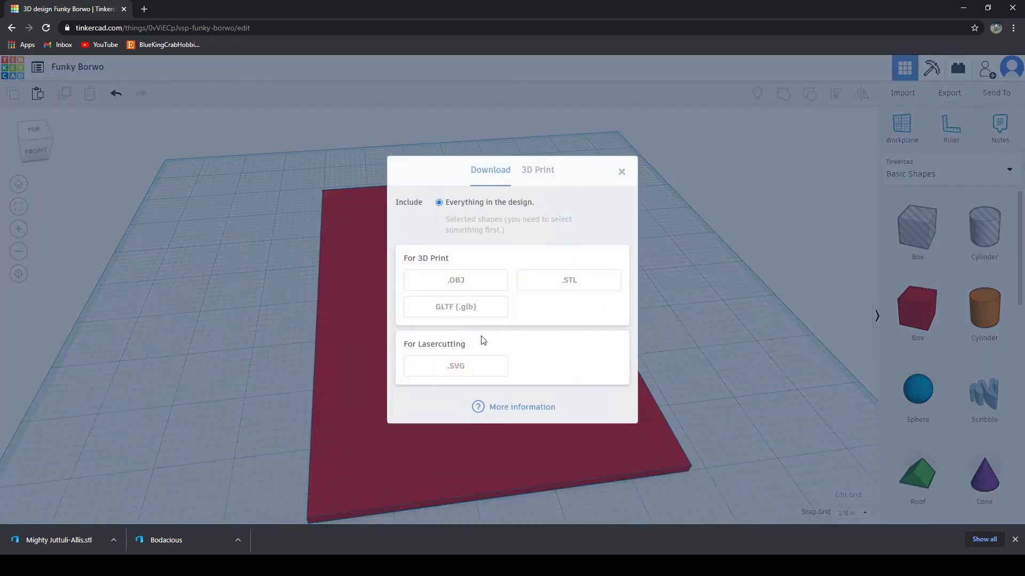
{"action": "left_click", "coordinate": [562, 281]}
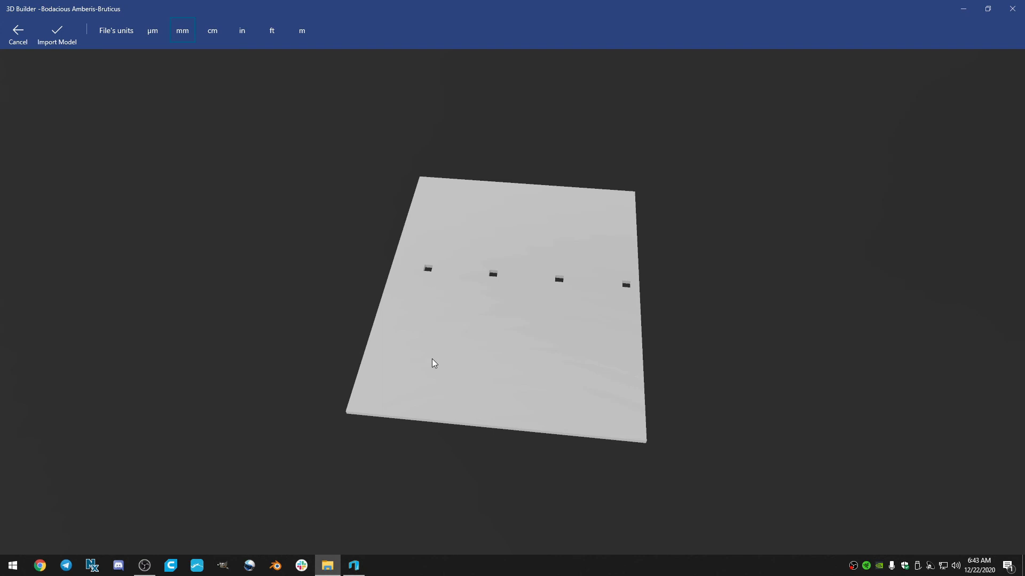
Step: Switch to 3D Builder and examine the exported panel with the row of square holes, followed by the two plain panels
{"action": "left_click_drag", "start_coordinate": [433, 362], "coordinate": [506, 304]}
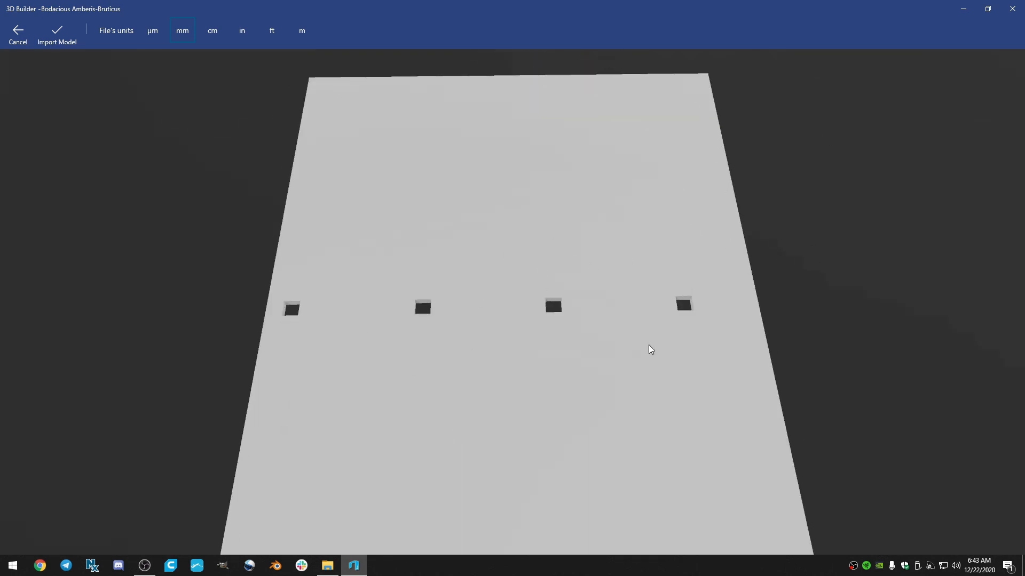
{"action": "left_click_drag", "start_coordinate": [649, 347], "coordinate": [661, 384]}
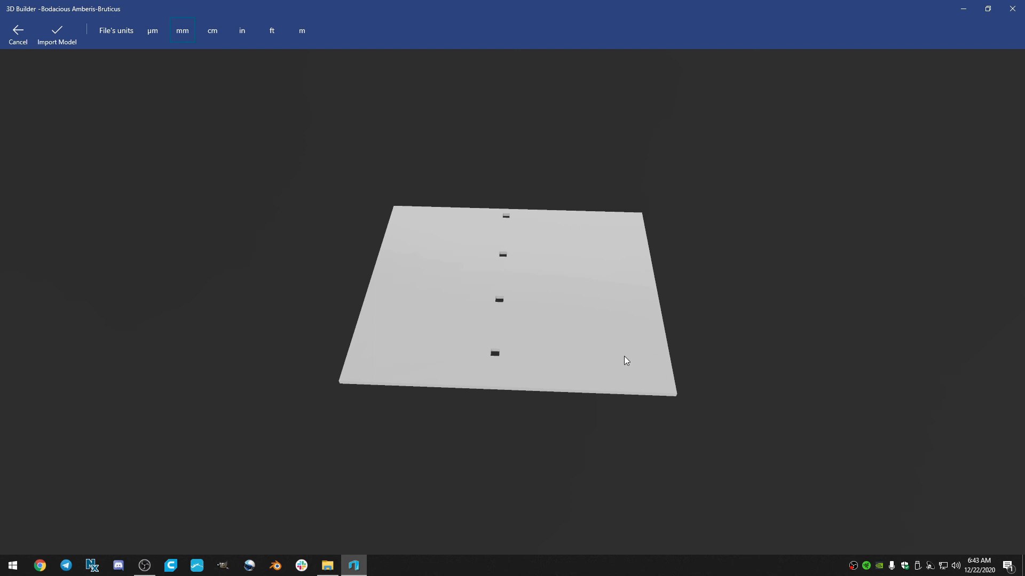
{"action": "left_click_drag", "start_coordinate": [625, 361], "coordinate": [476, 397]}
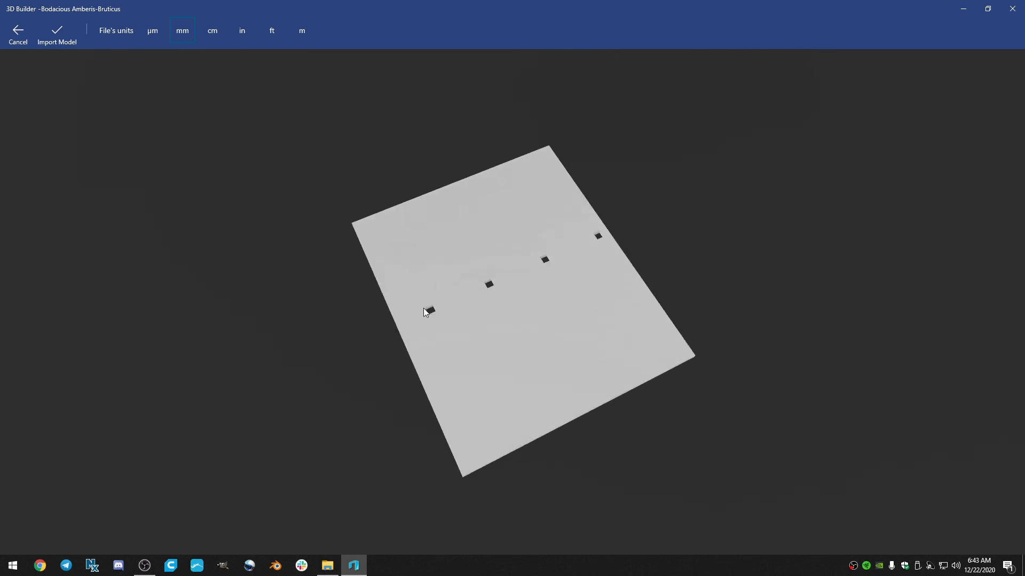
{"action": "left_click_drag", "start_coordinate": [424, 309], "coordinate": [469, 299]}
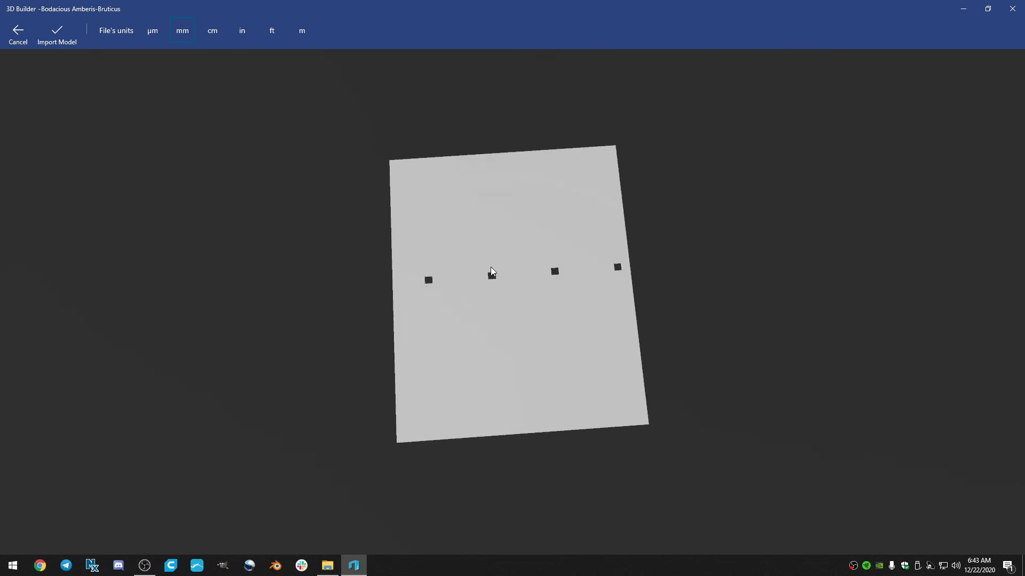
{"action": "left_click_drag", "start_coordinate": [539, 339], "coordinate": [531, 309]}
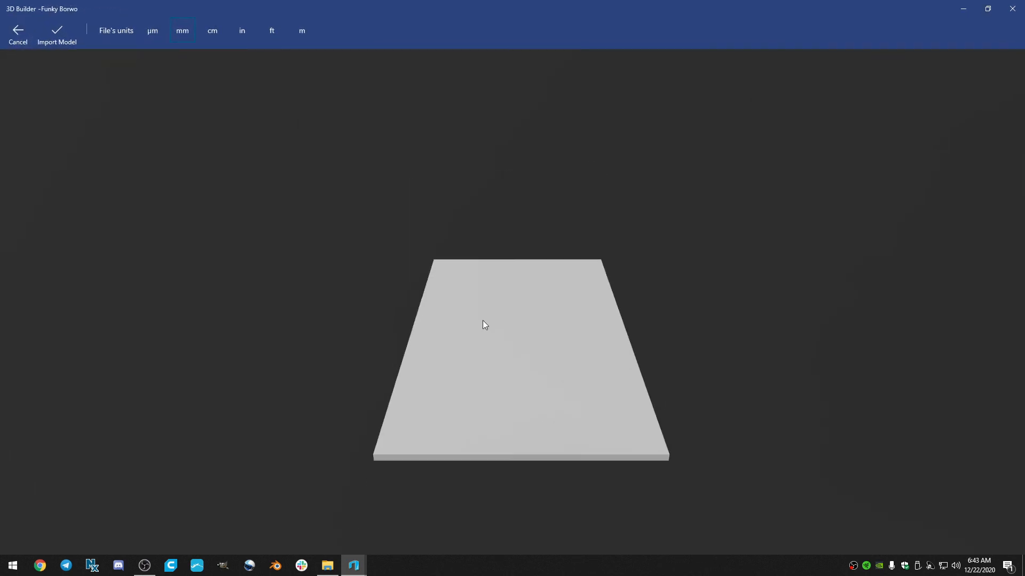
{"action": "left_click_drag", "start_coordinate": [482, 320], "coordinate": [423, 313]}
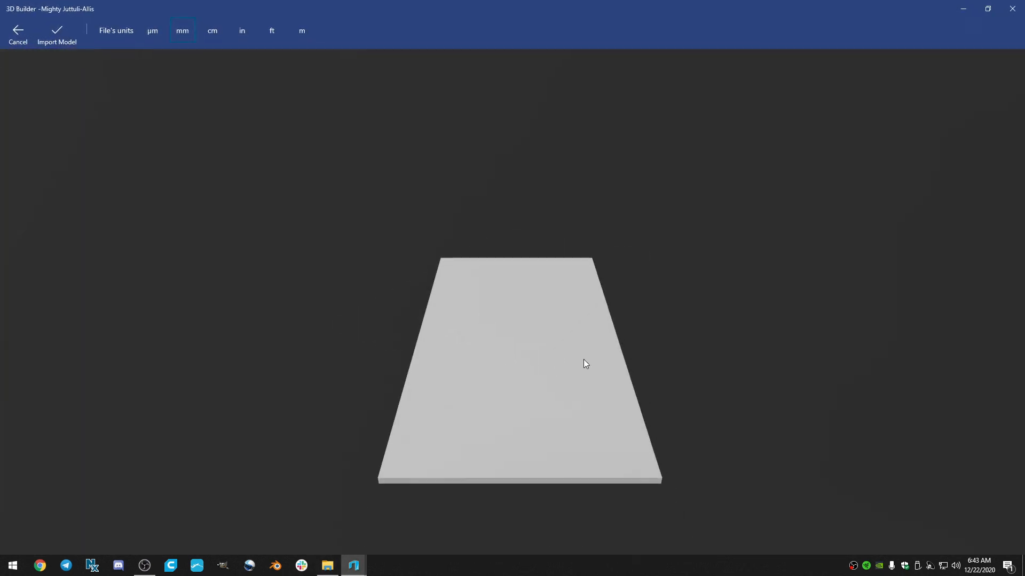
{"action": "left_click_drag", "start_coordinate": [584, 359], "coordinate": [408, 359]}
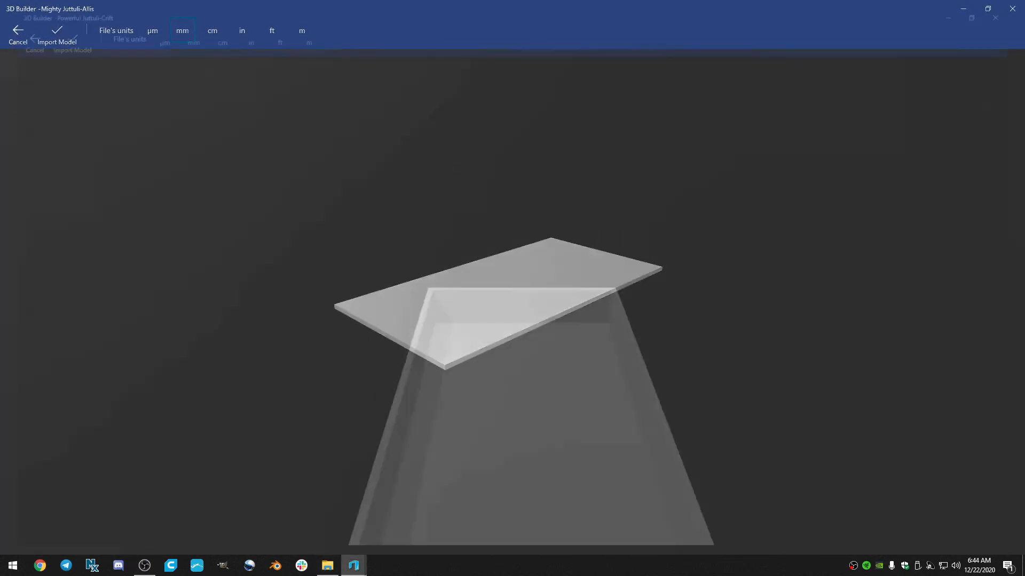
Step: Examine the exported open tray in 3D Builder, including its inner ledge, walls and underside, from several angles
{"action": "left_click_drag", "start_coordinate": [558, 368], "coordinate": [411, 334]}
{"action": "scroll", "coordinate": [503, 314], "scroll_direction": "up", "scroll_amount": 4}
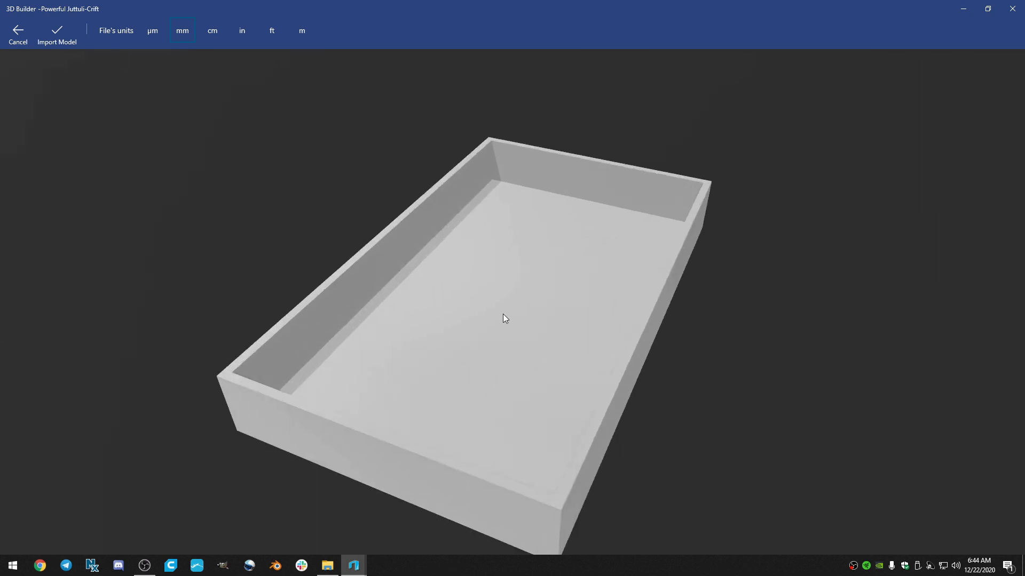
{"action": "left_click_drag", "start_coordinate": [560, 337], "coordinate": [469, 302]}
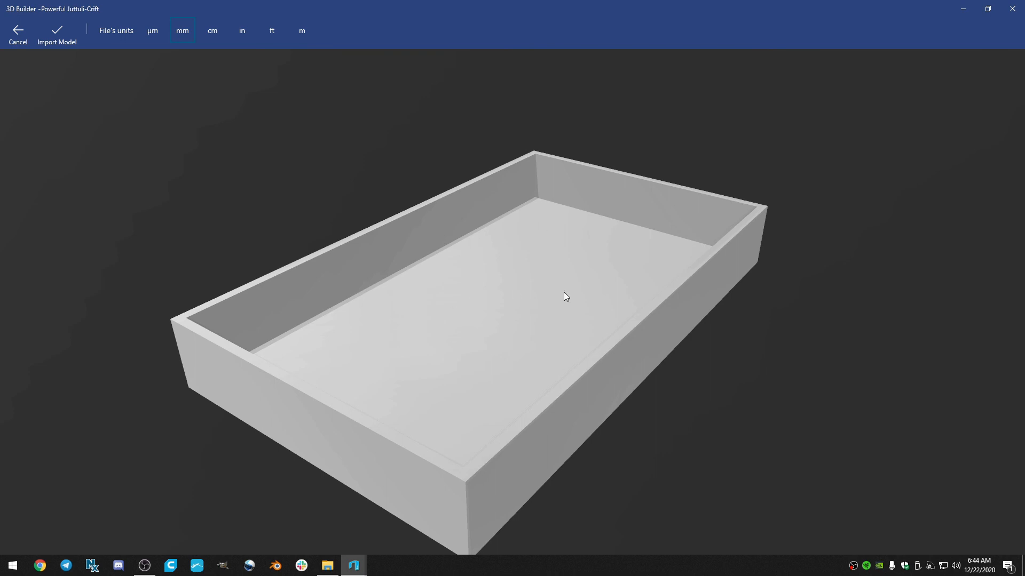
{"action": "left_click_drag", "start_coordinate": [463, 355], "coordinate": [326, 291]}
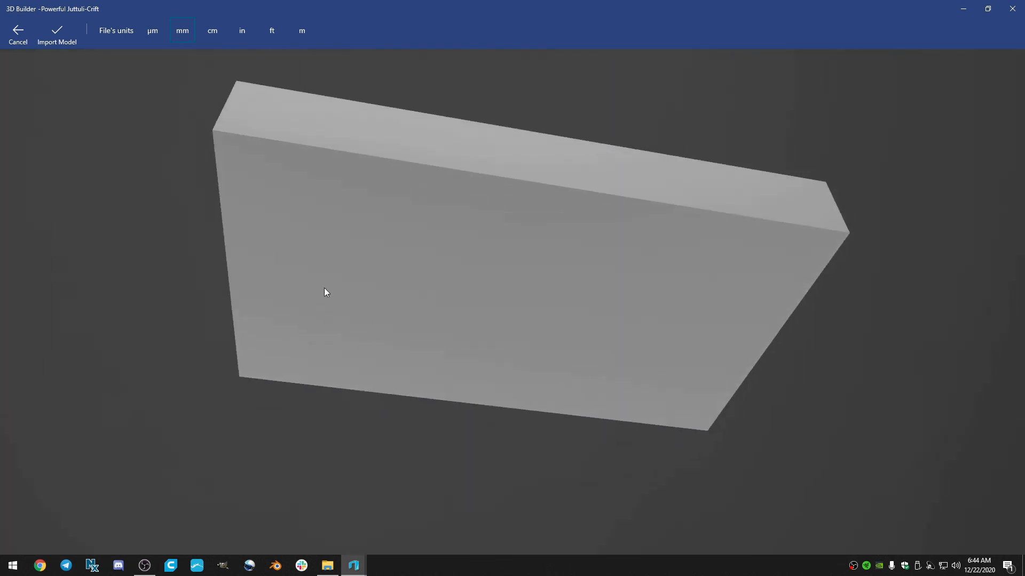
{"action": "left_click_drag", "start_coordinate": [390, 276], "coordinate": [395, 368]}
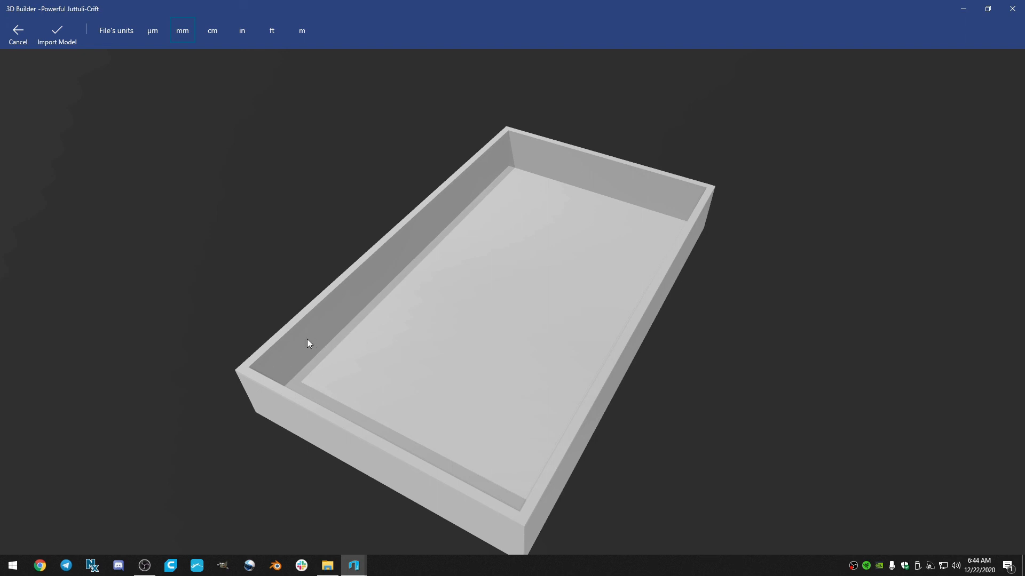
{"action": "scroll", "coordinate": [415, 342], "scroll_direction": "down", "scroll_amount": 1}
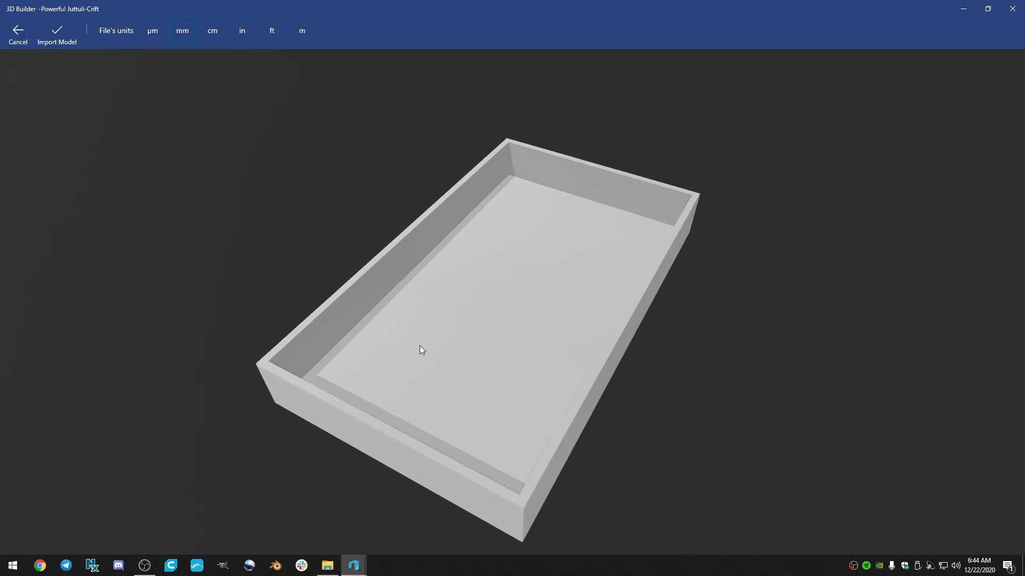
{"action": "scroll", "coordinate": [459, 350], "scroll_direction": "up", "scroll_amount": 1}
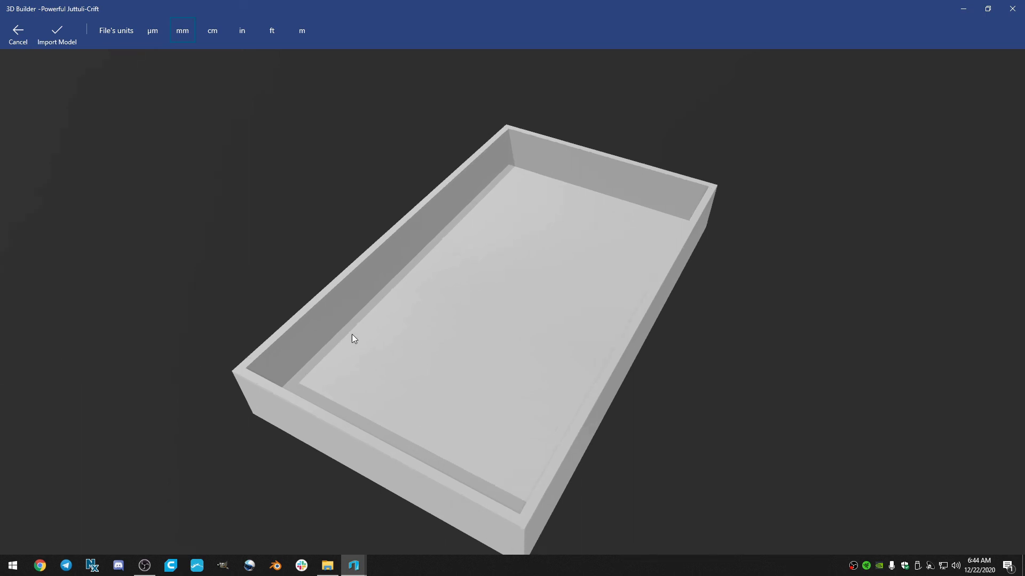
{"action": "left_click_drag", "start_coordinate": [352, 338], "coordinate": [519, 321]}
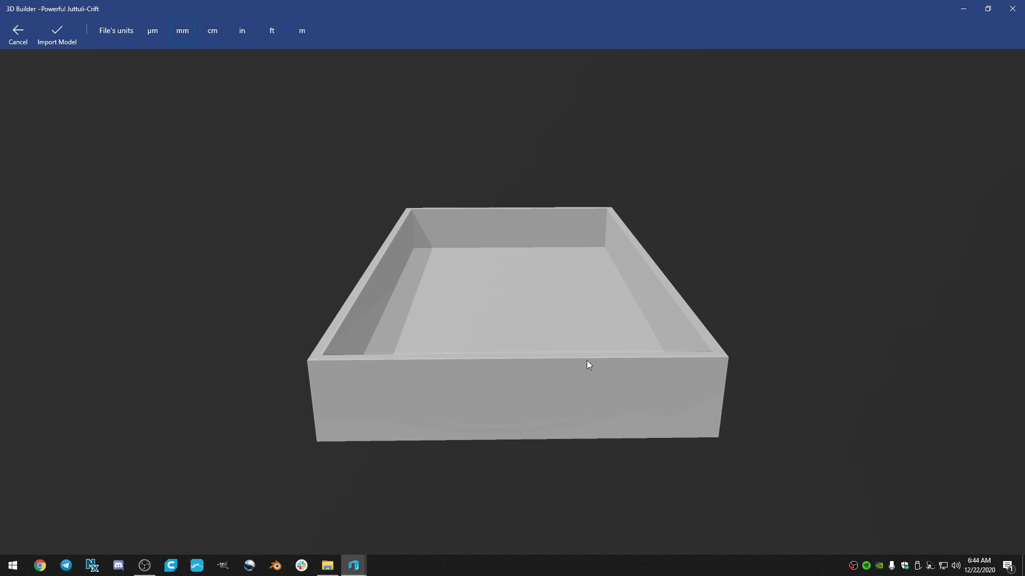
{"action": "left_click_drag", "start_coordinate": [587, 361], "coordinate": [426, 382]}
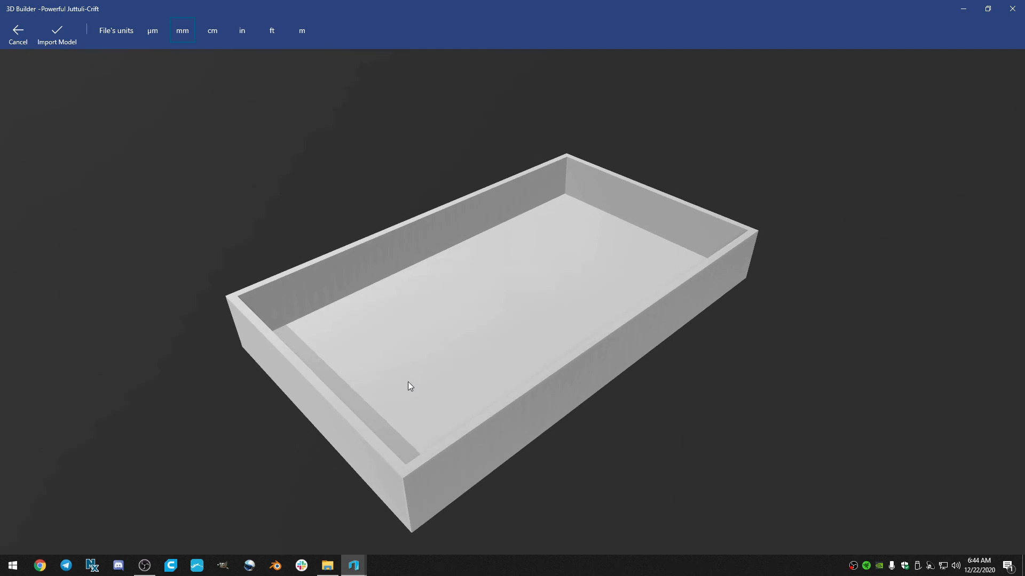
{"action": "left_click_drag", "start_coordinate": [408, 382], "coordinate": [426, 382]}
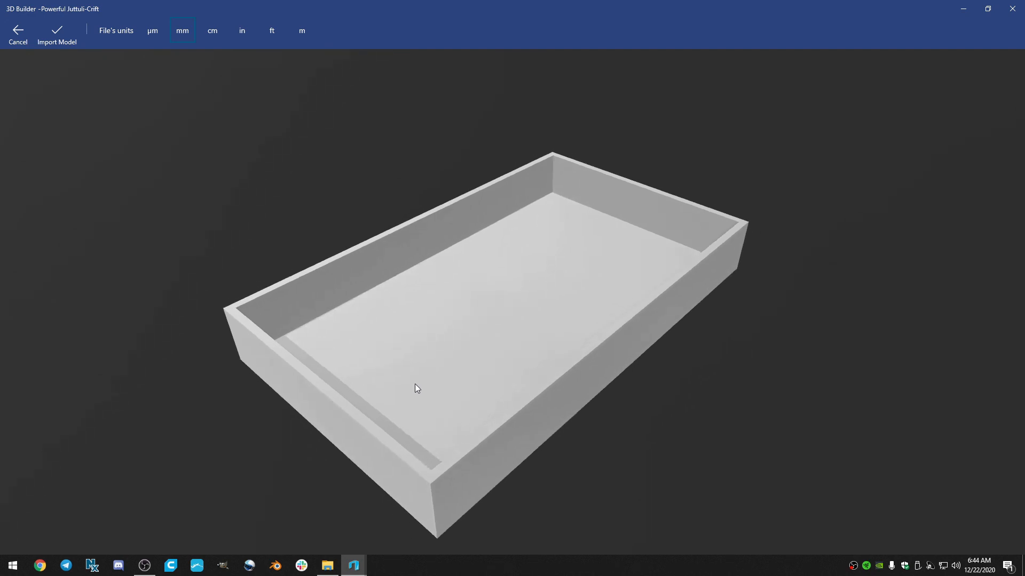